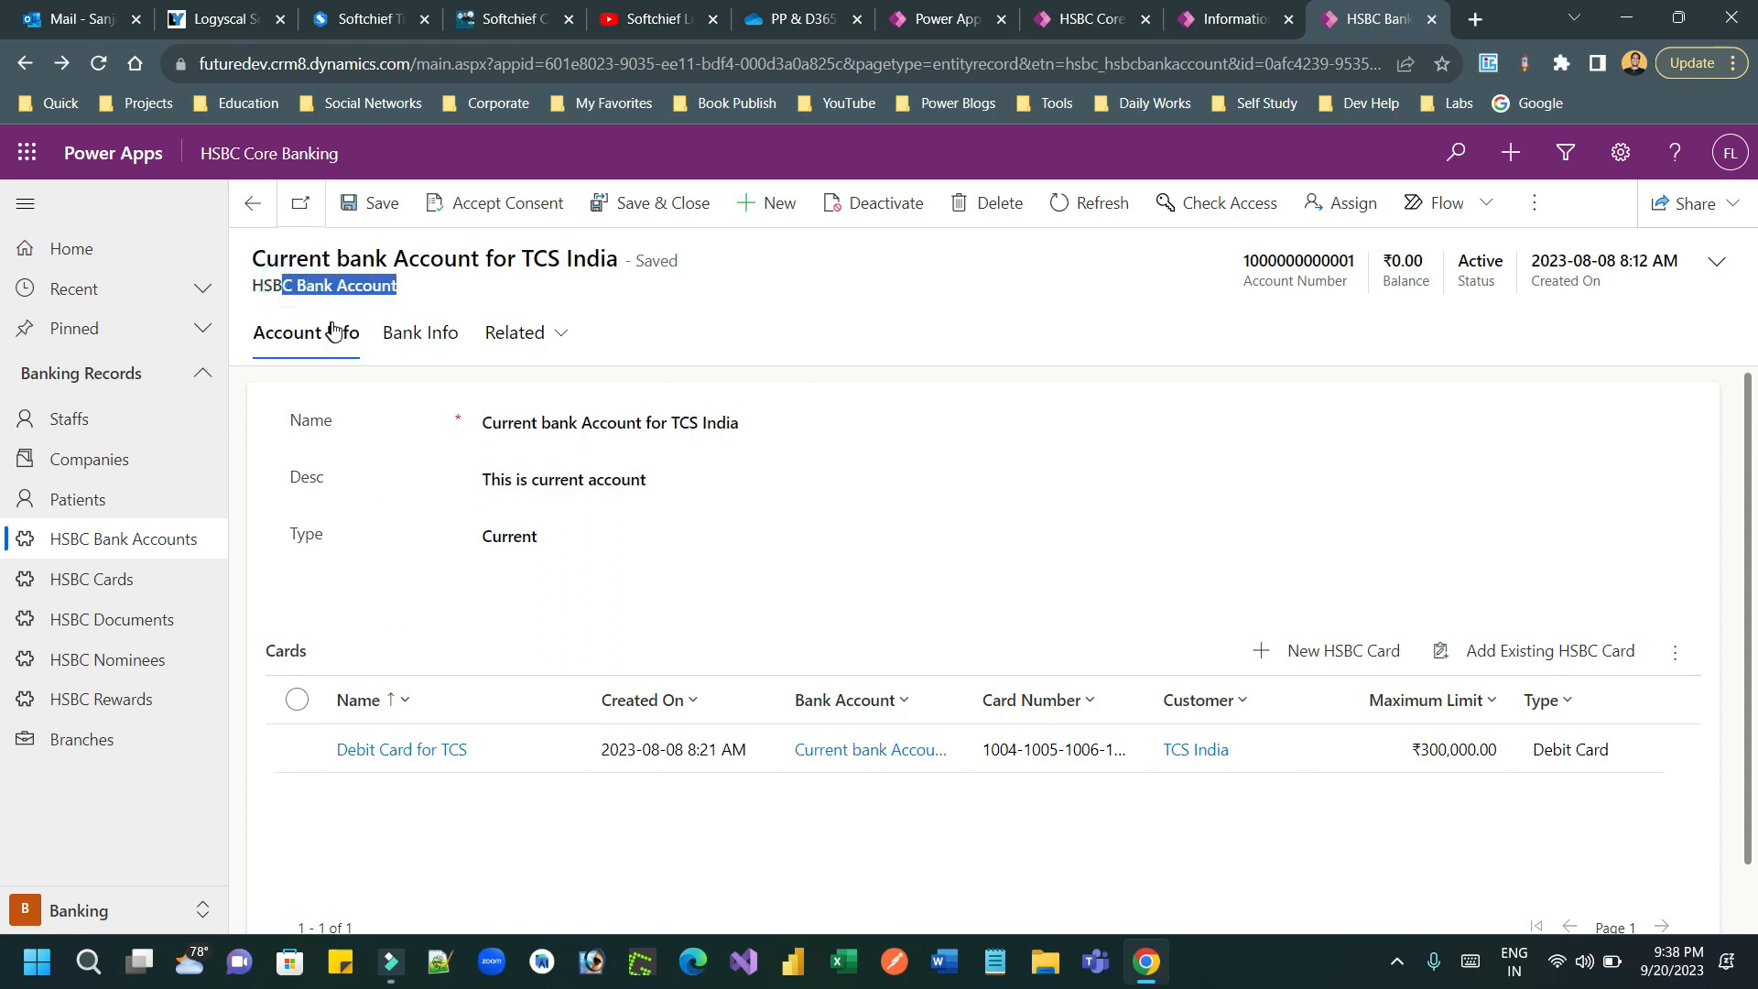
{"action": "mouse_move", "coordinate": [283, 653]}
{"action": "left_mouse_down"}
{"action": "mouse_move", "coordinate": [334, 661]}
{"action": "mouse_move", "coordinate": [271, 649]}
{"action": "left_mouse_up"}
{"action": "left_click", "coordinate": [271, 648]}
{"action": "double_click", "coordinate": [271, 649]}
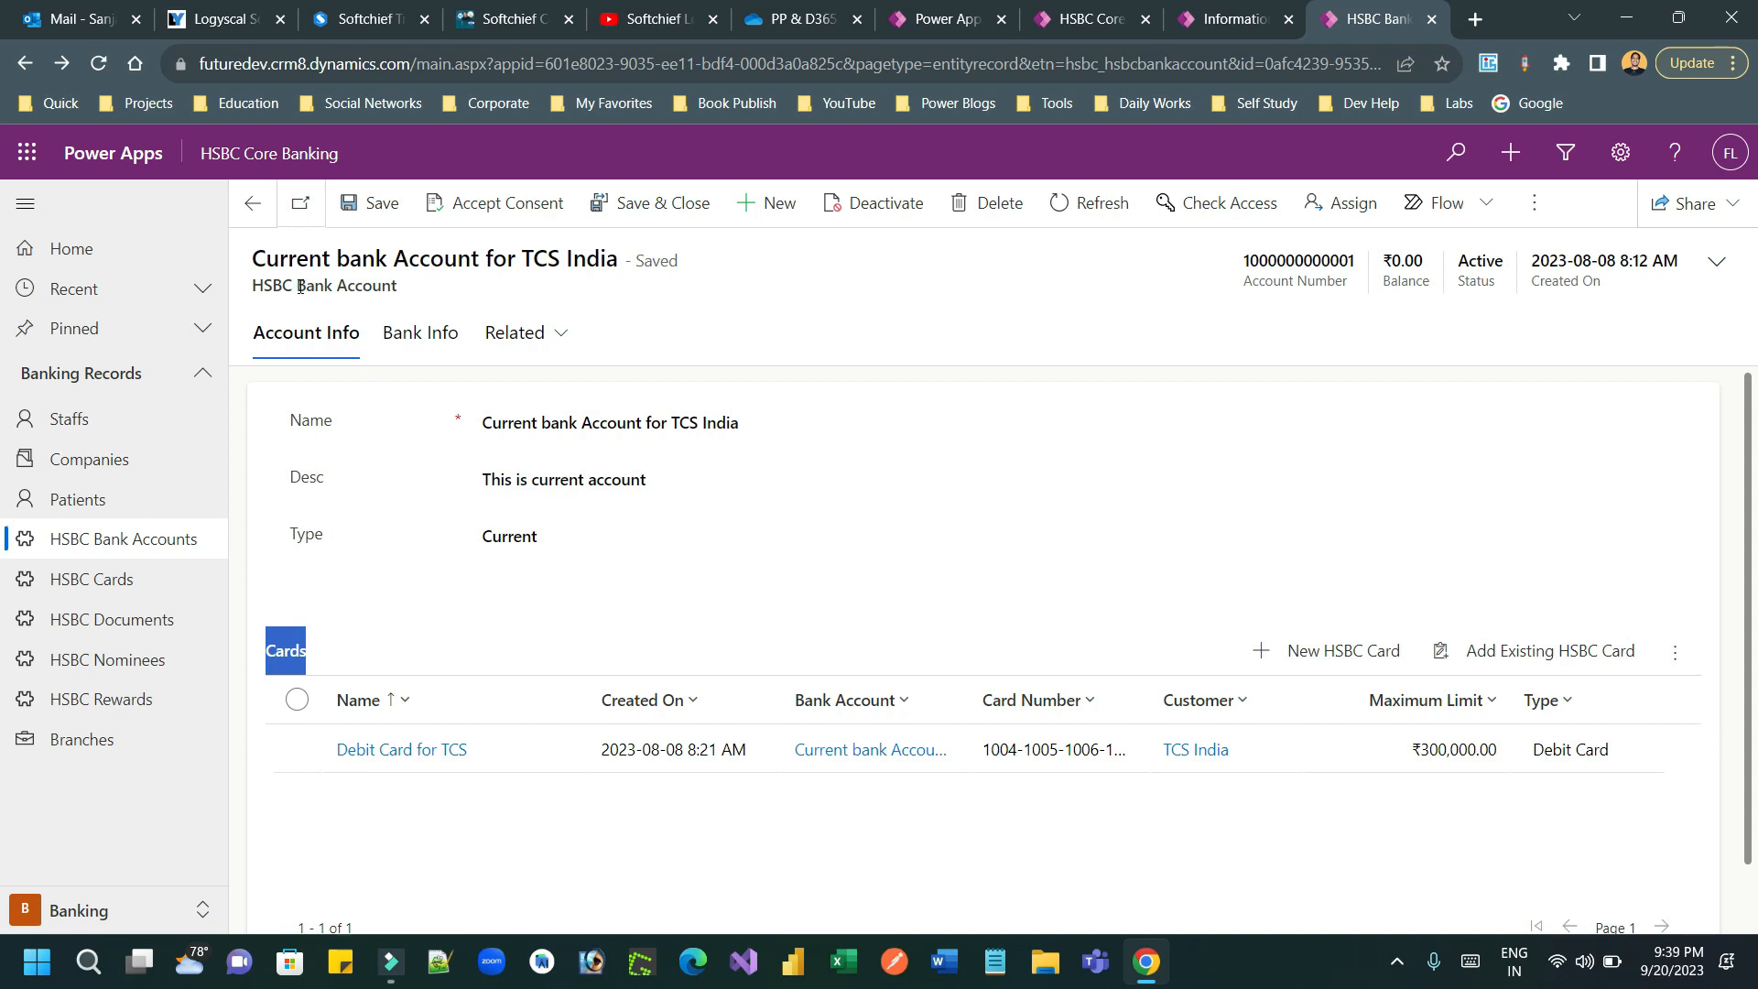
{"action": "left_click_drag", "start_coordinate": [300, 288], "coordinate": [433, 295]}
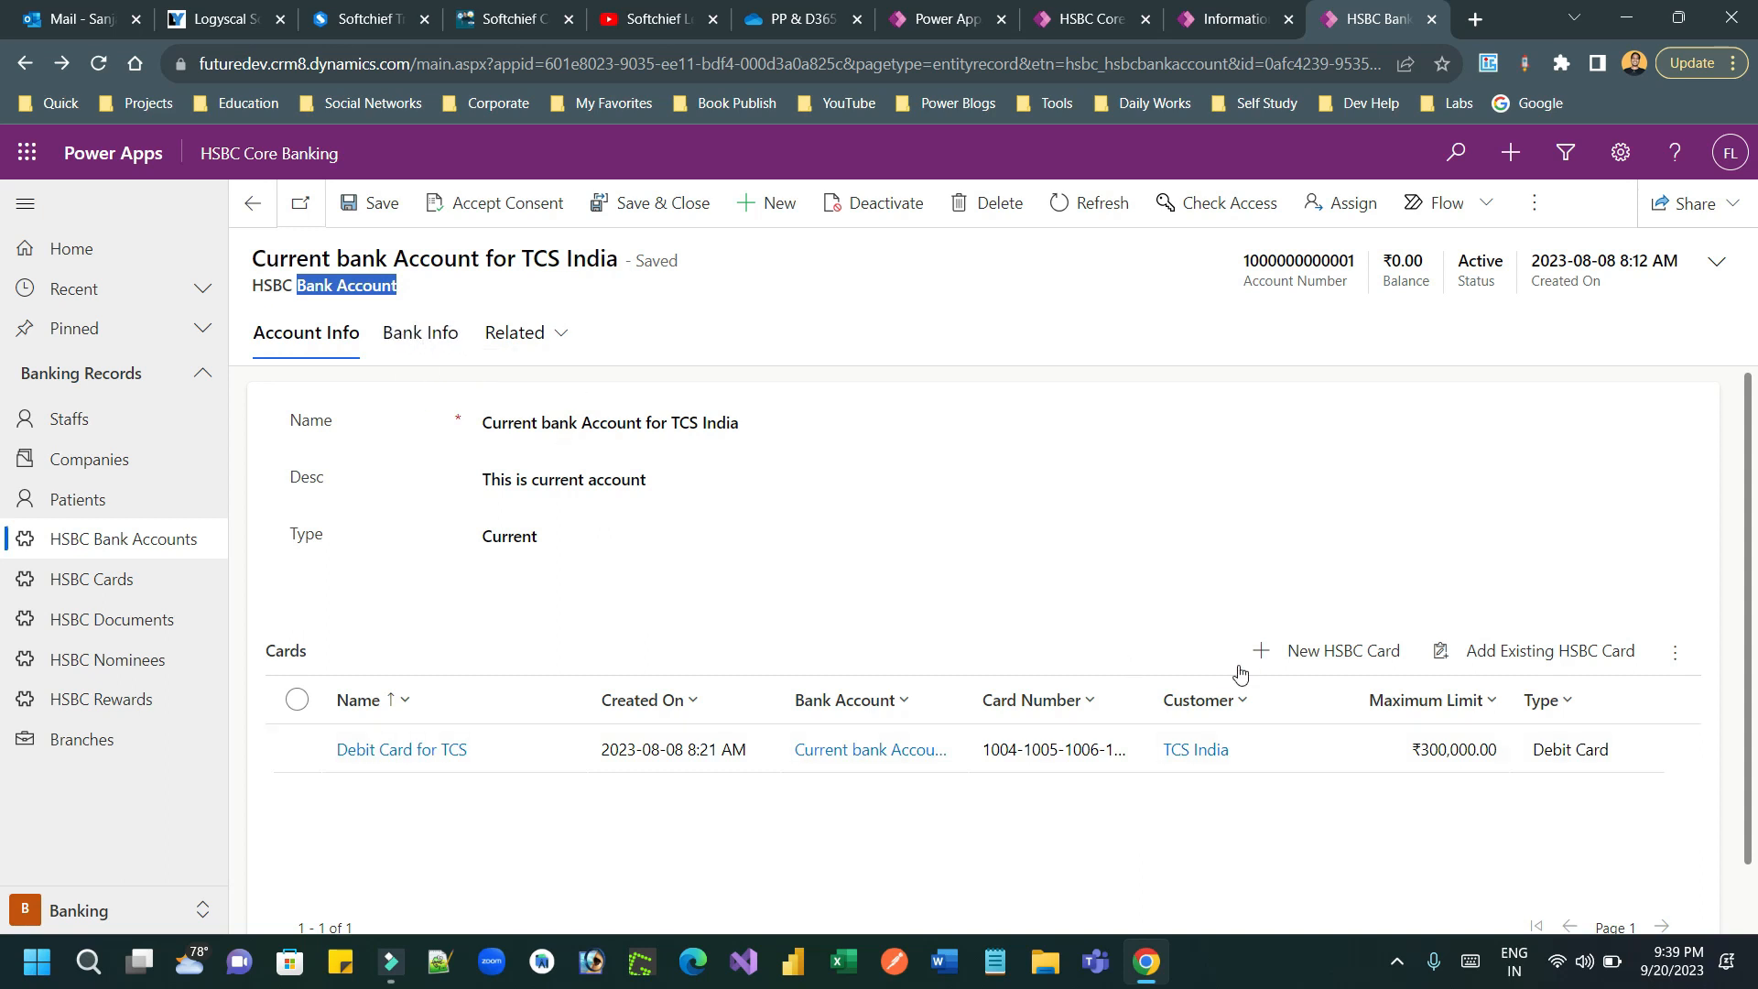
Step: Open the new HSBC Card form from the bank account's Cards list, examine how it opens, and return to the account
{"action": "left_click", "coordinate": [1335, 653]}
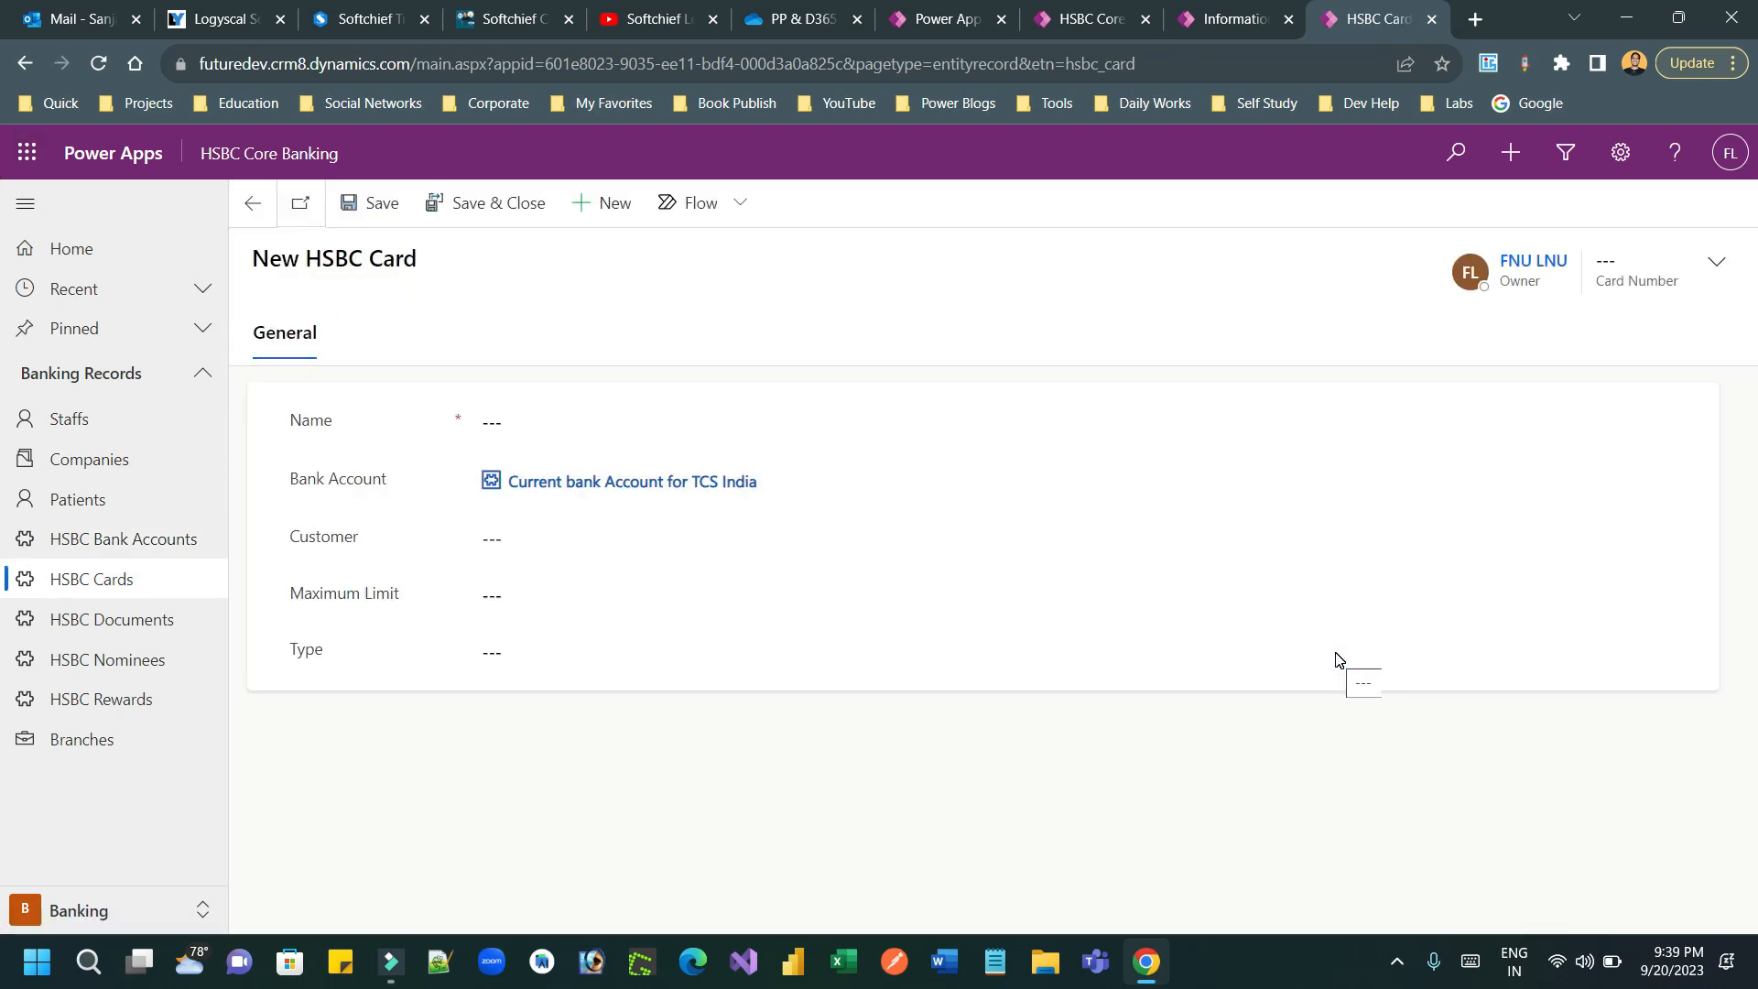
{"action": "left_click_drag", "start_coordinate": [352, 259], "coordinate": [416, 260]}
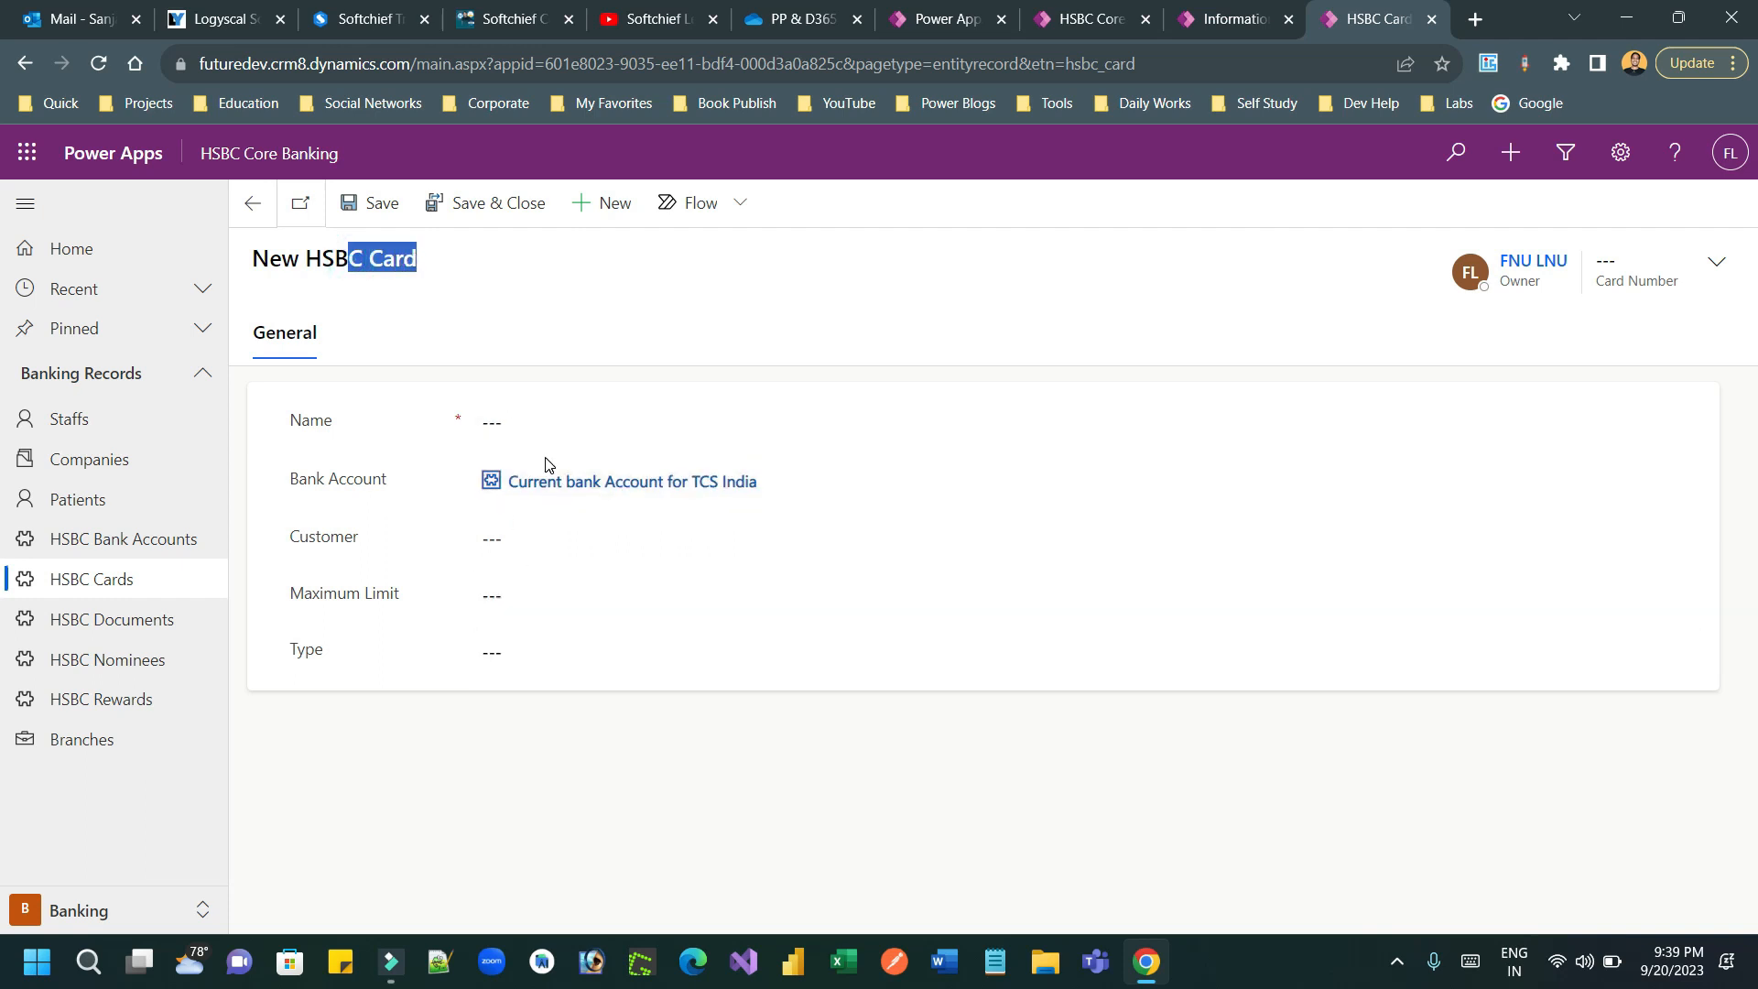
{"action": "left_click", "coordinate": [264, 213]}
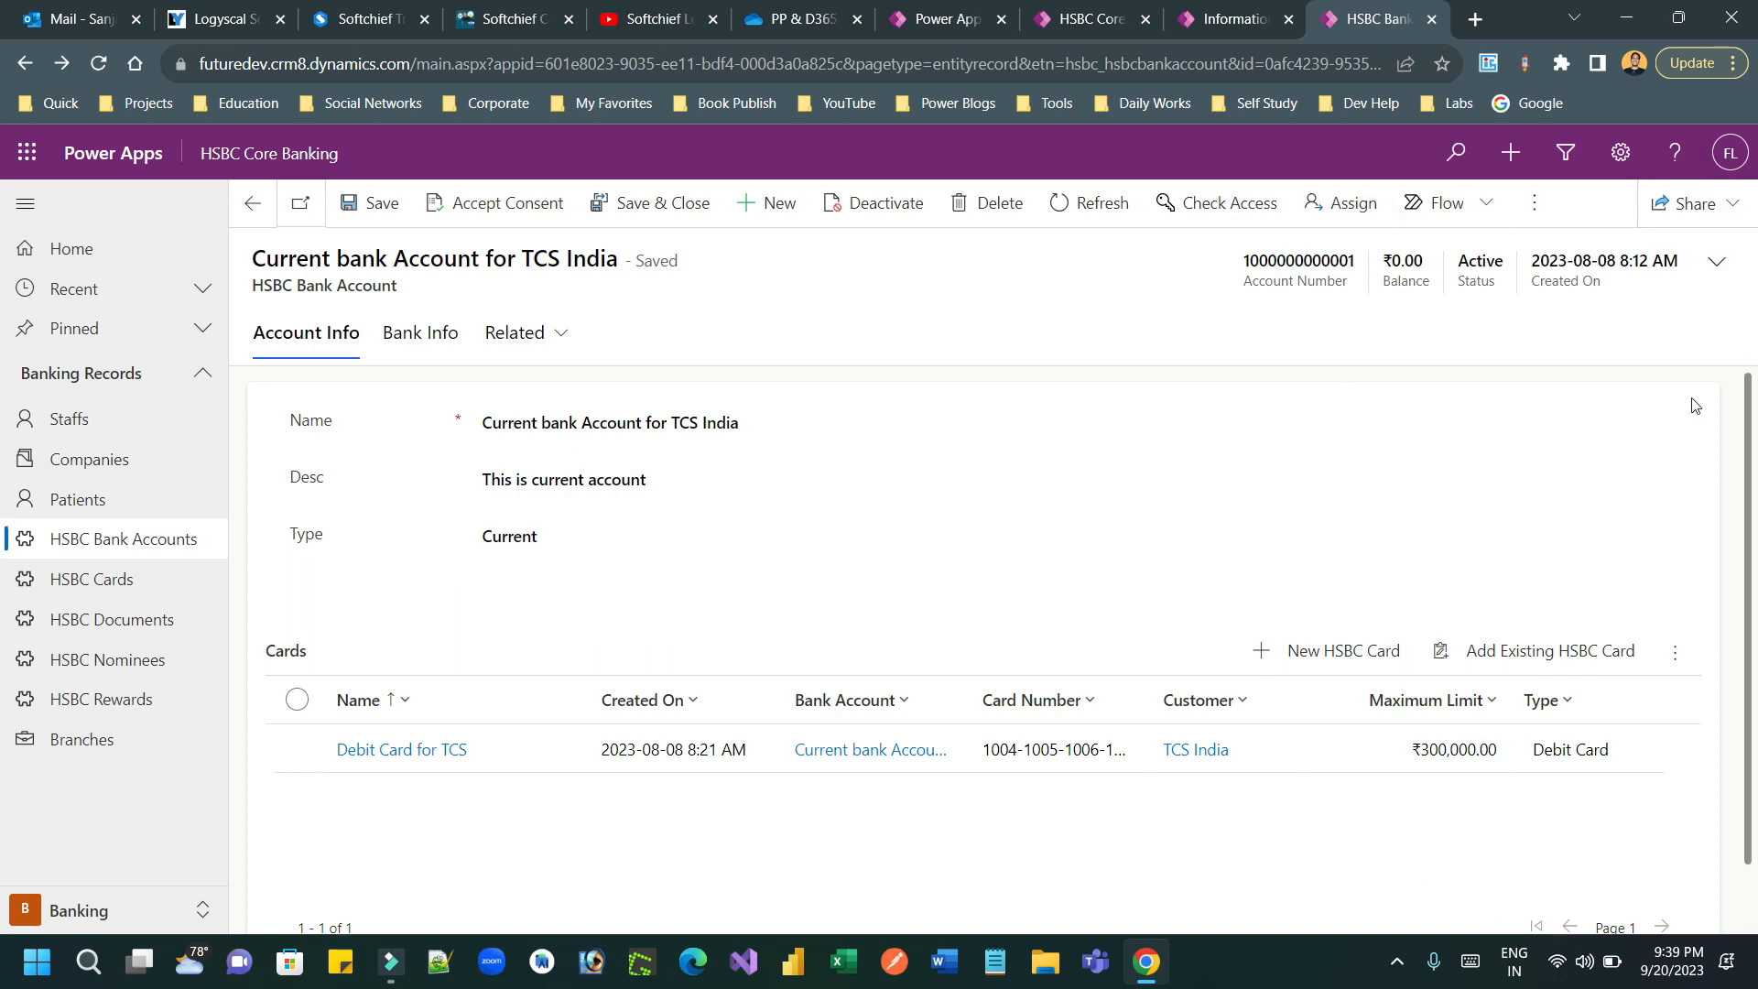
{"action": "left_click", "coordinate": [1329, 651]}
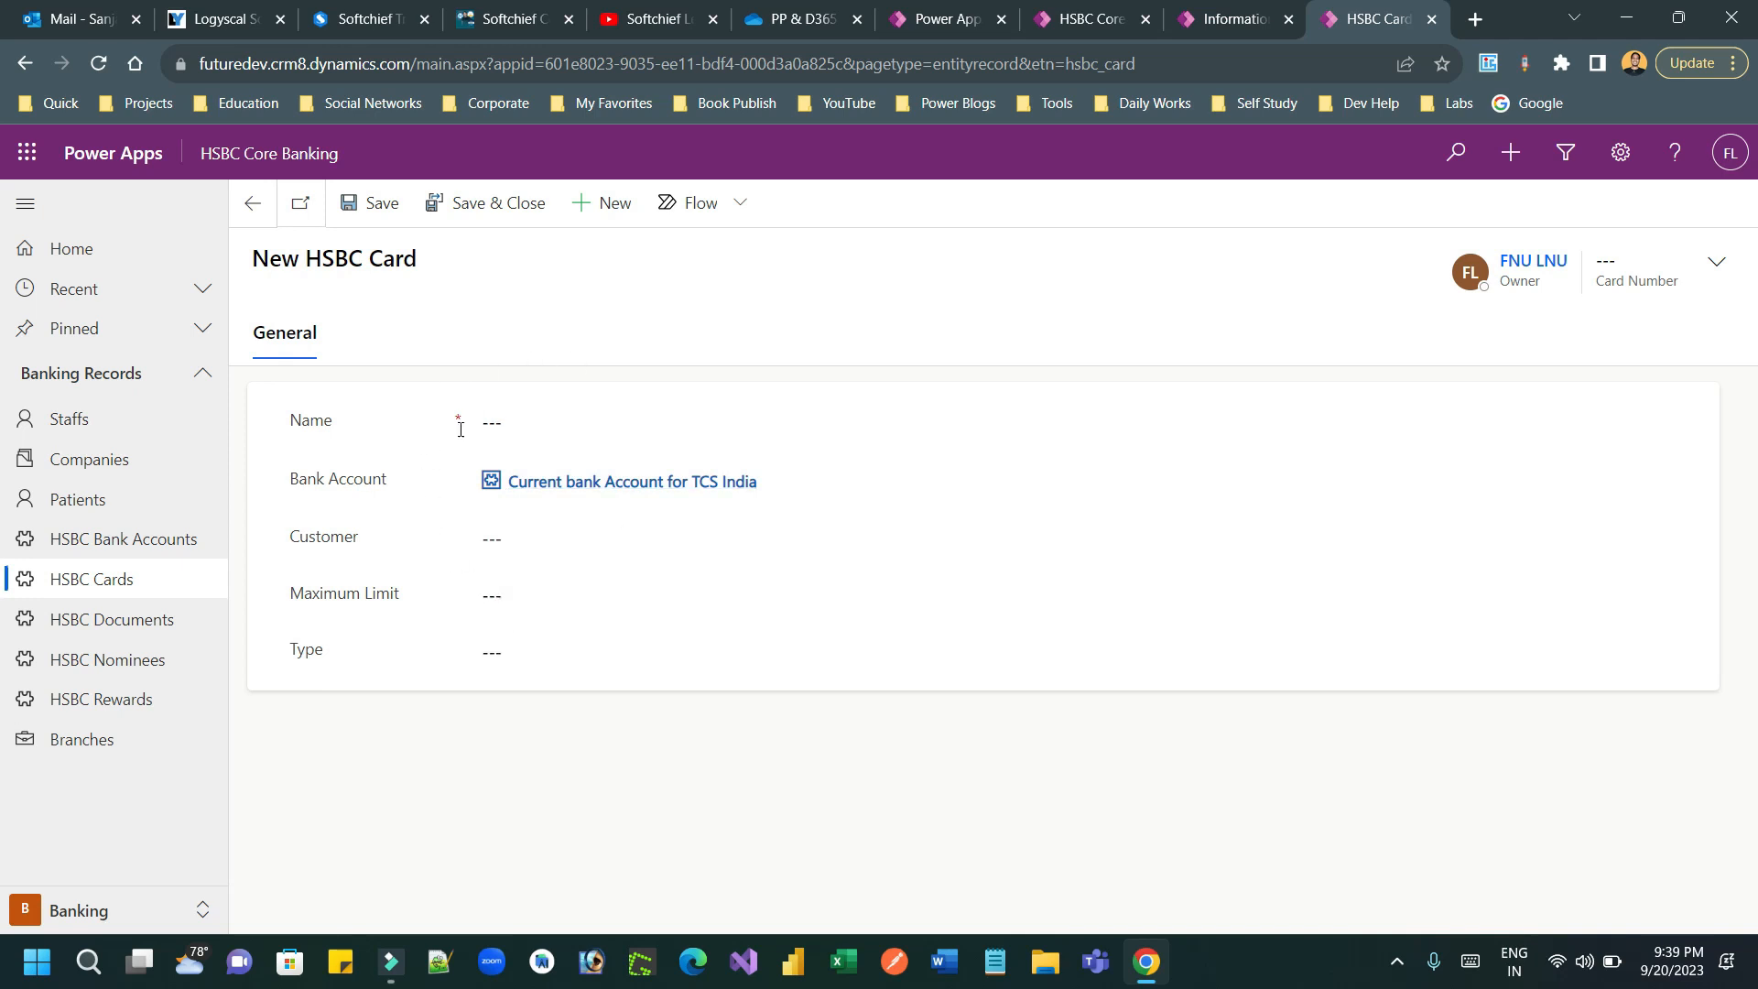
{"action": "left_click", "coordinate": [253, 204]}
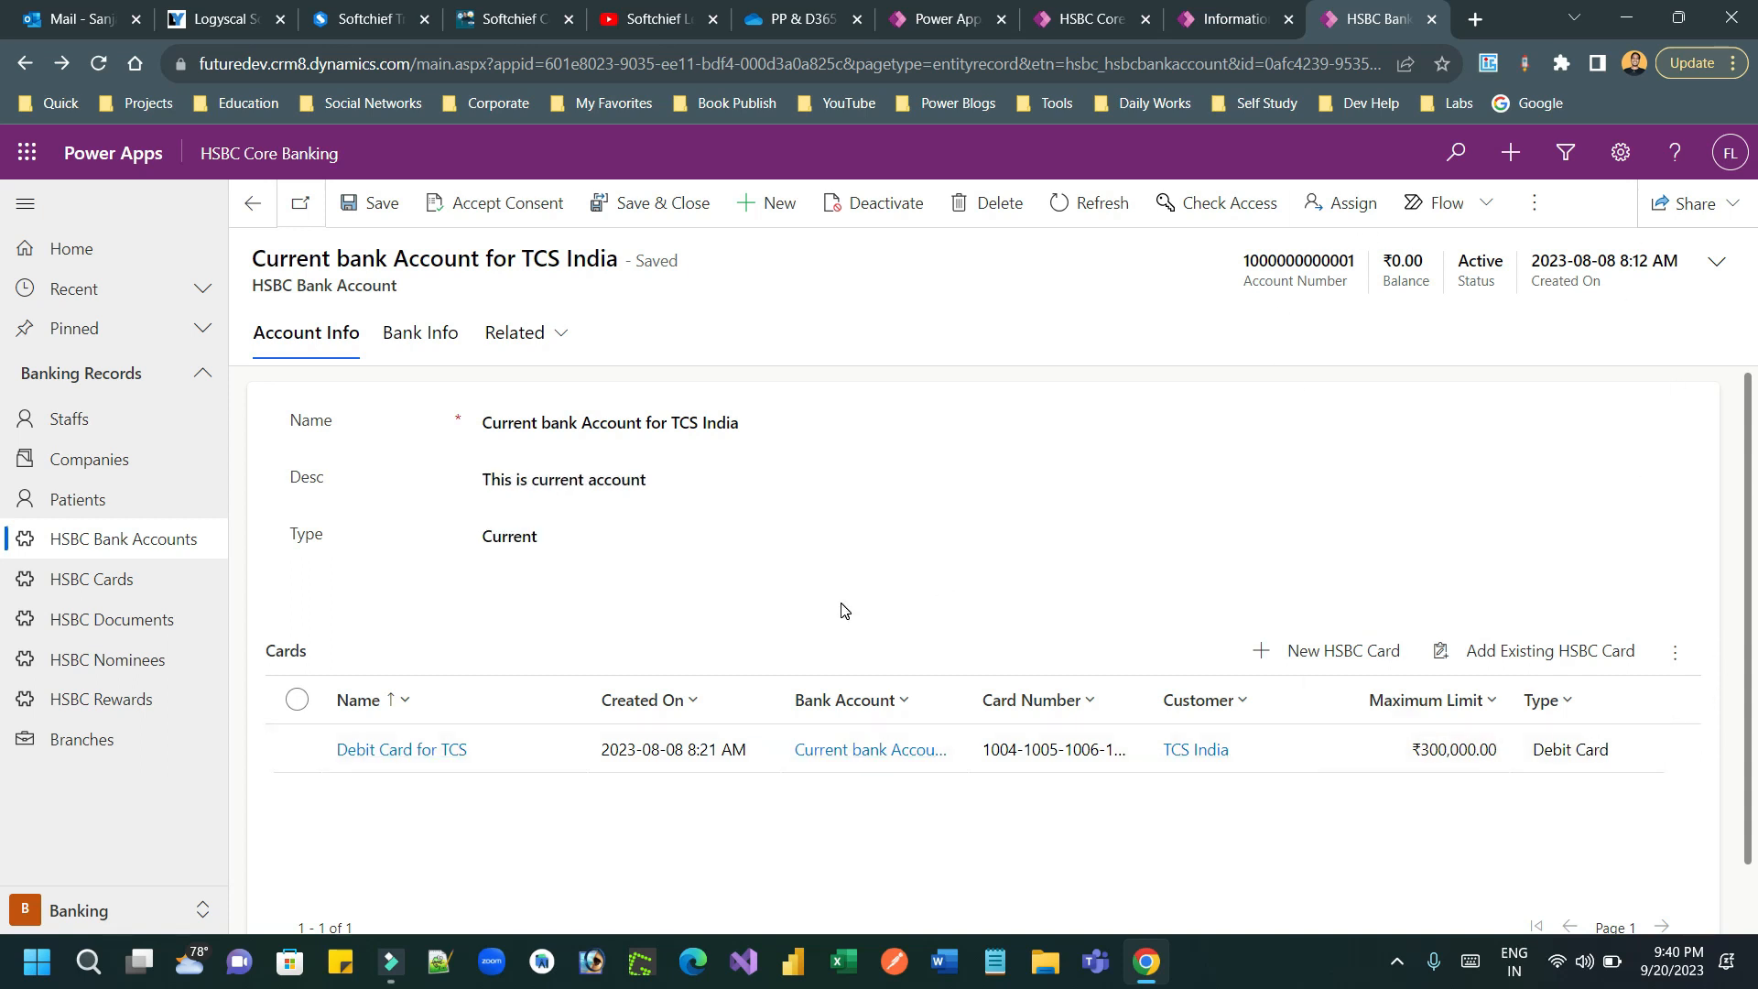
{"action": "double_click", "coordinate": [277, 647]}
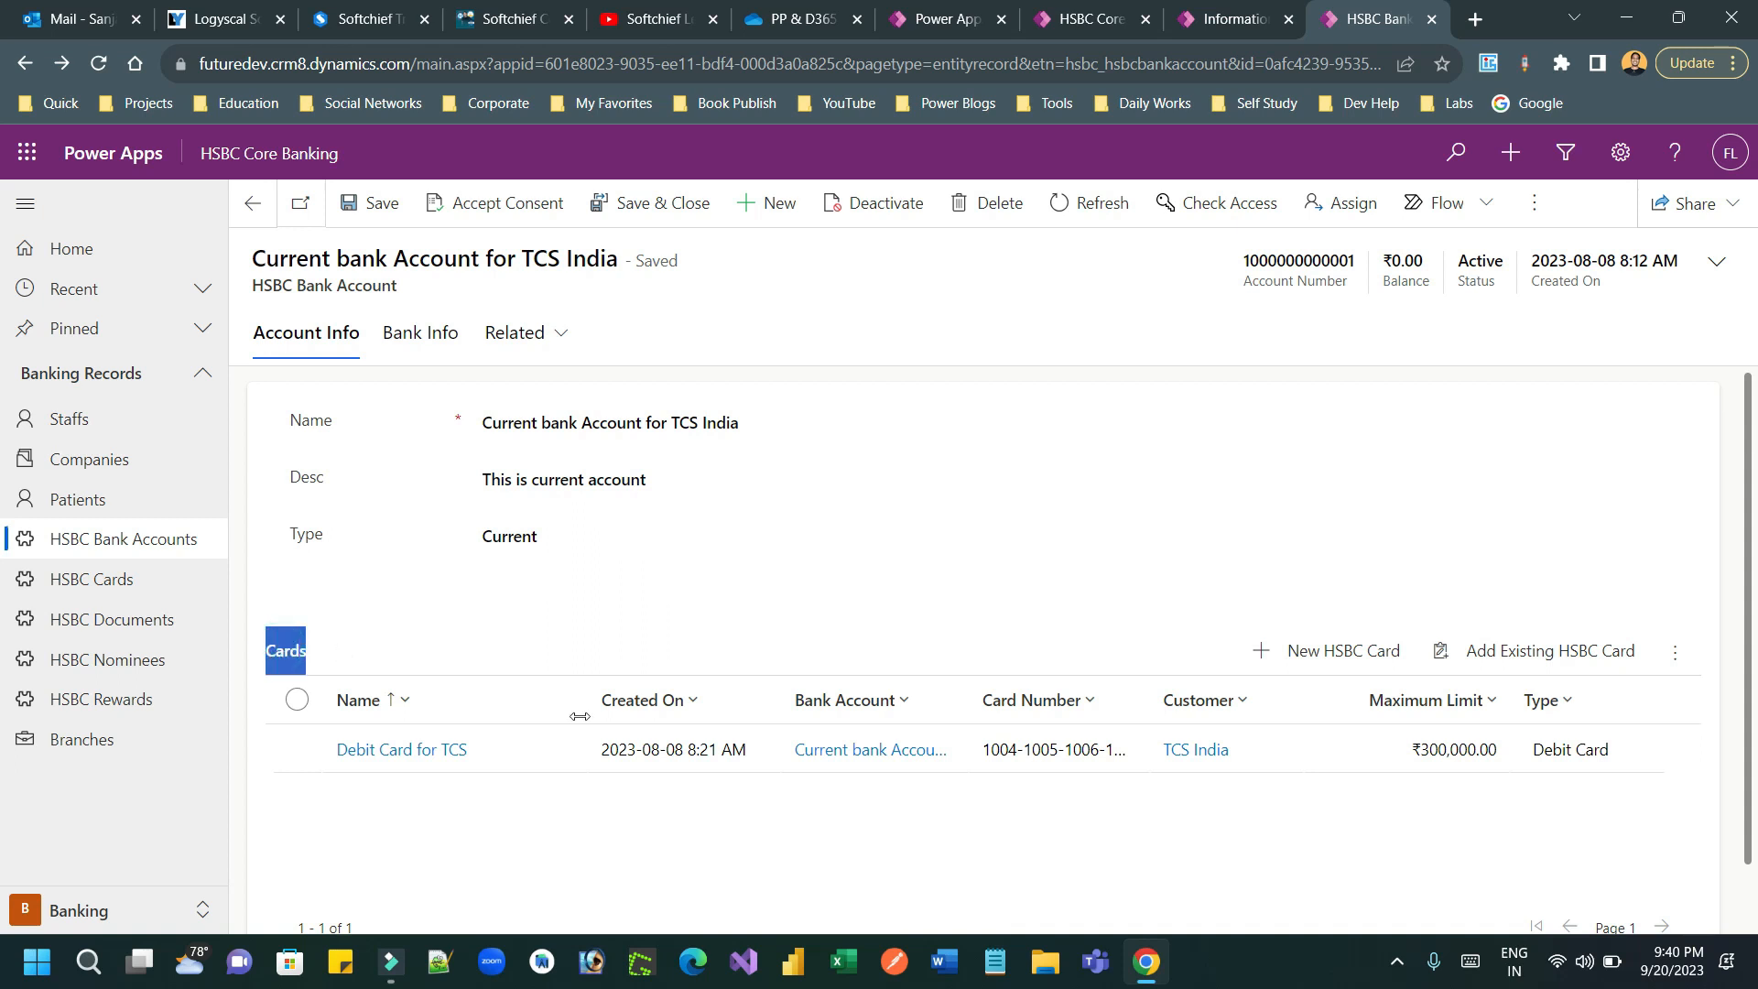
{"action": "left_click", "coordinate": [393, 647]}
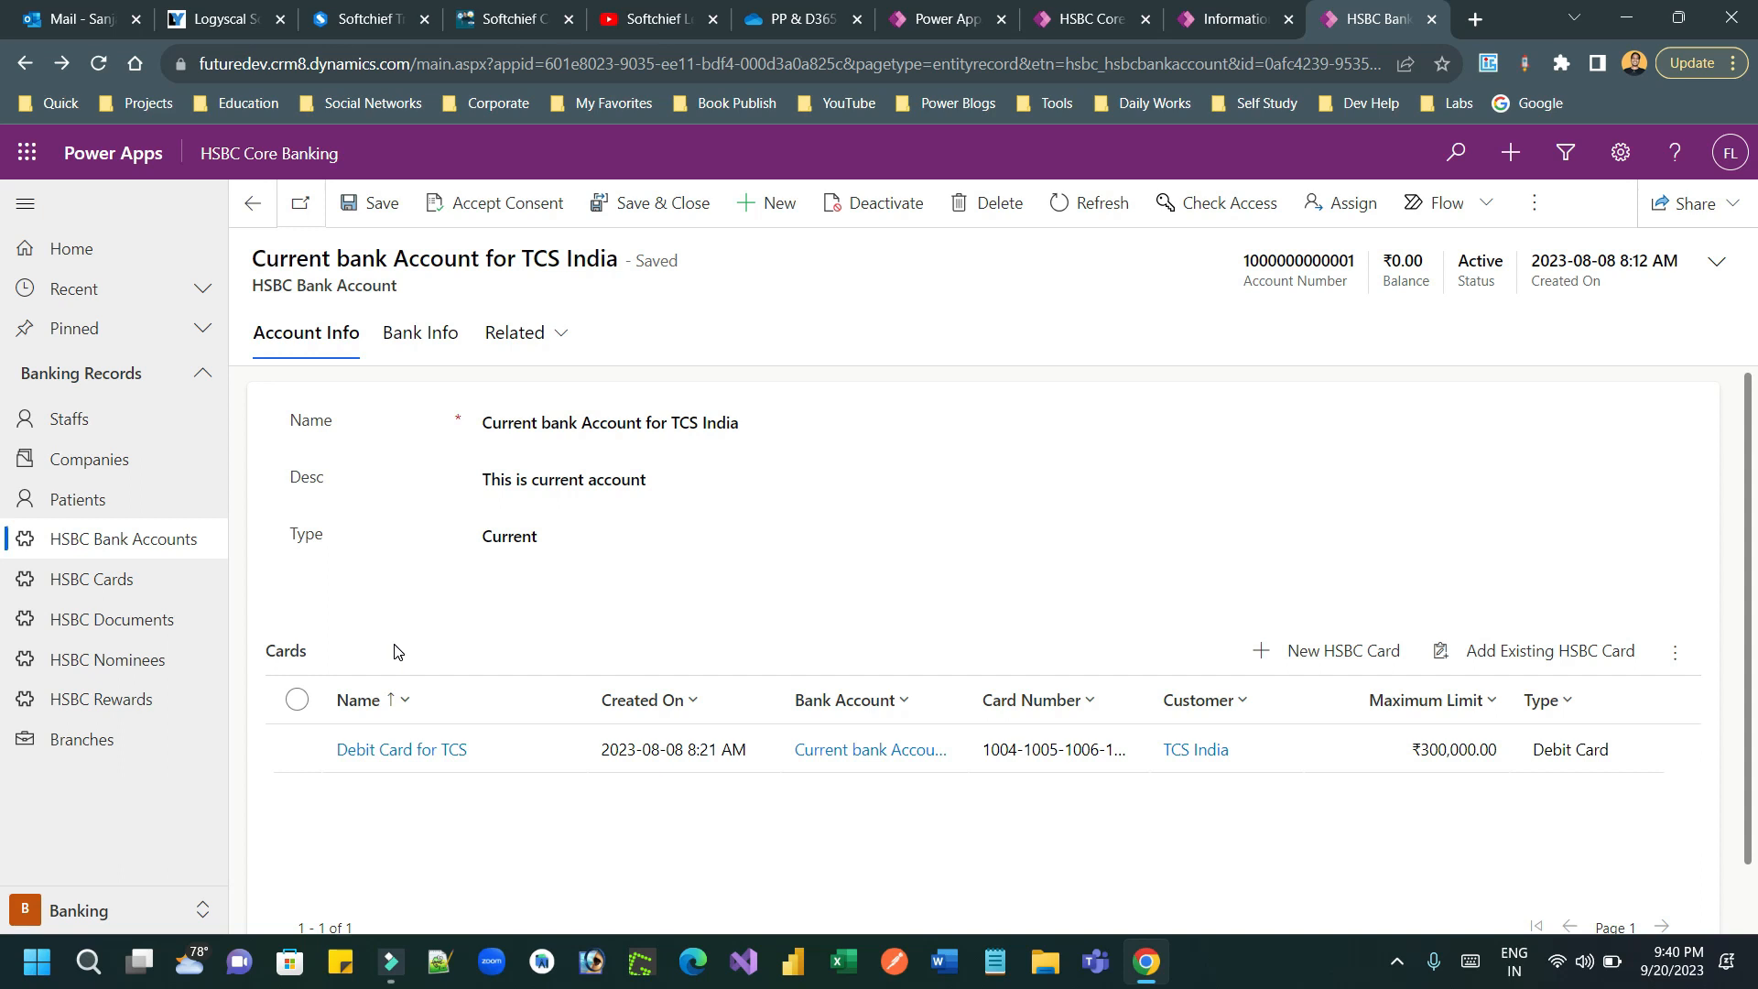
Step: Switch to the Power Apps maker portal and enable "Leverage quick-create form if available" for the HSBC Card table, saving the table properties
{"action": "left_click", "coordinate": [944, 24]}
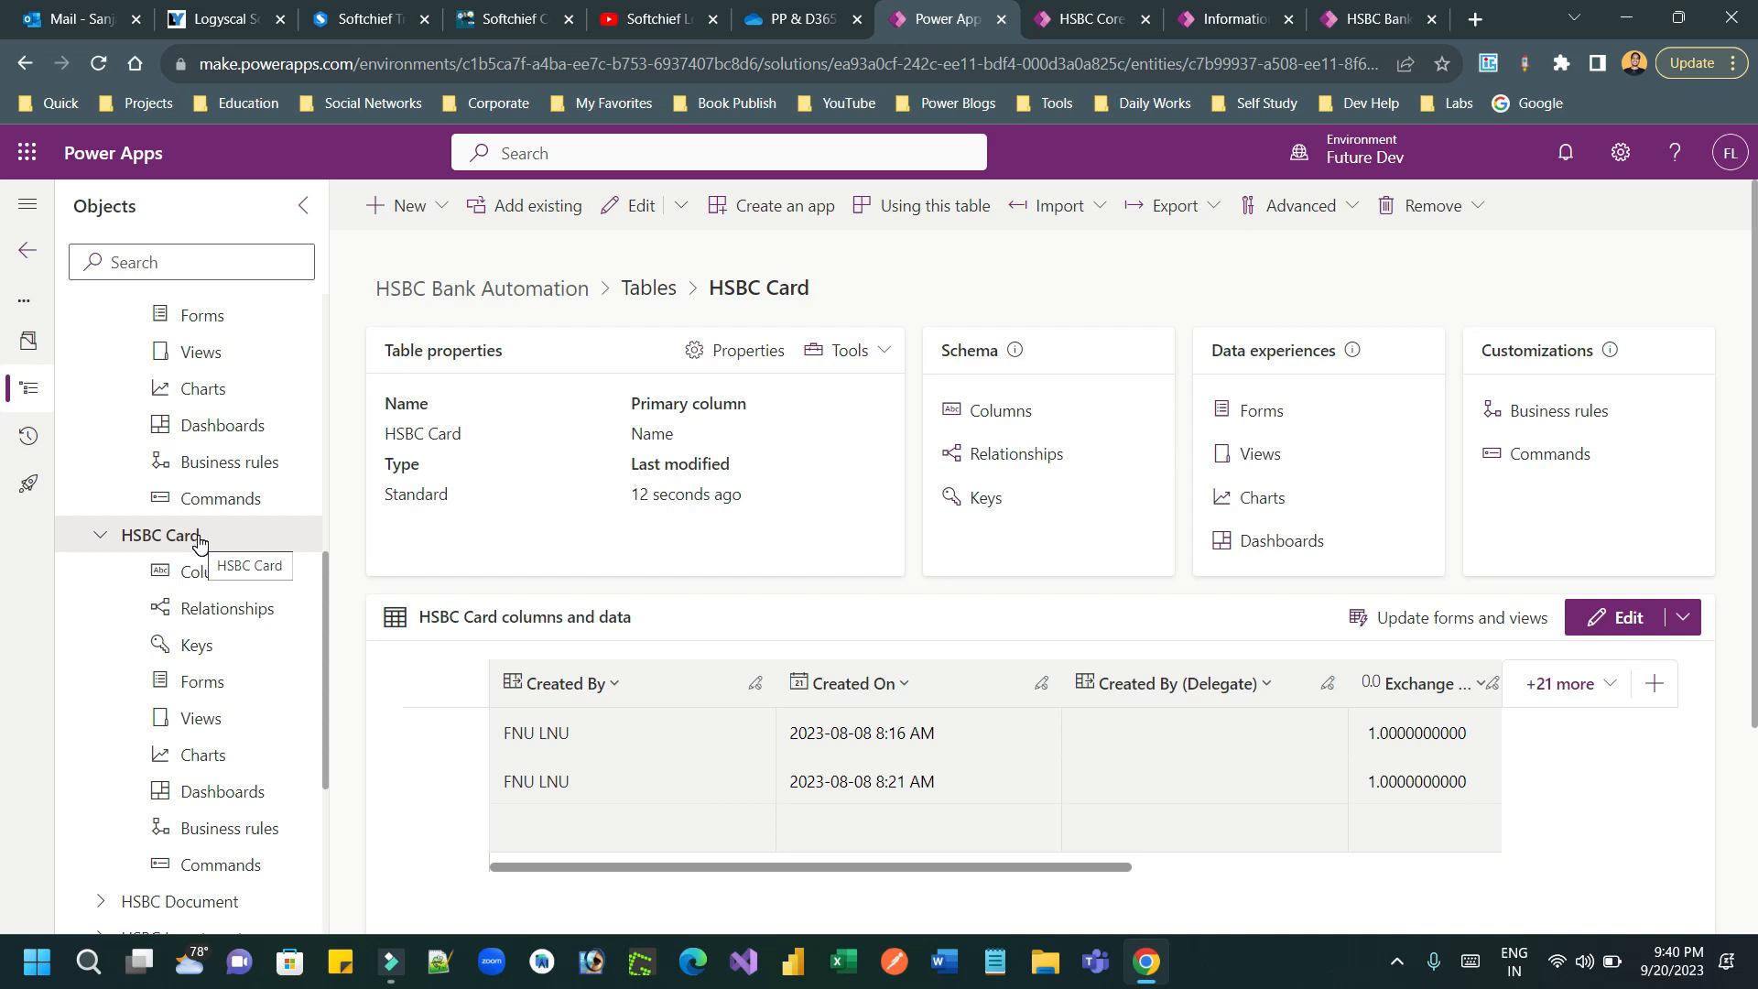
{"action": "left_click", "coordinate": [735, 352]}
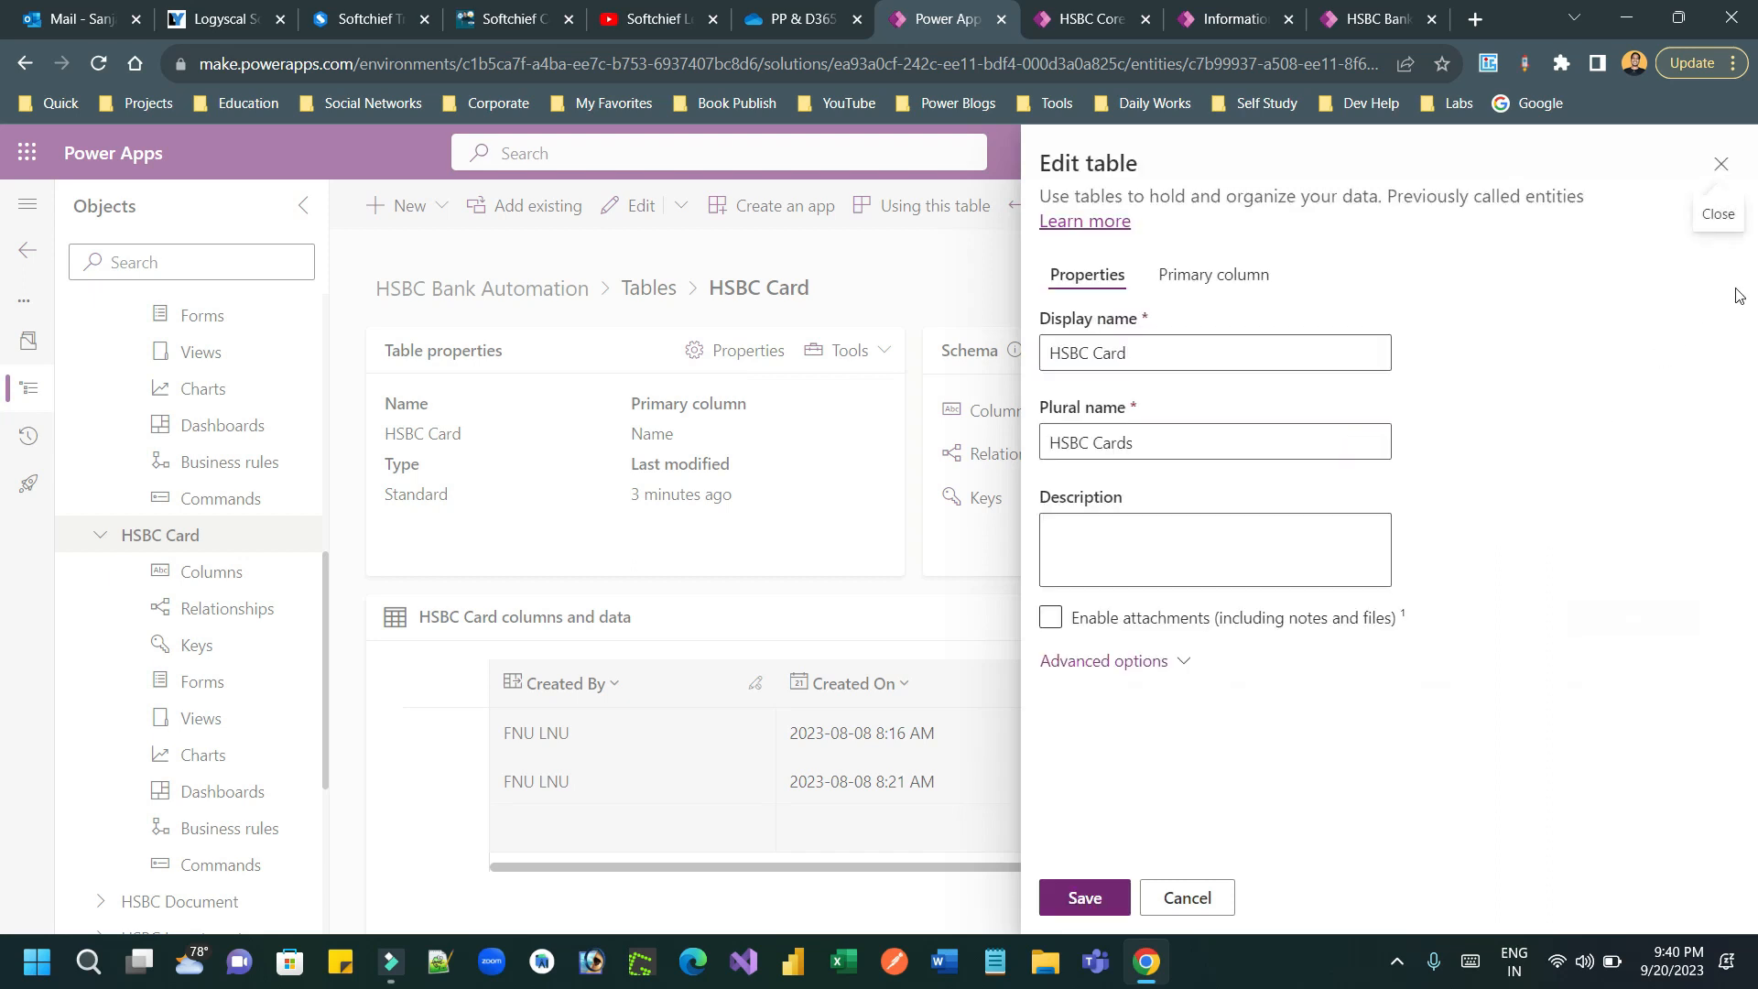
{"action": "left_click", "coordinate": [1156, 663]}
{"action": "left_click_drag", "start_coordinate": [1751, 328], "coordinate": [1752, 697]}
{"action": "left_click", "coordinate": [1418, 555]}
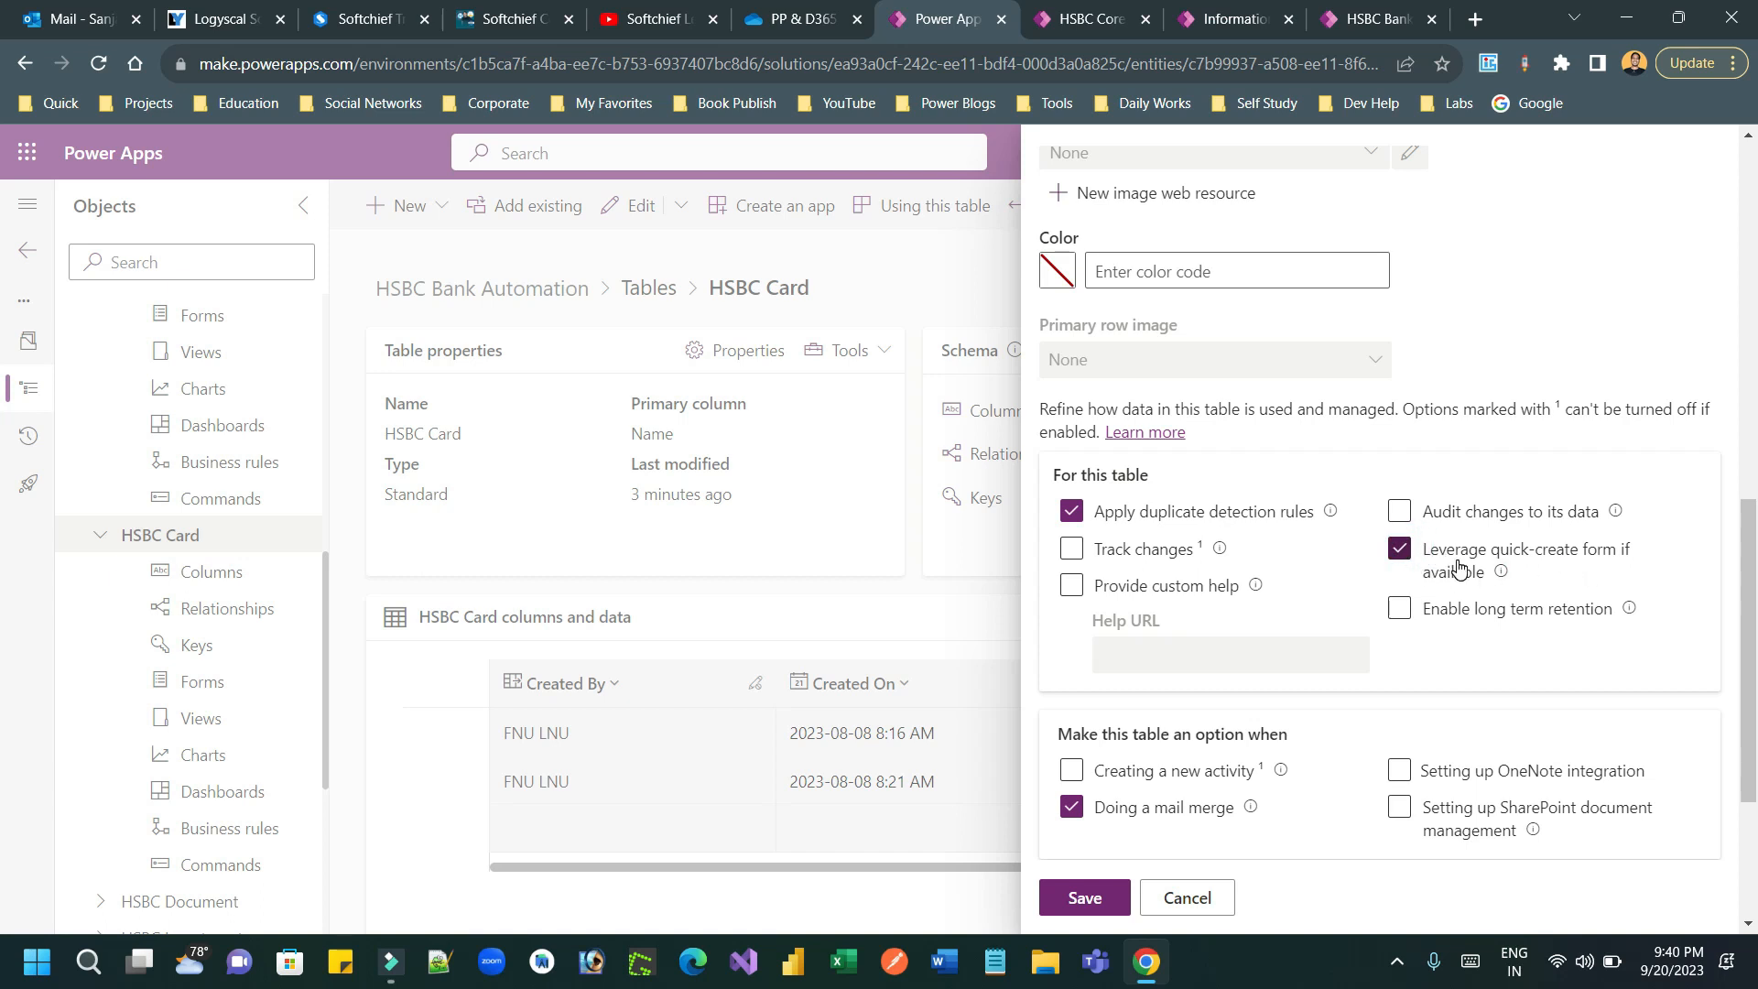
{"action": "left_click", "coordinate": [1103, 894]}
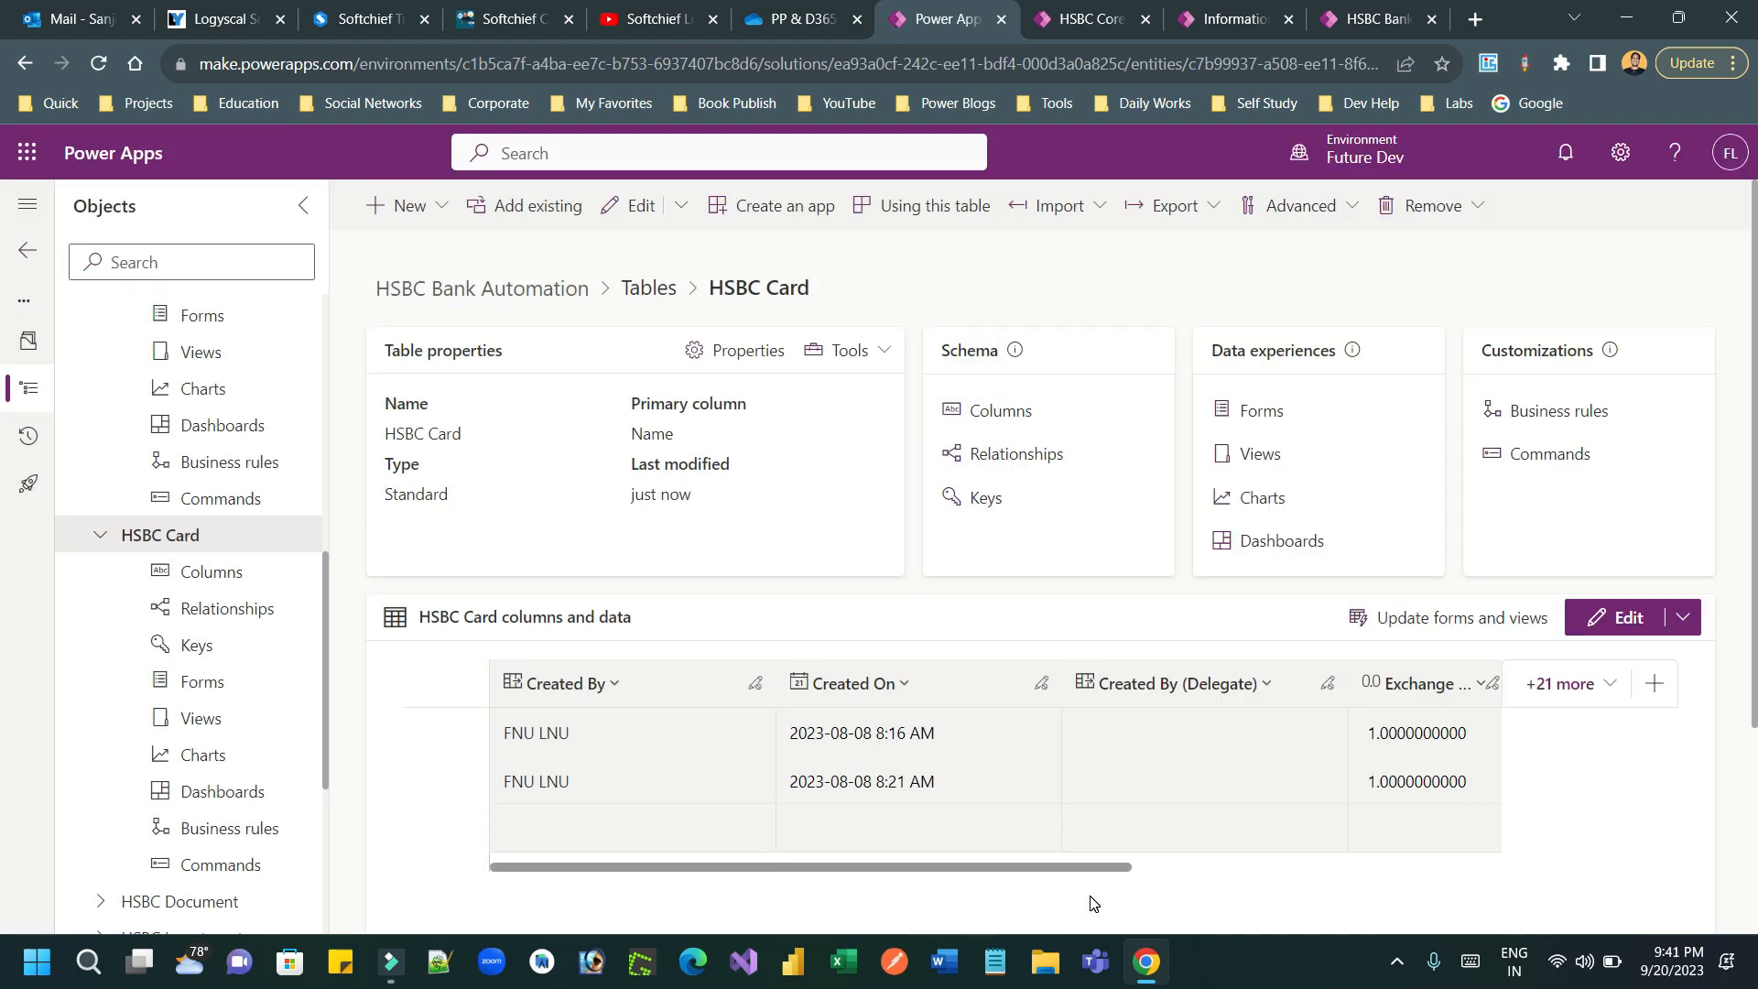
Step: Create a new Quick Create form for the HSBC Card table
{"action": "left_click", "coordinate": [204, 682]}
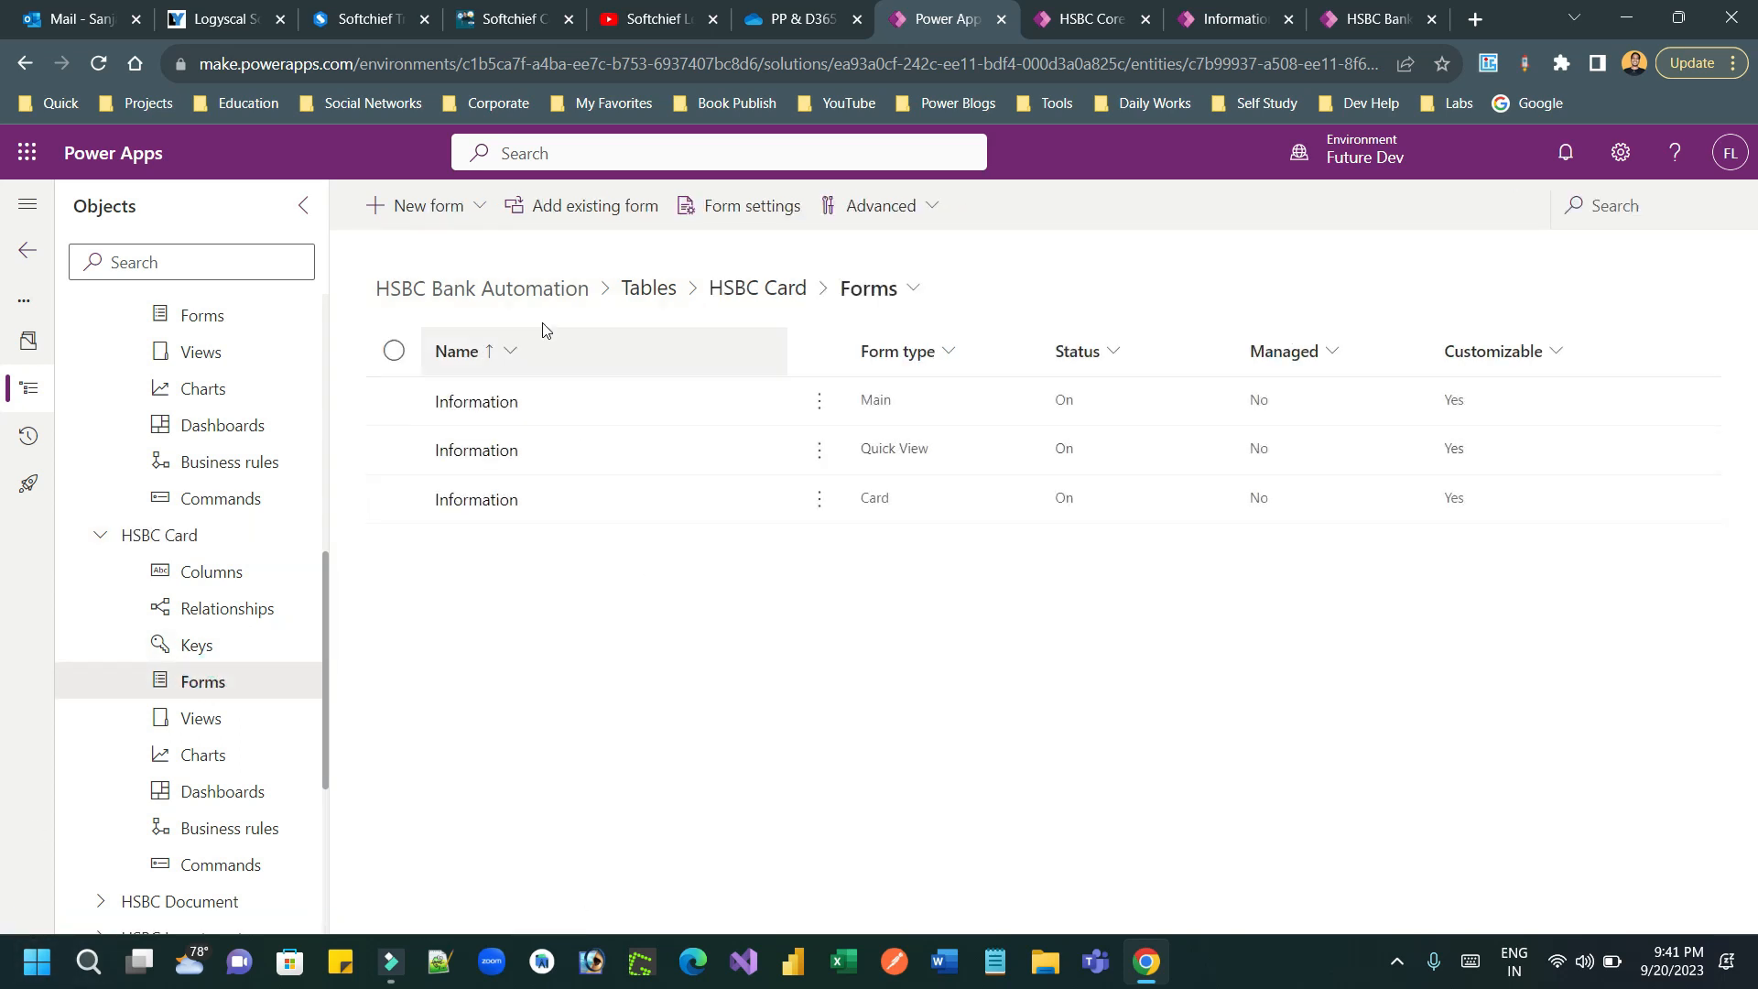
{"action": "left_click", "coordinate": [470, 213]}
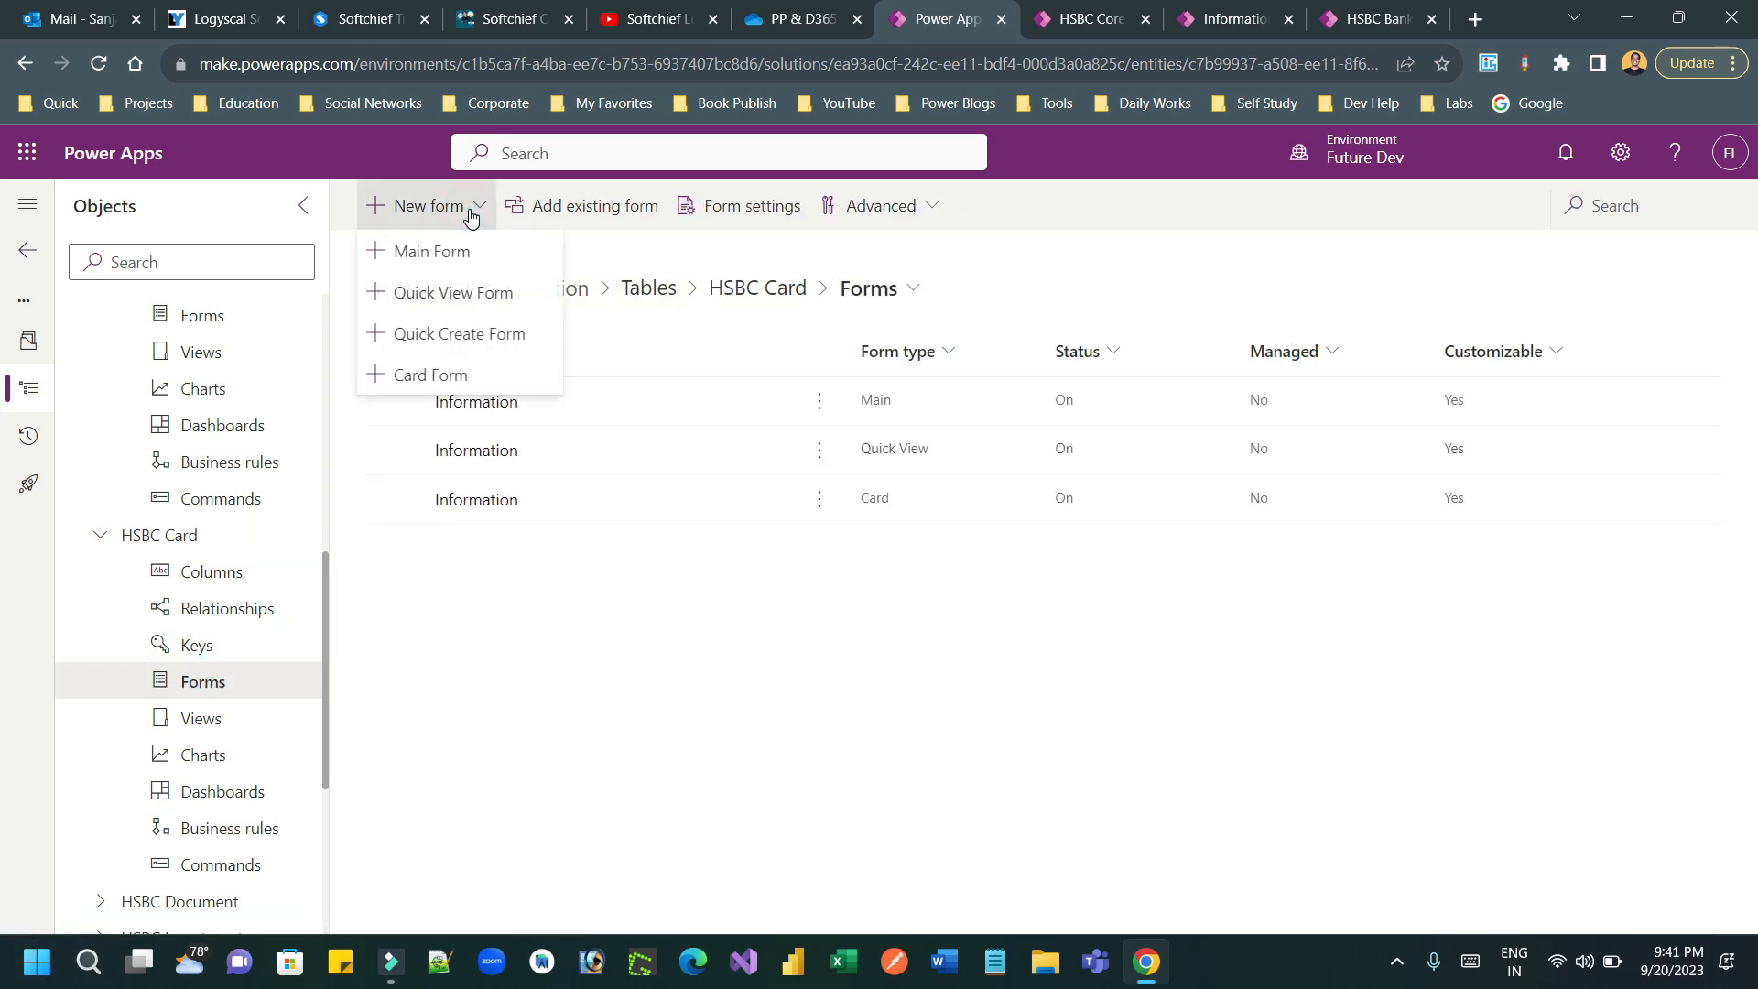
{"action": "left_click", "coordinate": [488, 333]}
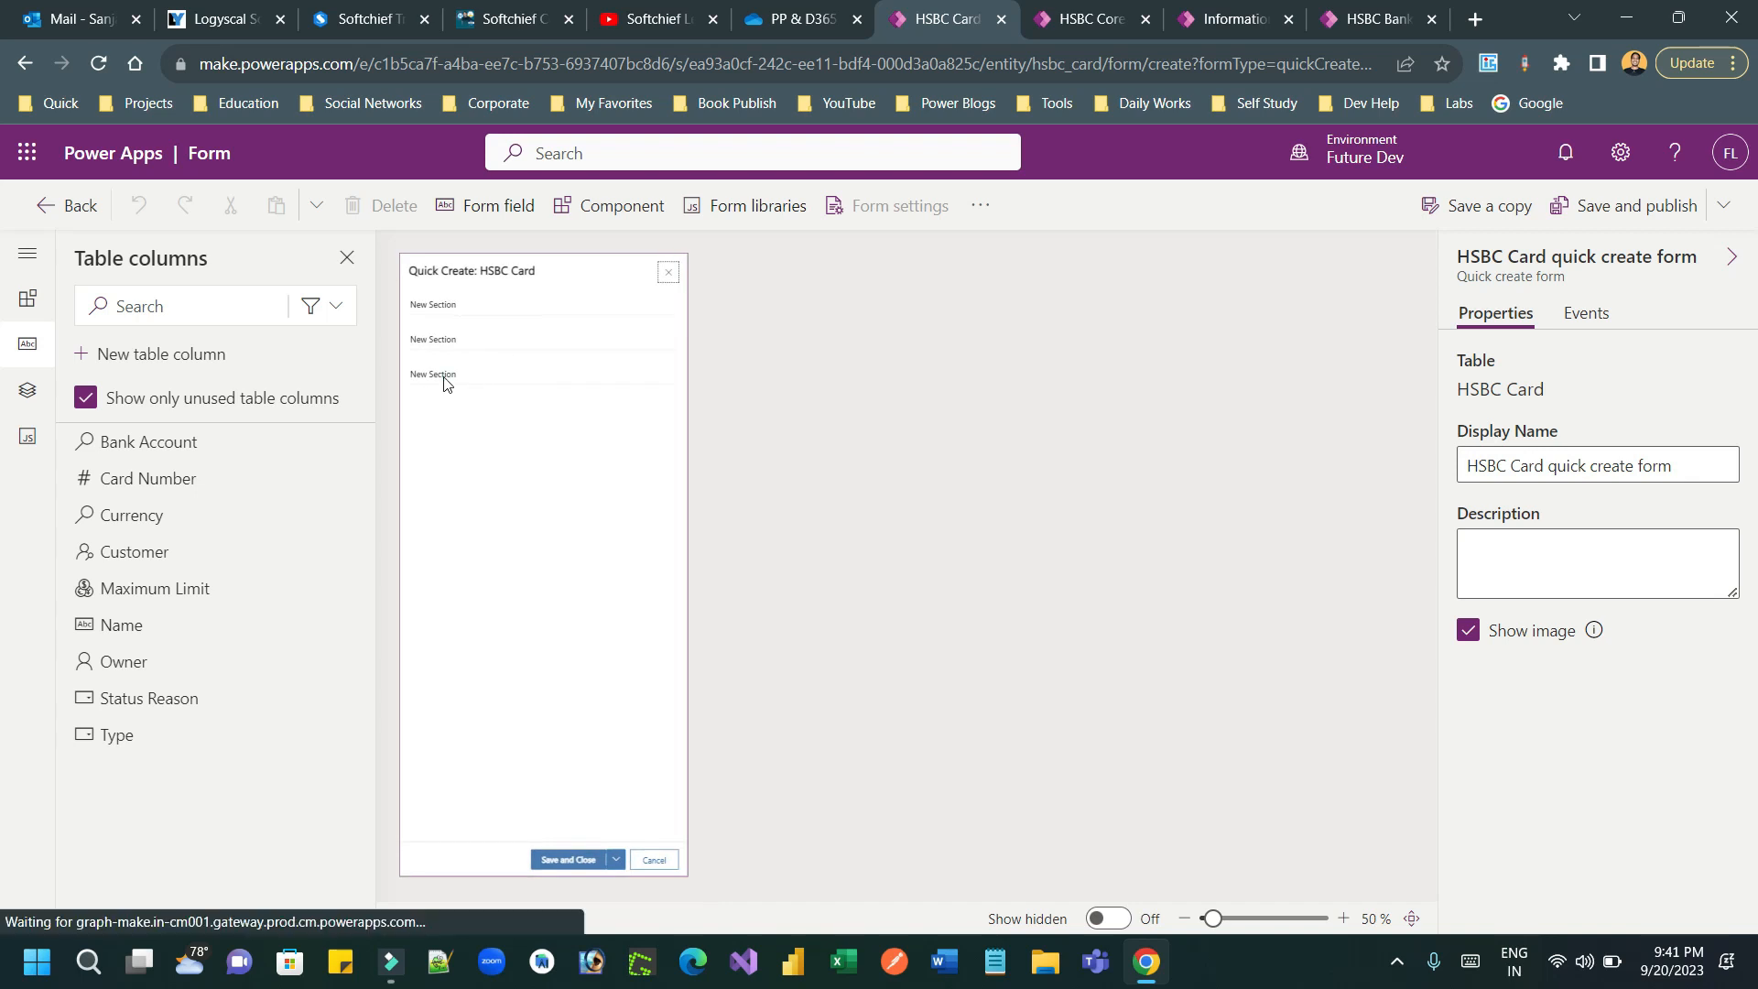
Step: Hide the second and third sections of the quick create form
{"action": "left_click", "coordinate": [445, 380]}
{"action": "left_click", "coordinate": [1468, 653]}
{"action": "left_click", "coordinate": [471, 341]}
{"action": "left_click", "coordinate": [1468, 653]}
Step: Add the Bank Account, Customer, Maximum Limit, Name and Type columns to the form's first section
{"action": "left_click", "coordinate": [488, 307]}
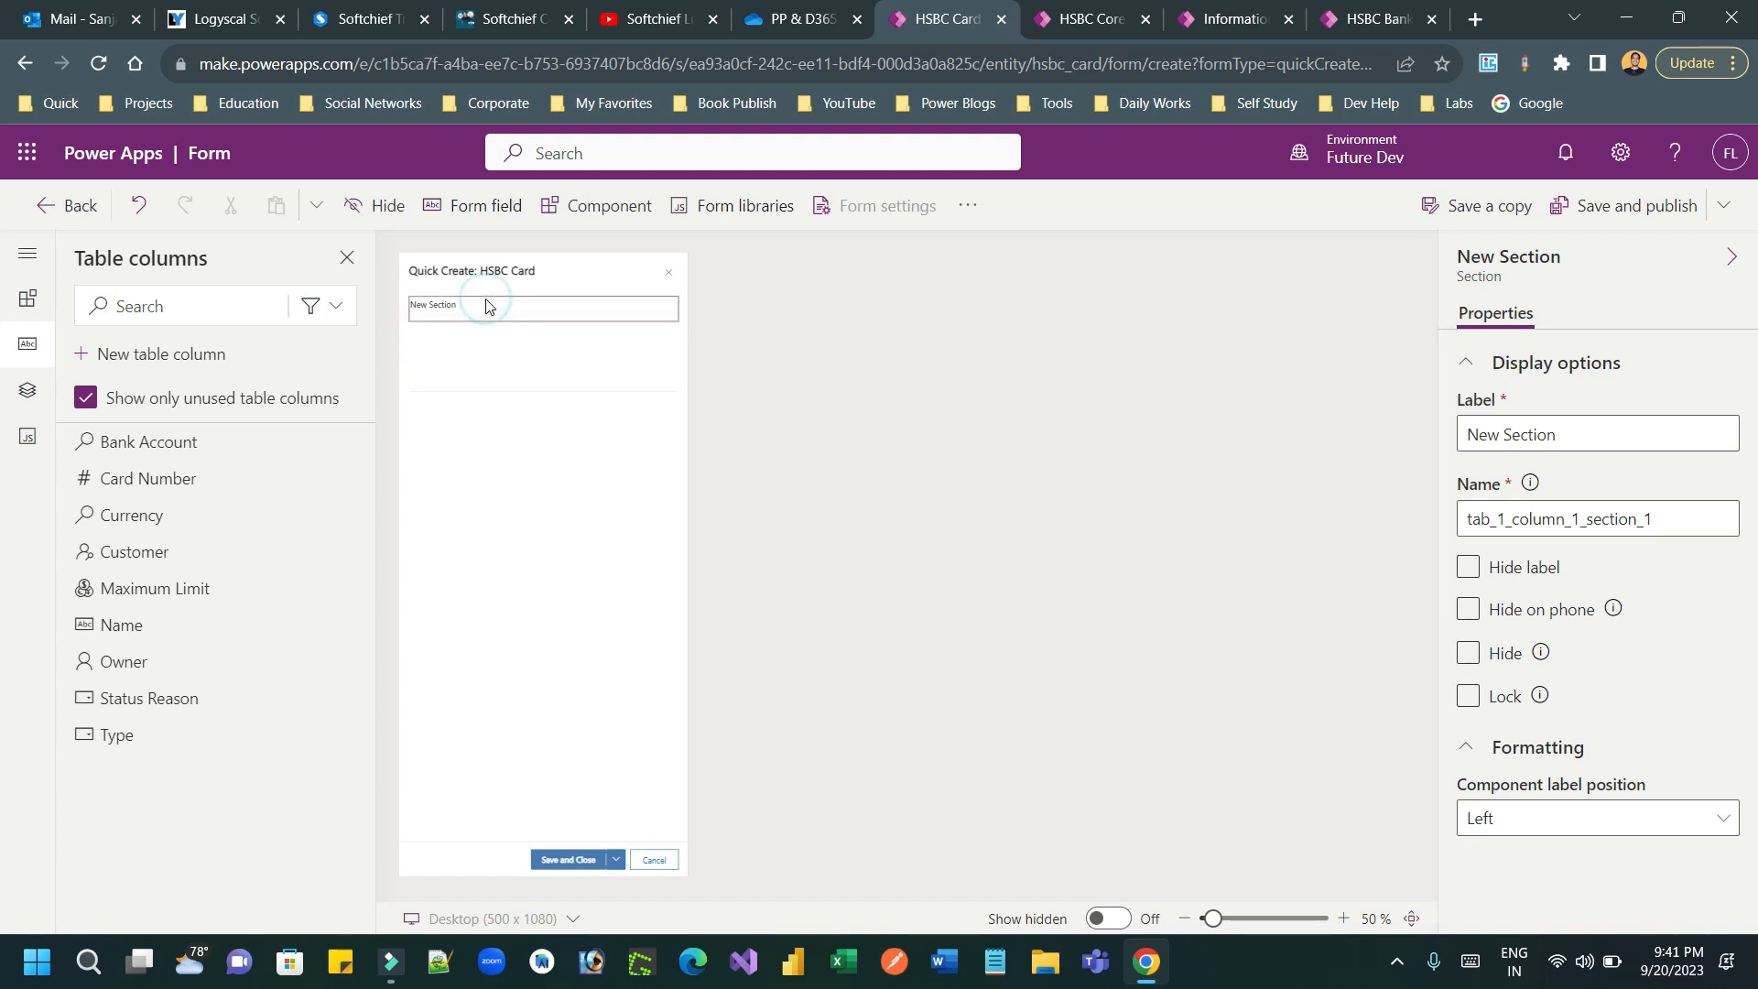
{"action": "left_click", "coordinate": [315, 307]}
{"action": "left_click", "coordinate": [265, 426]}
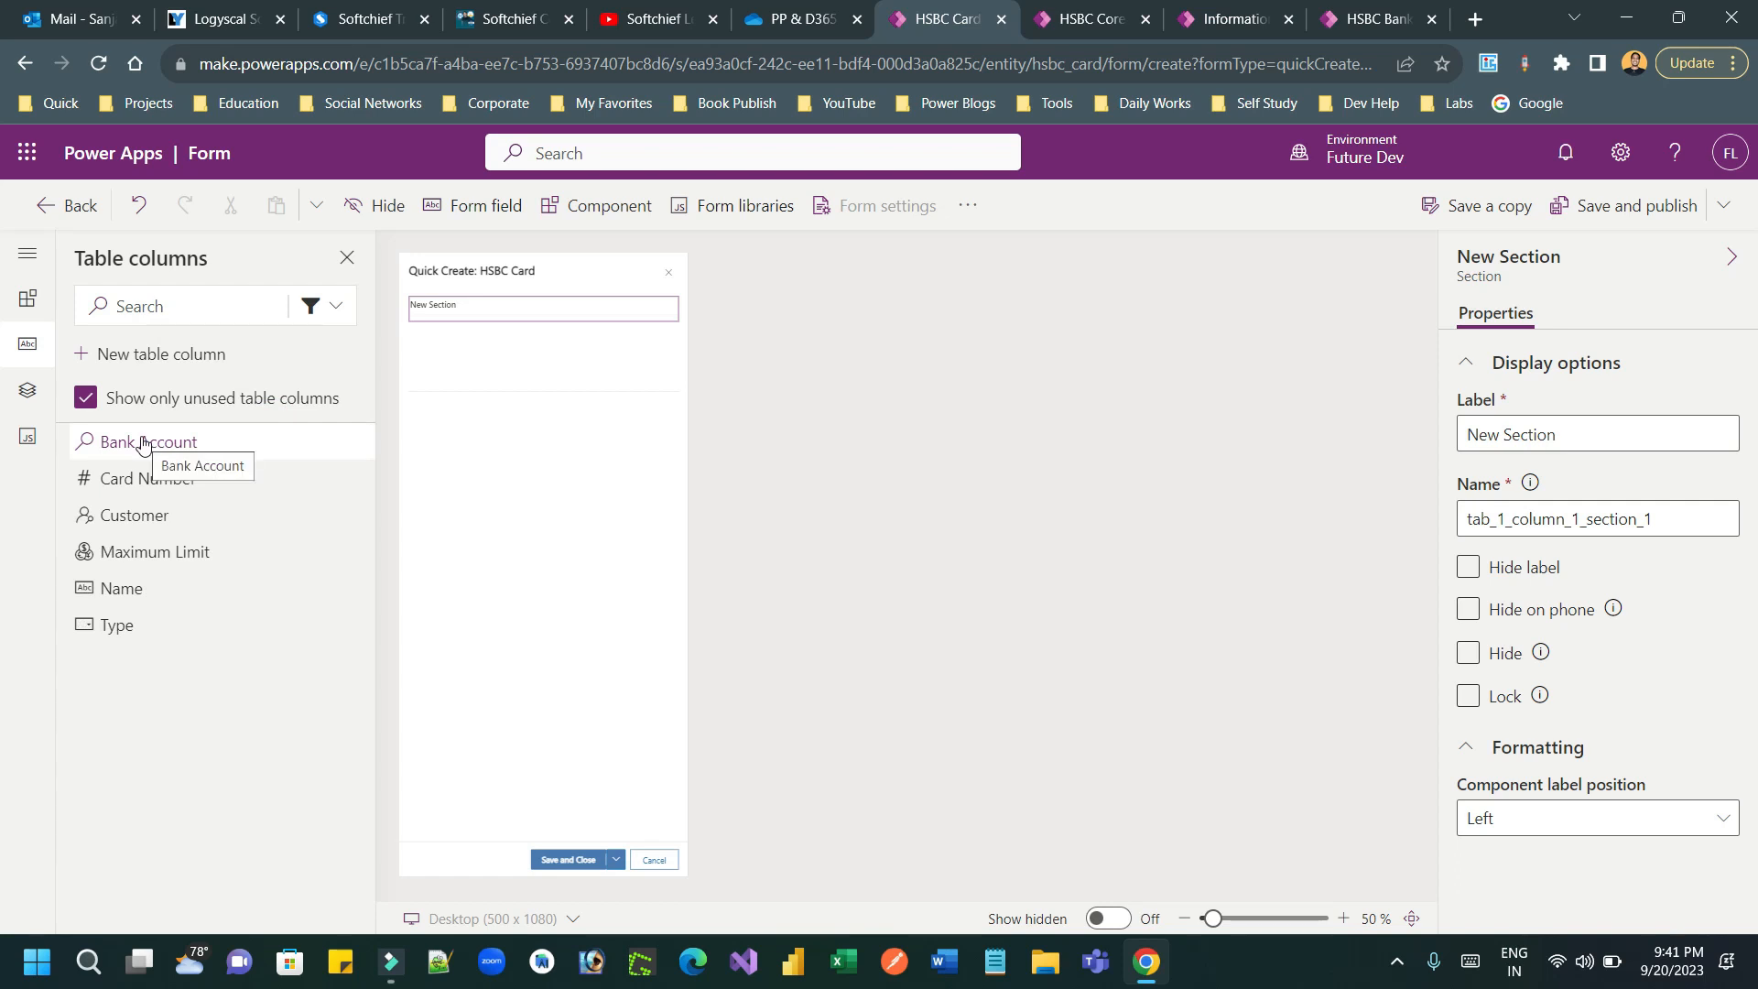
{"action": "left_click", "coordinate": [142, 443]}
{"action": "mouse_move", "coordinate": [215, 447]}
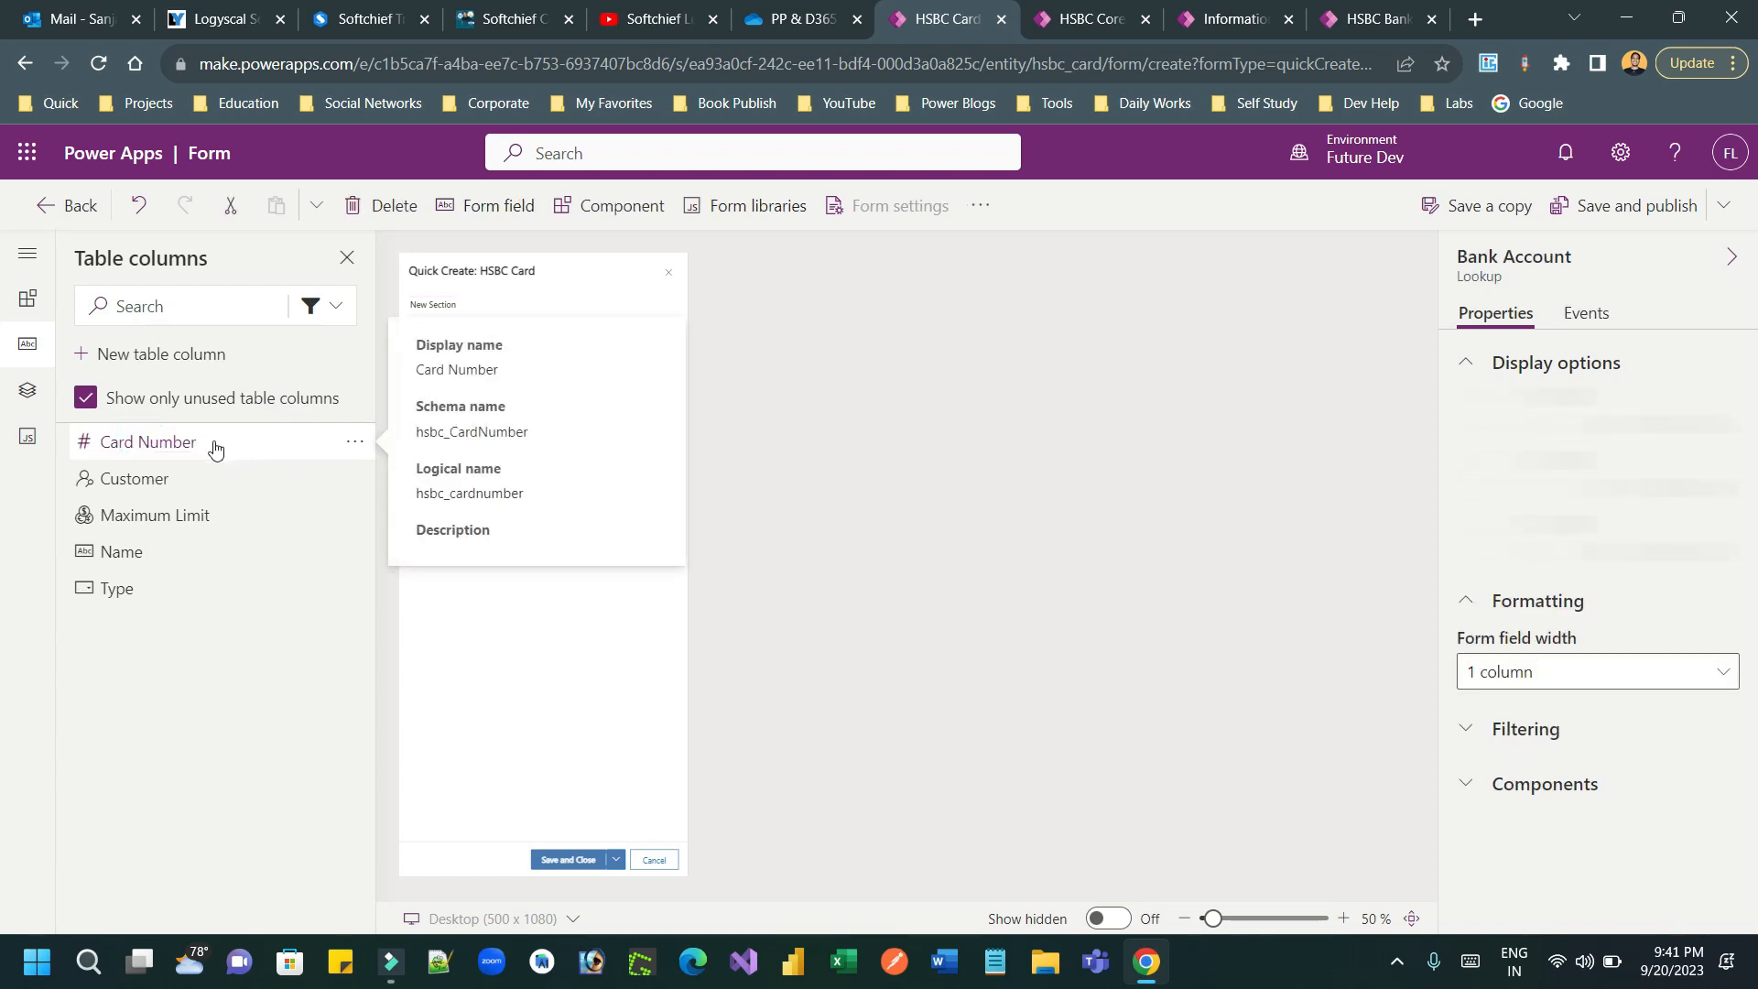
{"action": "left_click", "coordinate": [150, 484]}
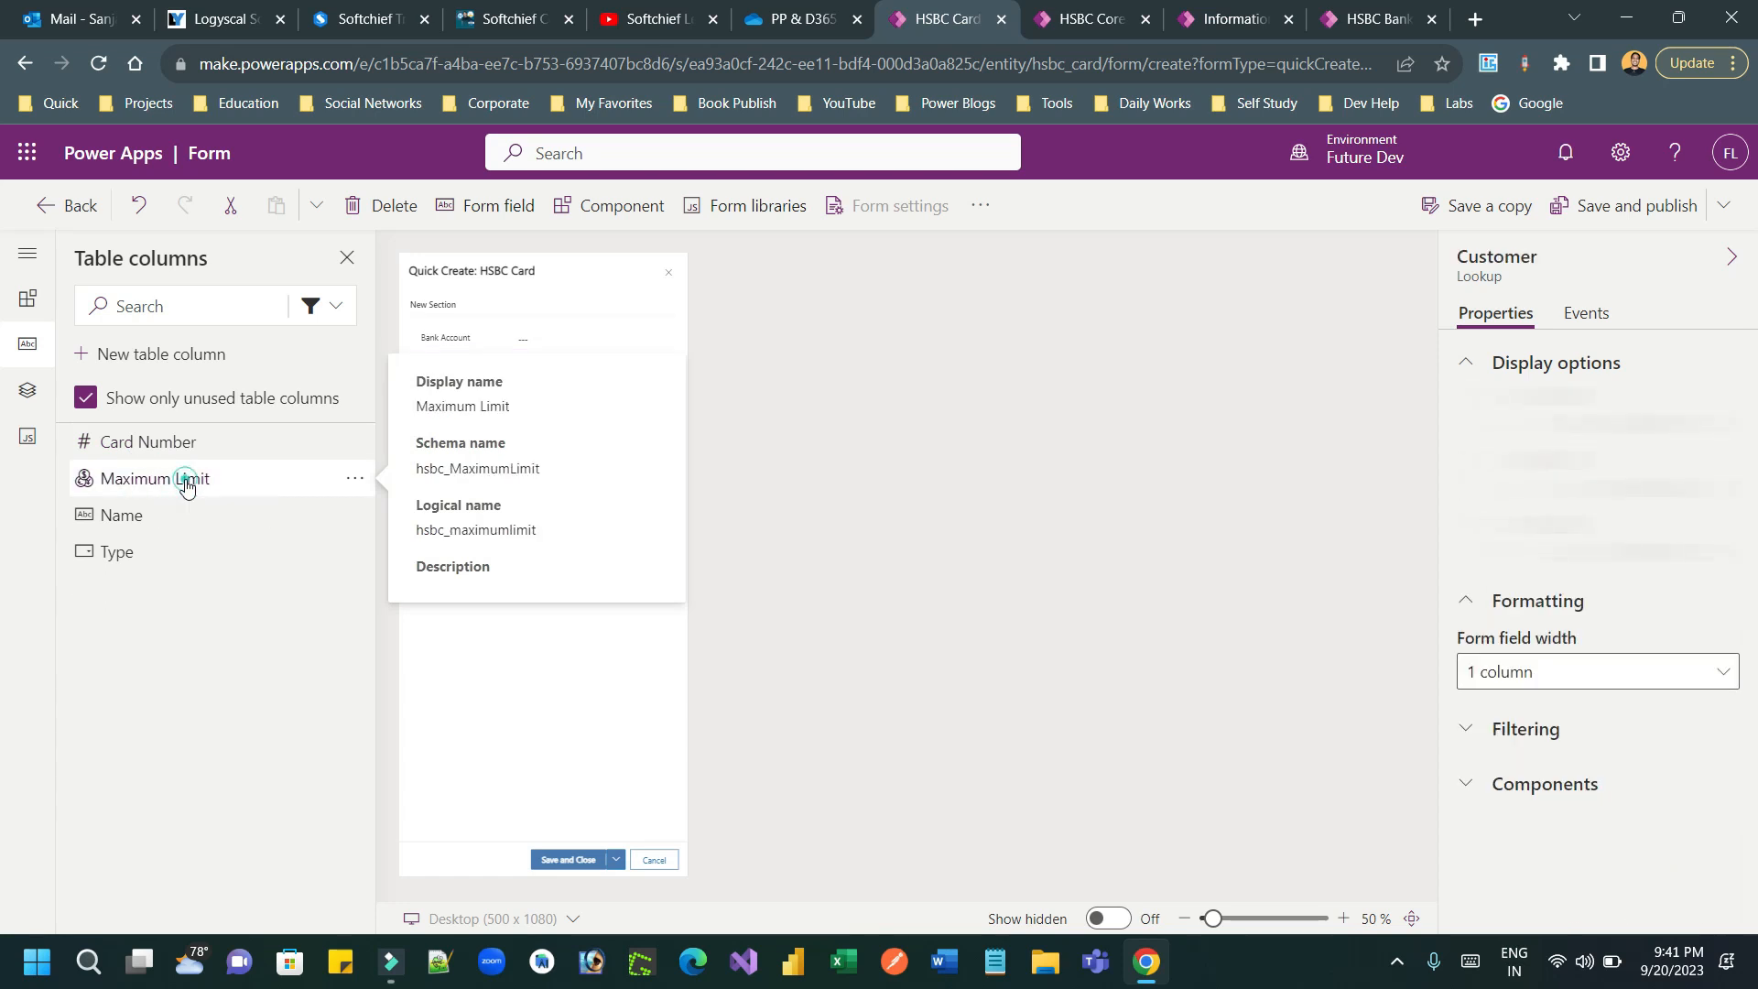
{"action": "left_click", "coordinate": [184, 484]}
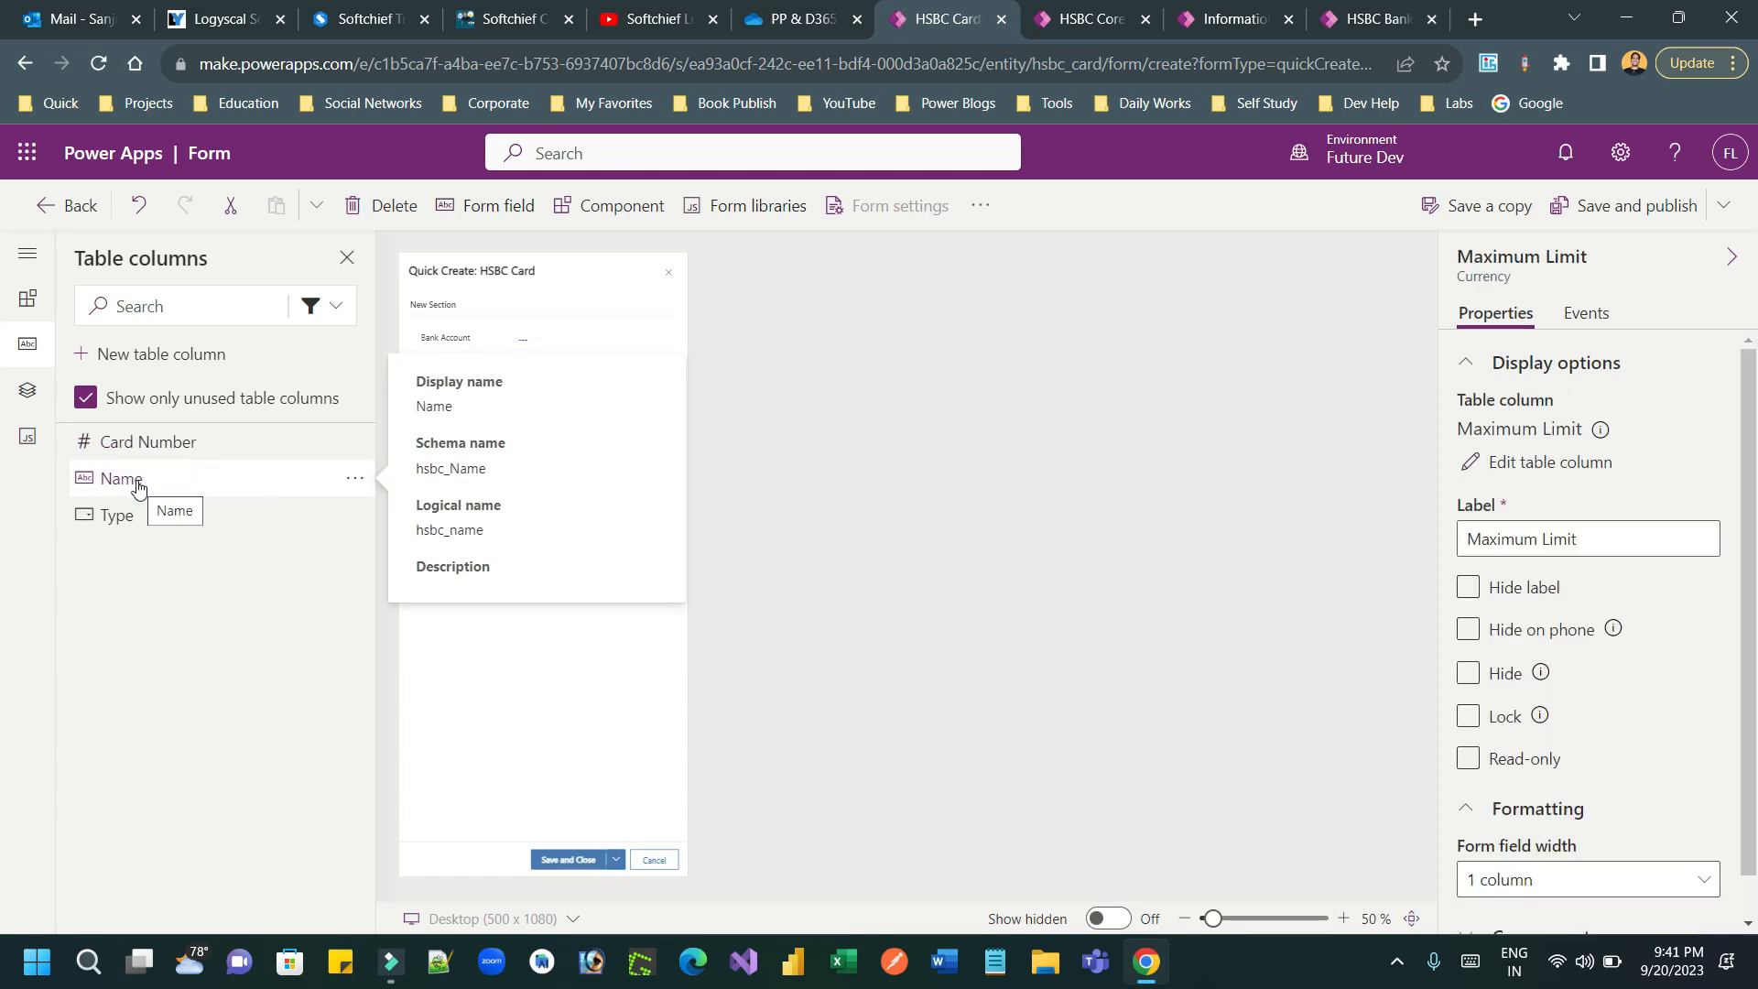
{"action": "left_click", "coordinate": [137, 482]}
{"action": "left_click", "coordinate": [154, 482]}
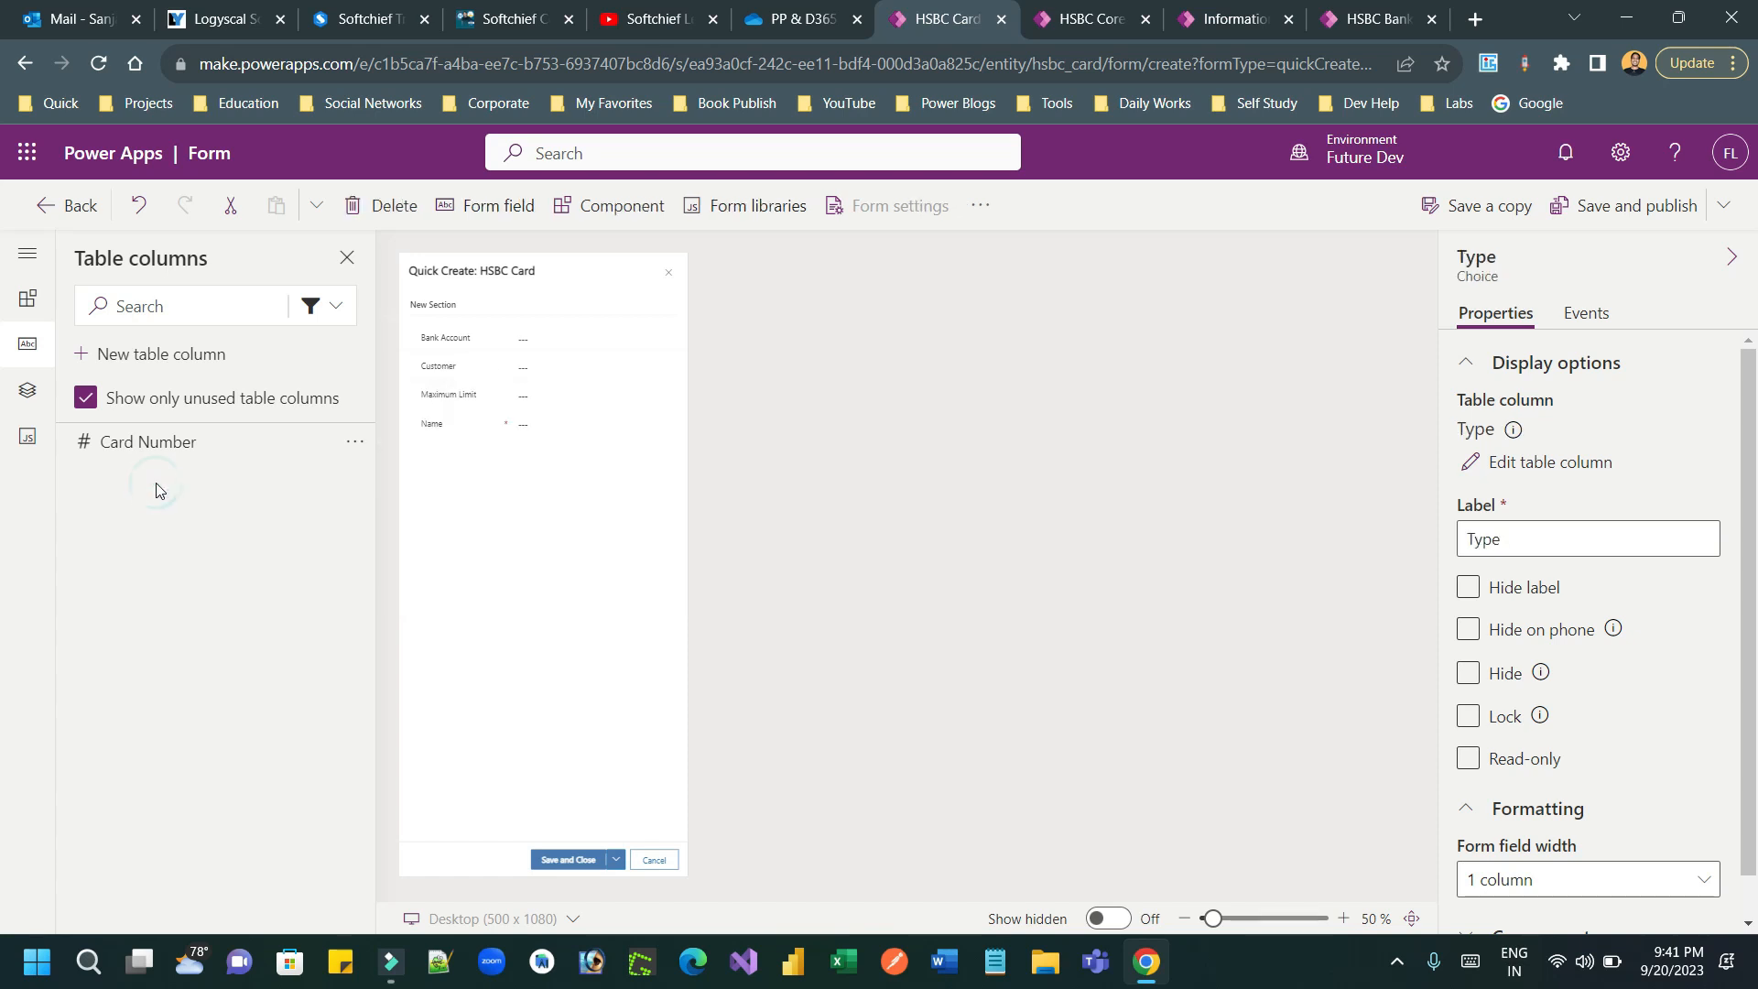
Step: Hide the first section's label, then save and publish the quick create form
{"action": "left_click", "coordinate": [437, 313]}
{"action": "left_click", "coordinate": [1471, 573]}
{"action": "left_click", "coordinate": [1470, 572]}
{"action": "left_click_drag", "start_coordinate": [1213, 918], "coordinate": [1232, 919]}
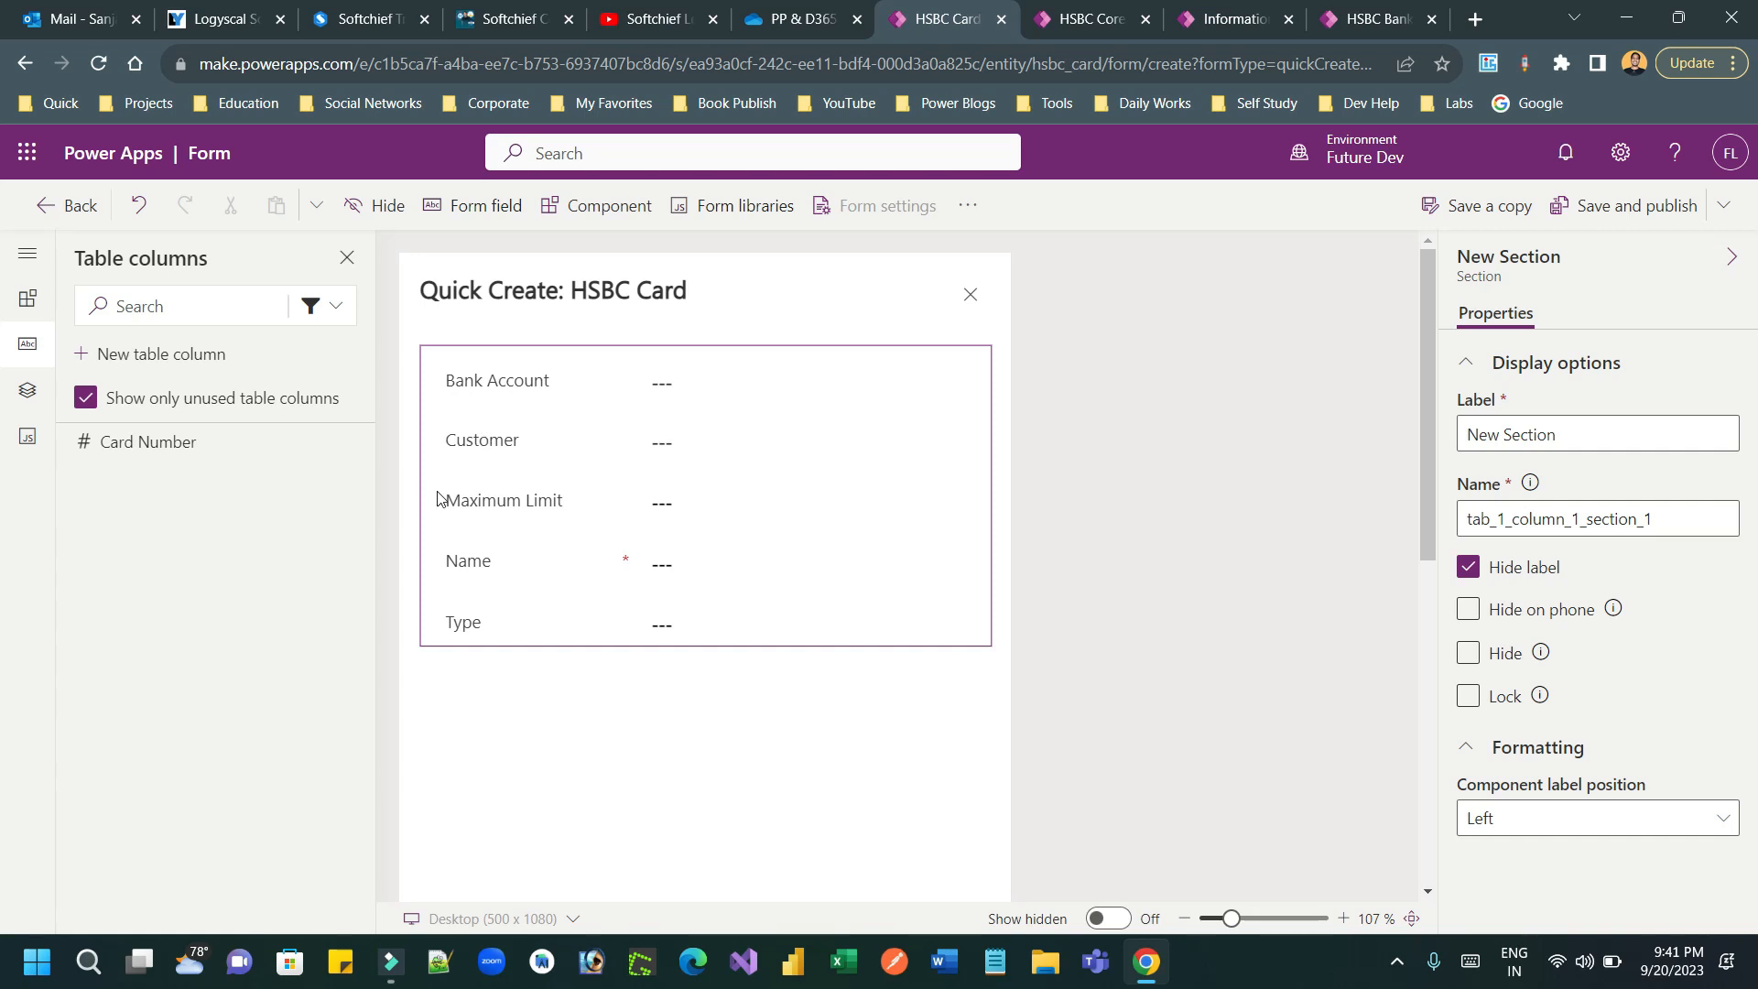
{"action": "left_click", "coordinate": [1630, 216]}
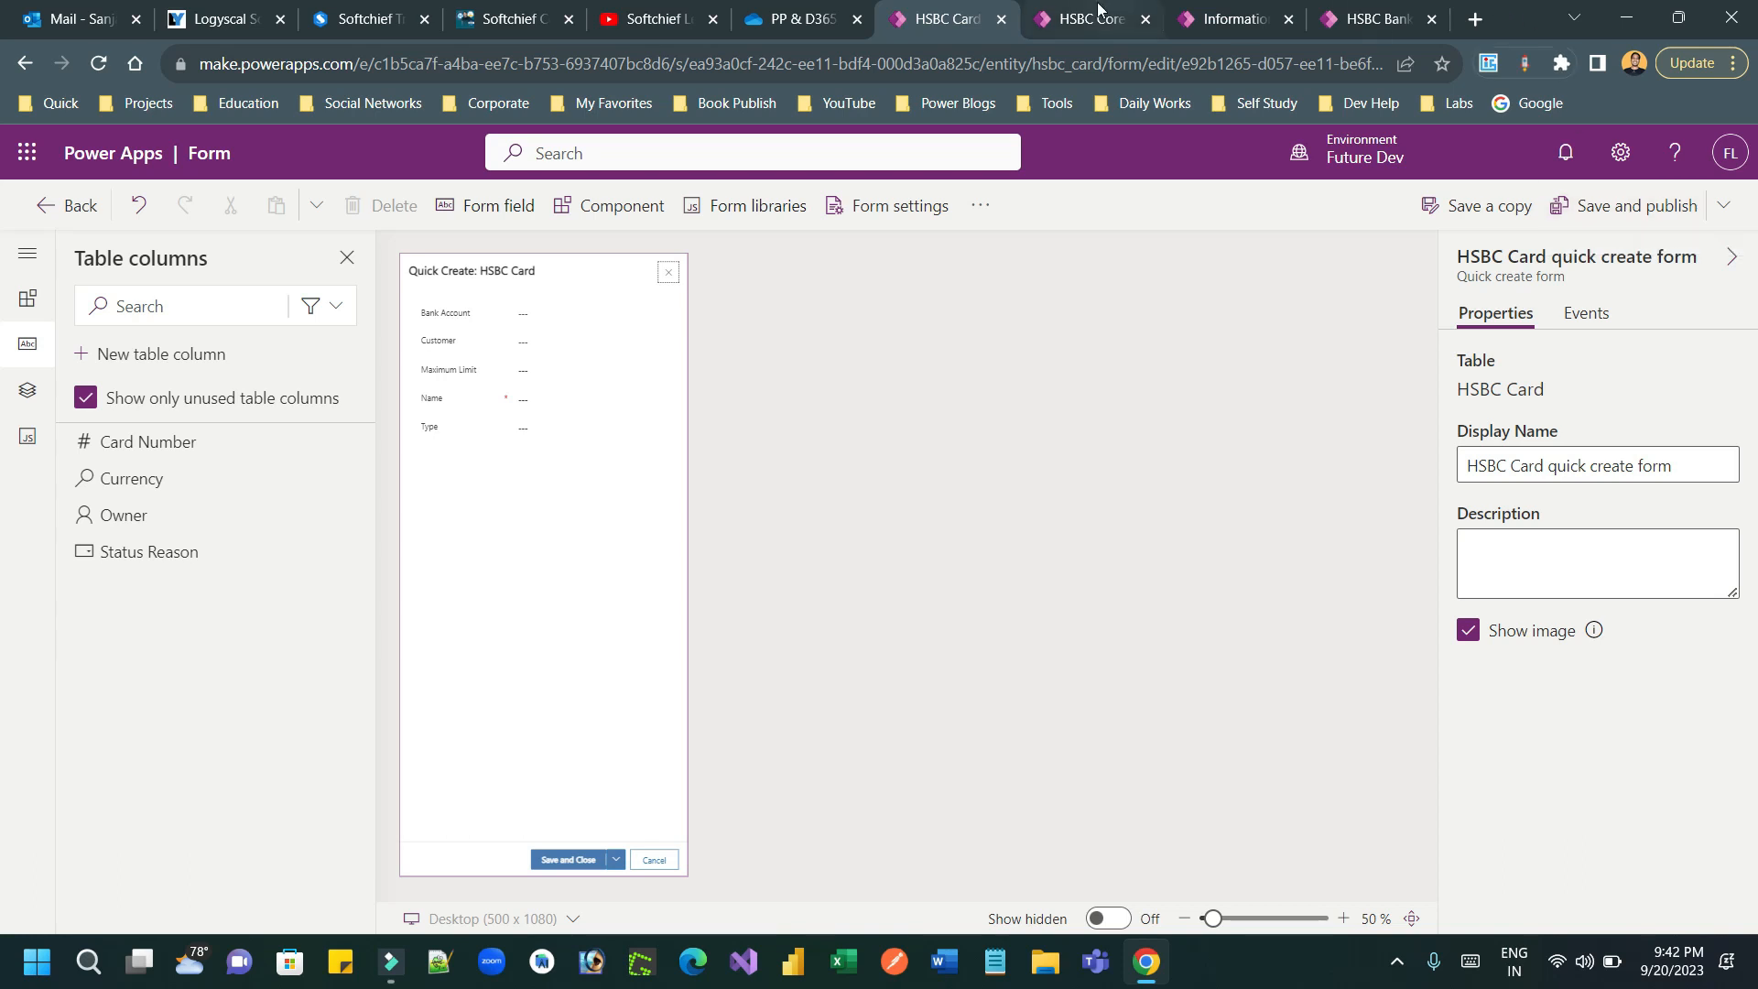
Step: Switch to the bank account record, check the quick create form for a new HSBC card, and close it
{"action": "left_click", "coordinate": [1375, 22]}
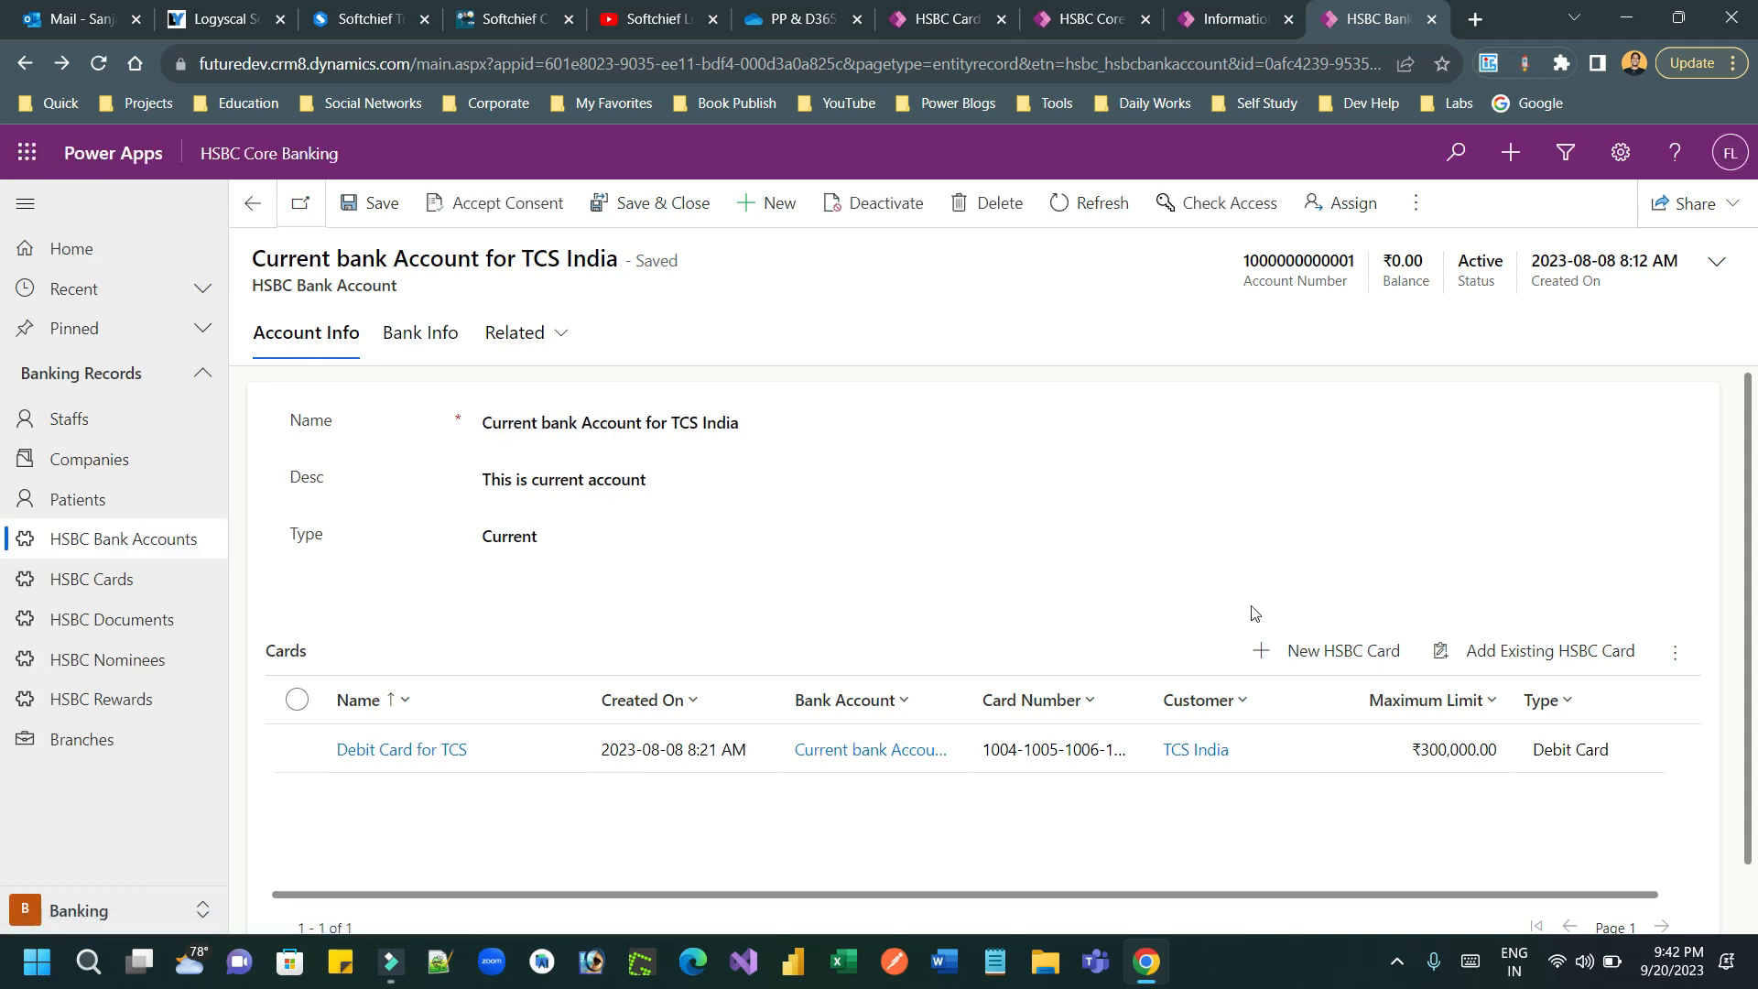
{"action": "left_click", "coordinate": [1339, 655]}
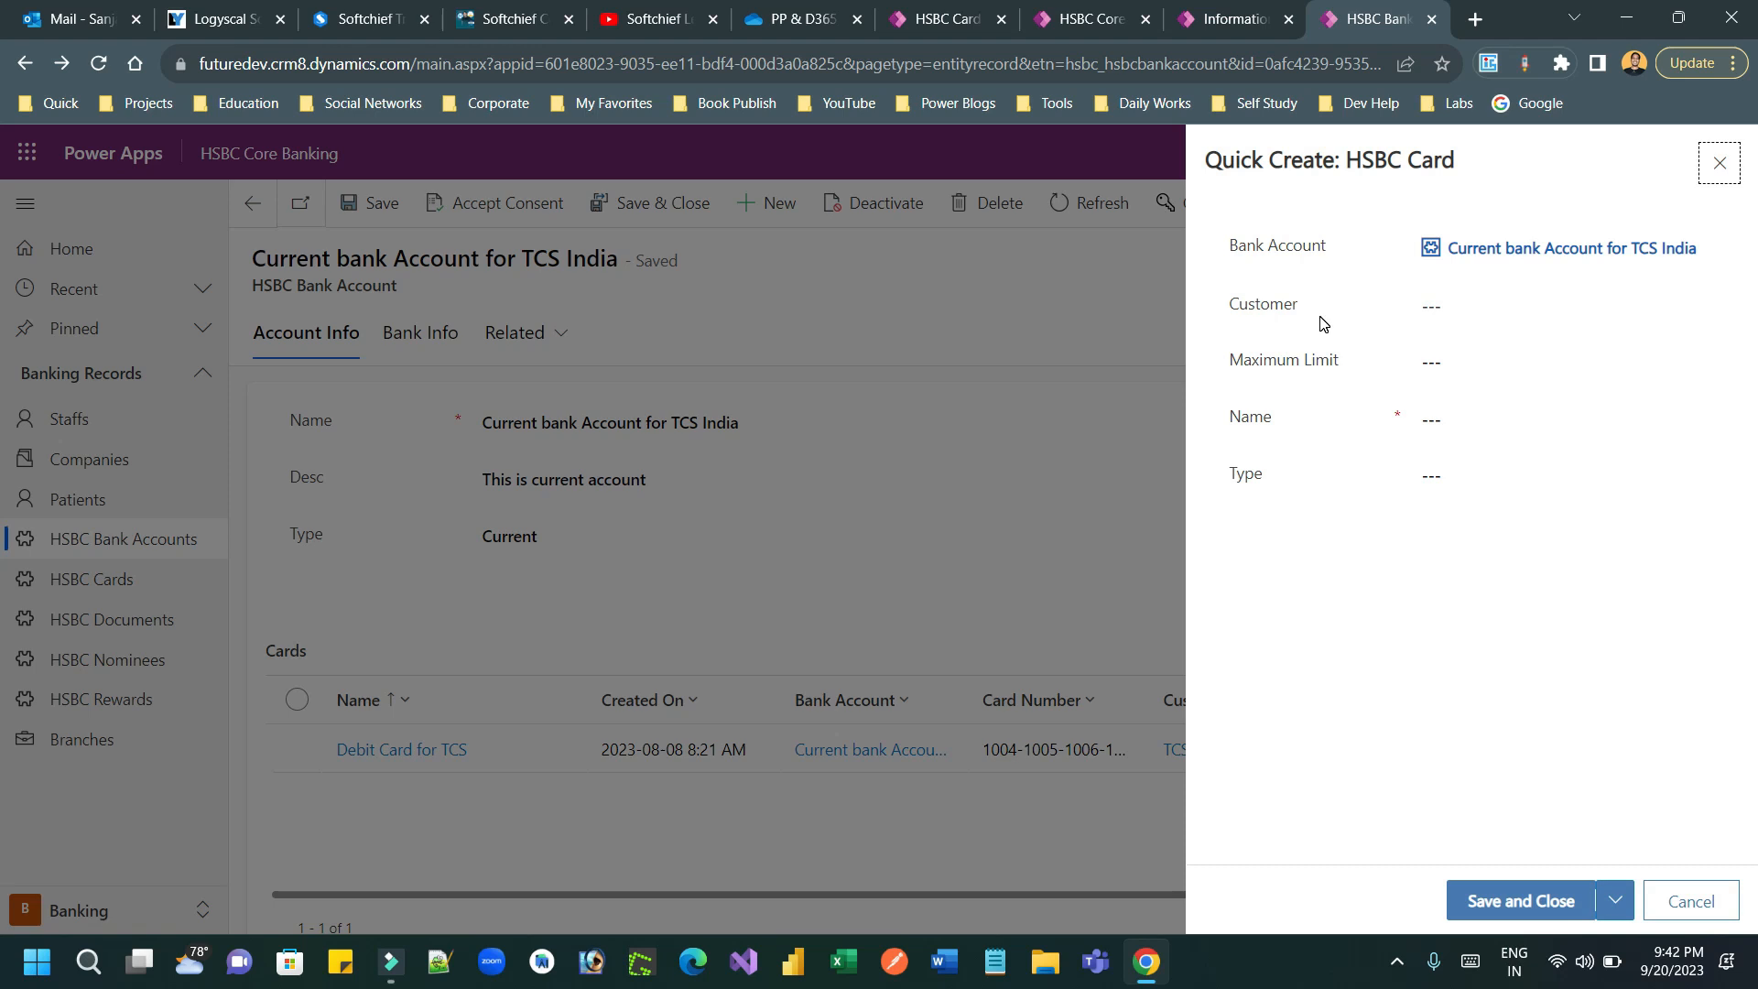
{"action": "left_click", "coordinate": [1719, 164]}
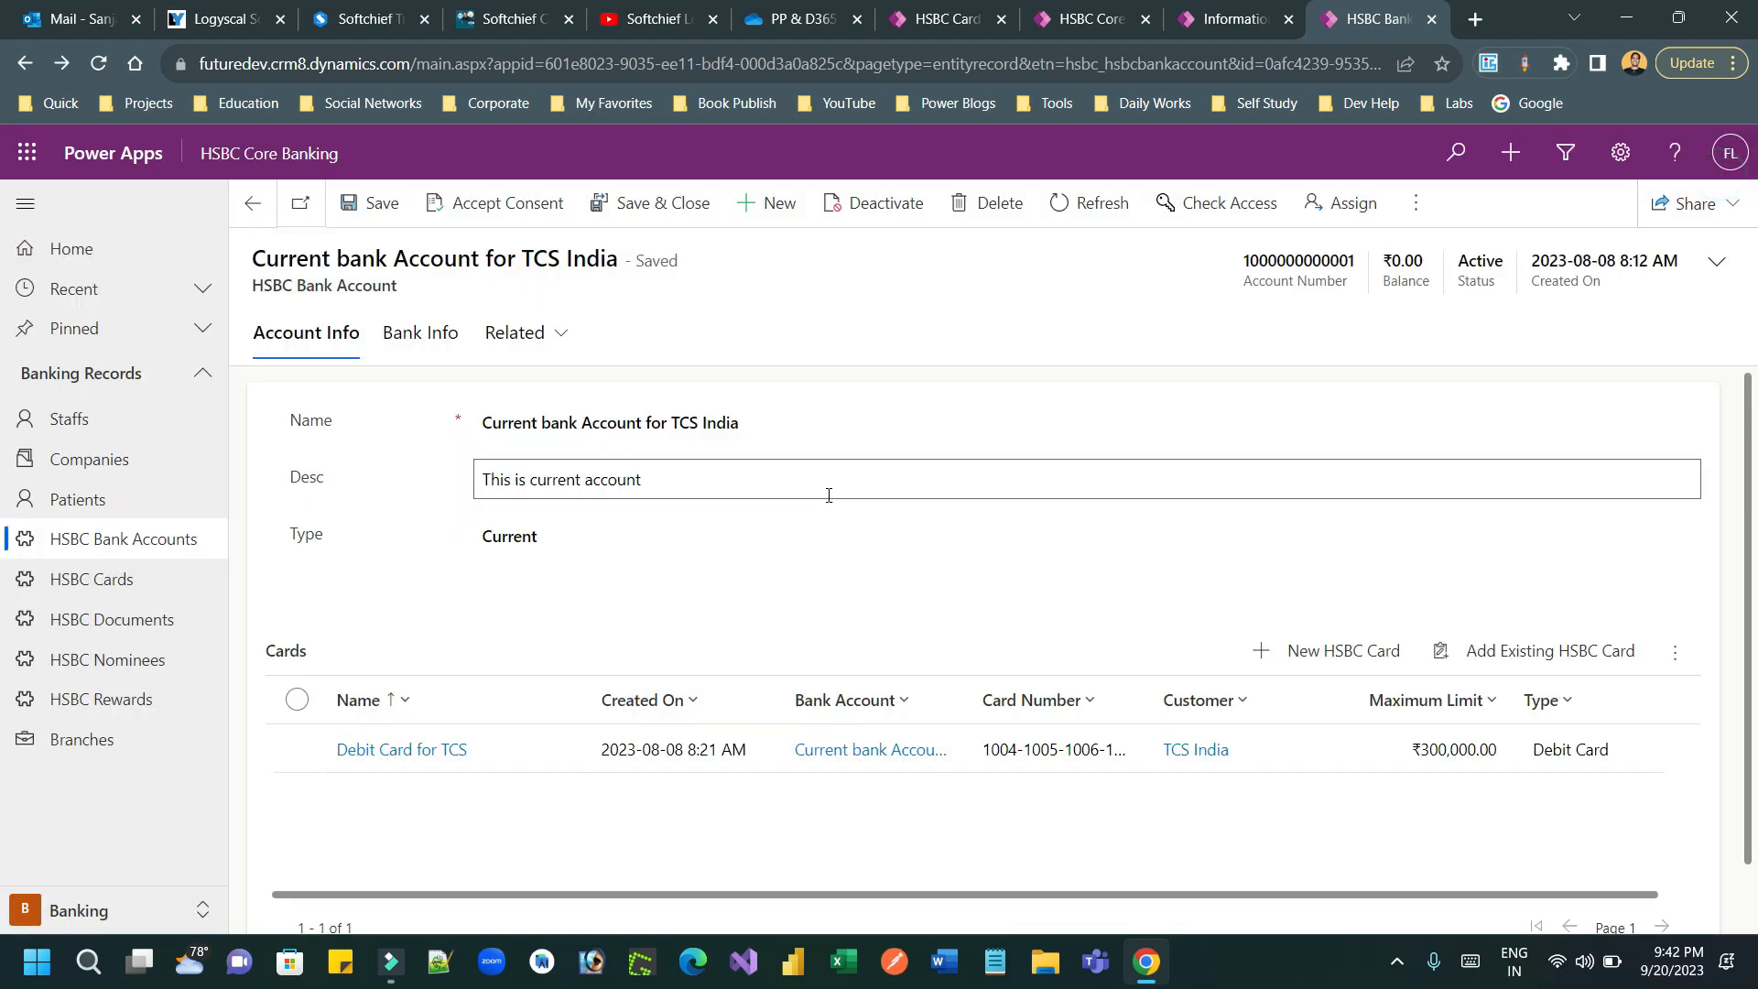
Step: Compare the customer in the account's Bank Info with the Customer field of a new card's quick create form, discarding the form
{"action": "left_click", "coordinate": [410, 340]}
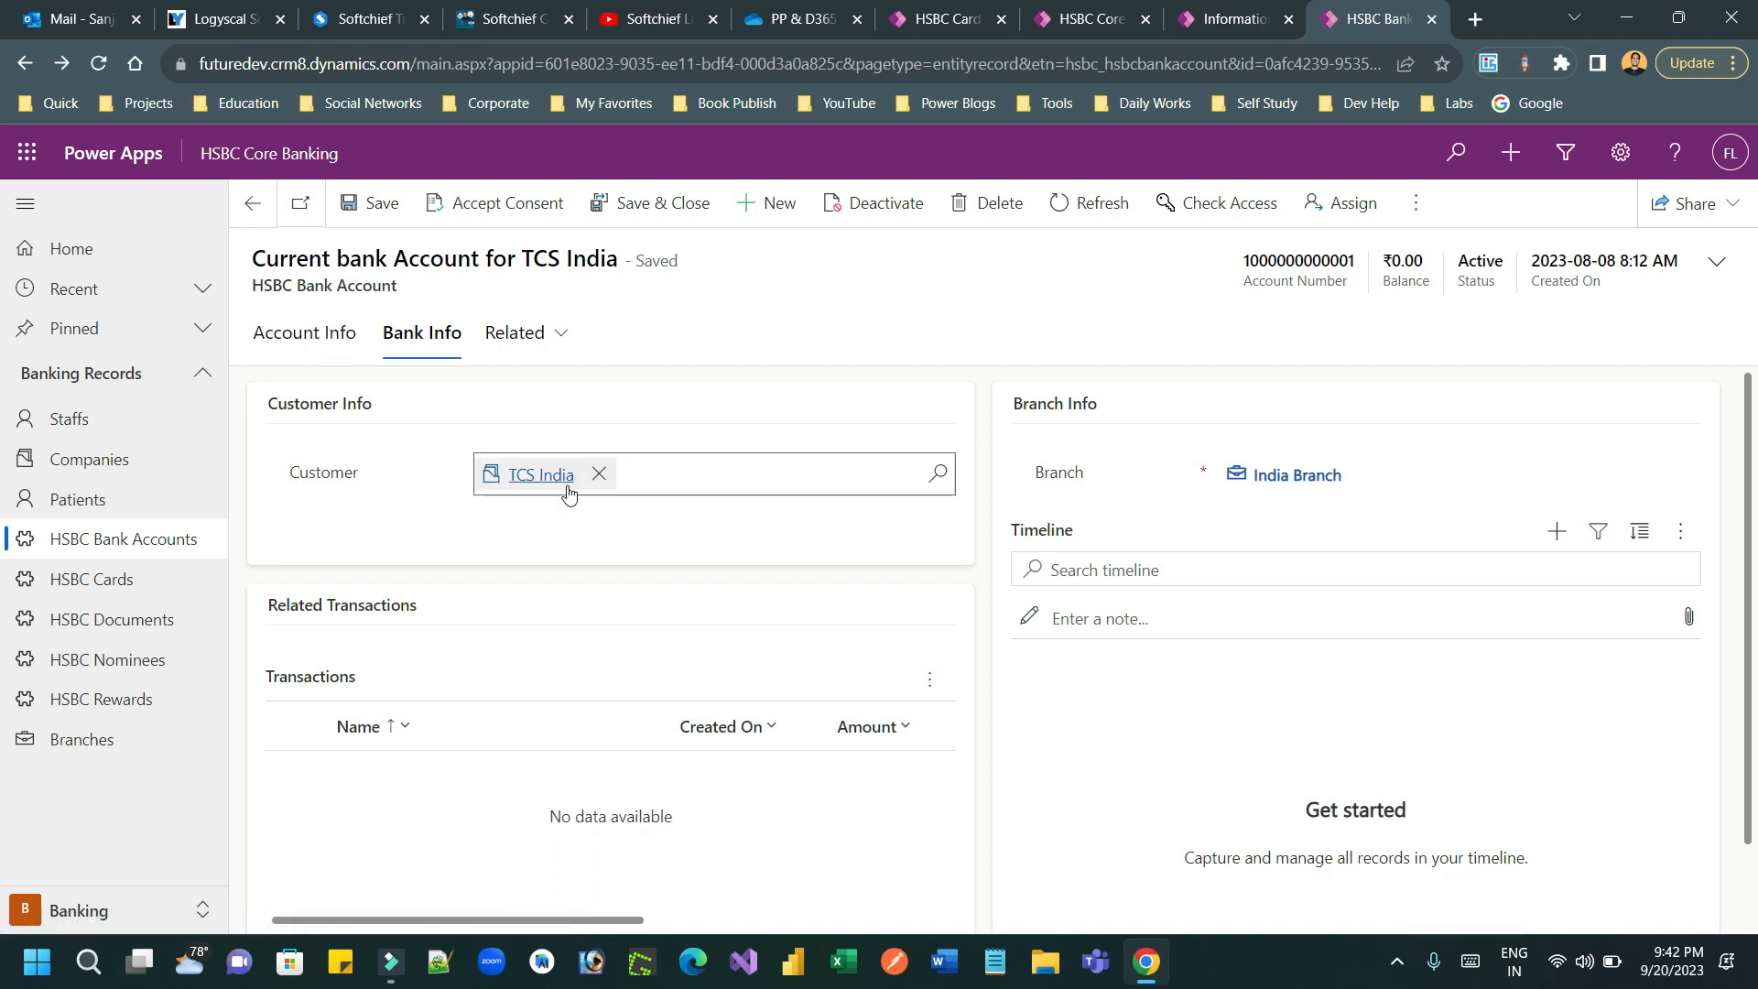
{"action": "left_click", "coordinate": [280, 339]}
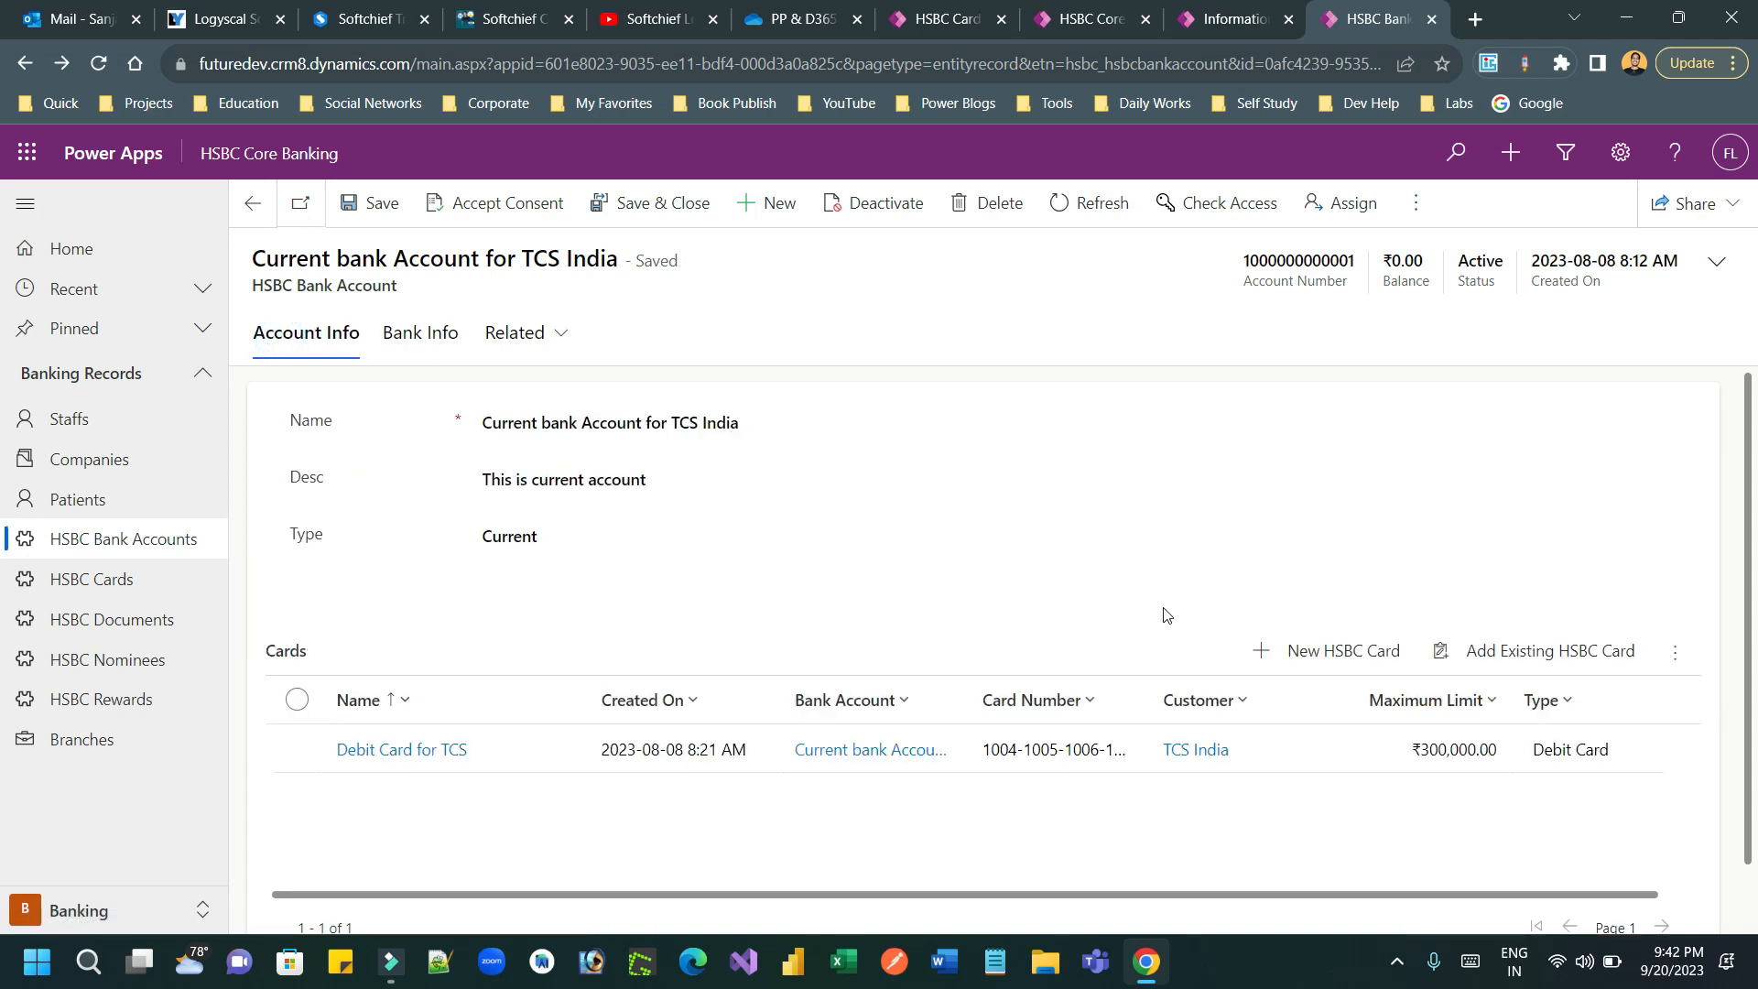
{"action": "left_click", "coordinate": [1356, 652]}
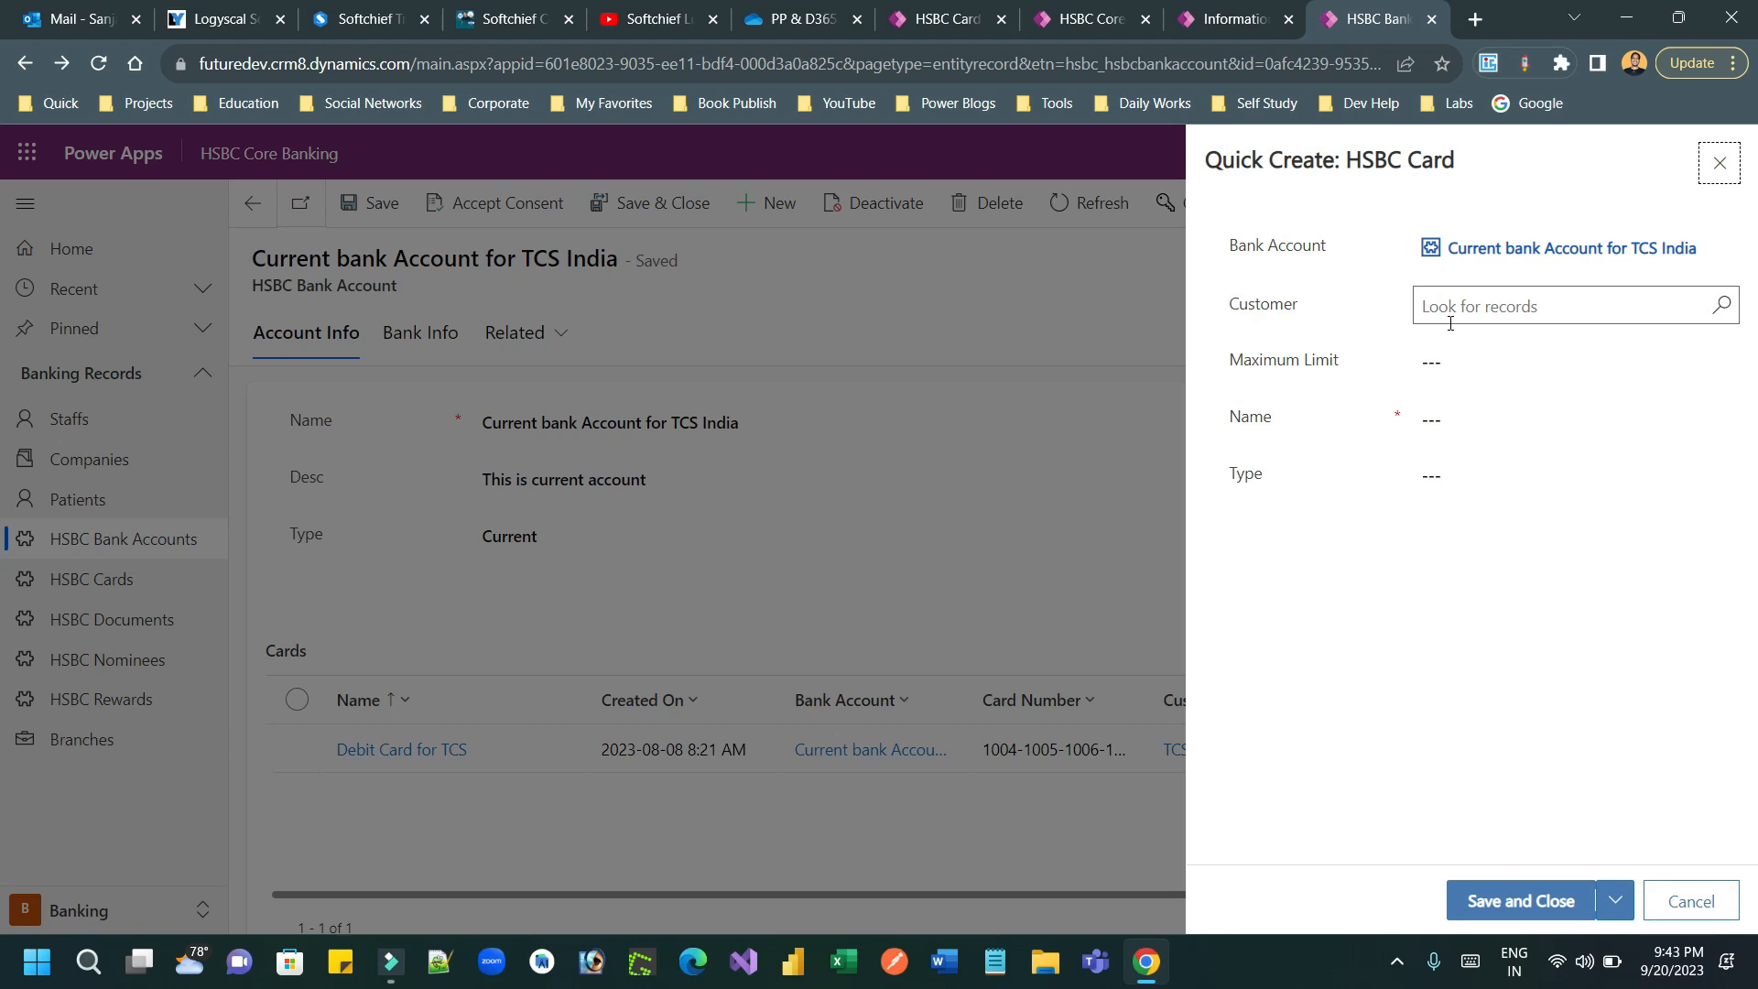
{"action": "left_click", "coordinate": [414, 357]}
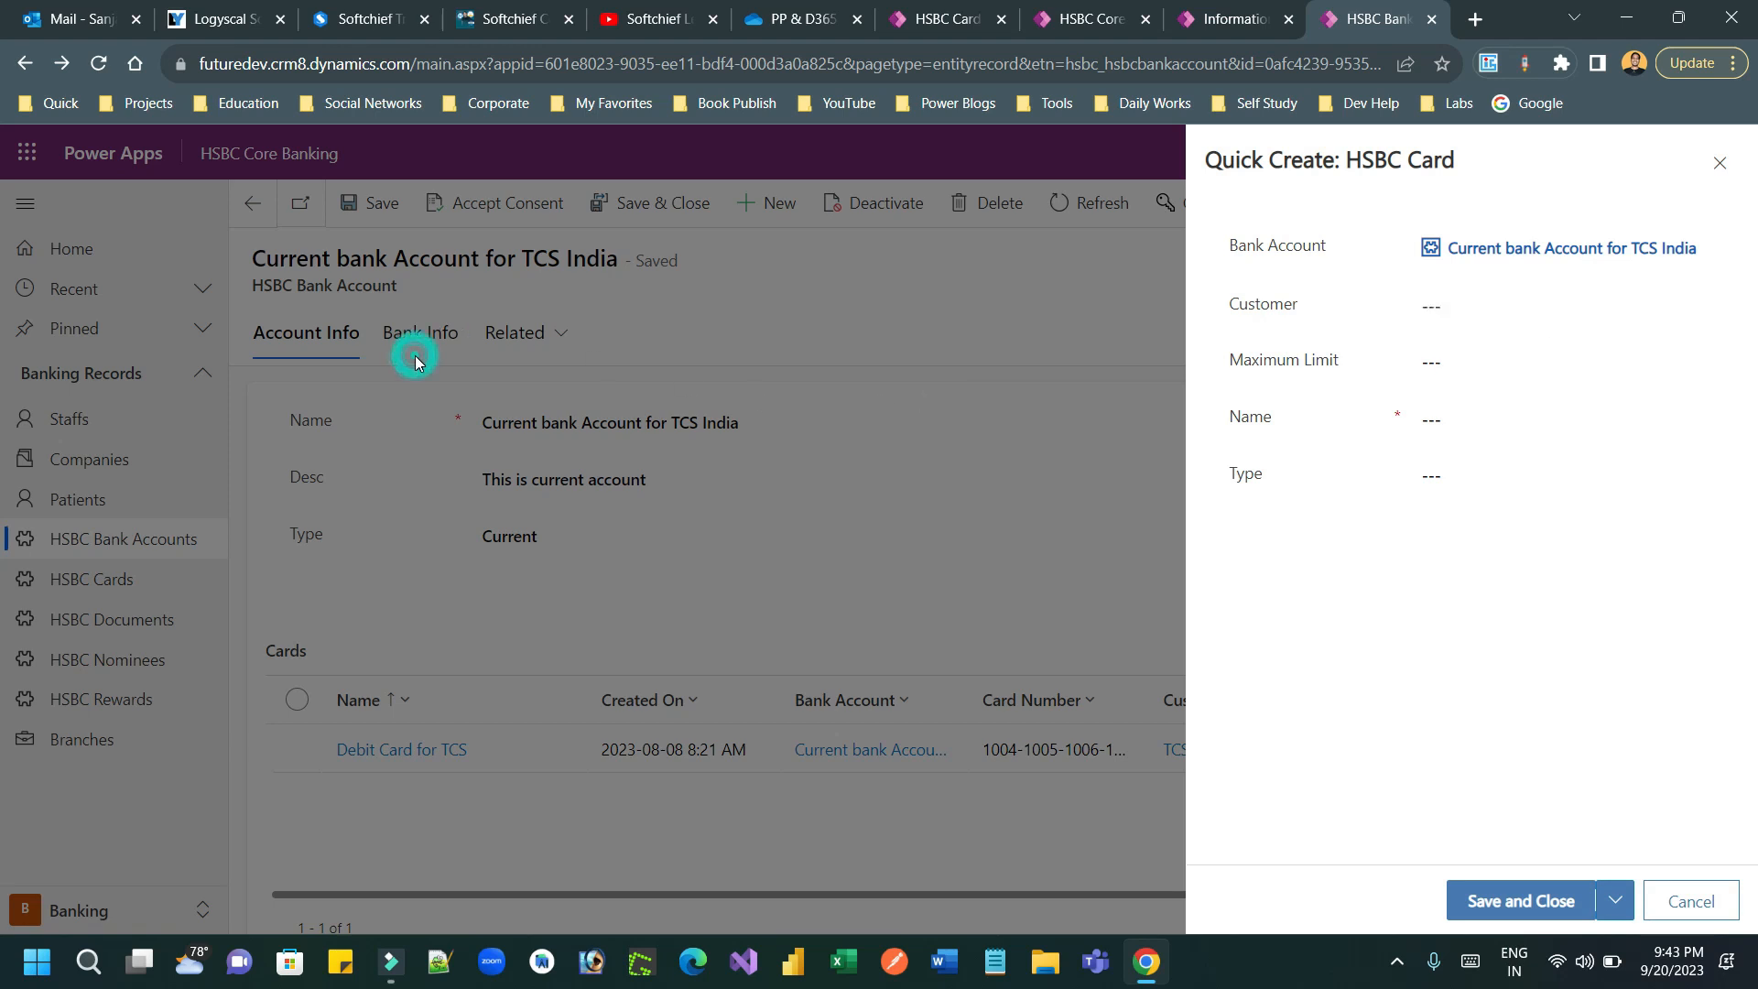
{"action": "left_click", "coordinate": [1720, 163]}
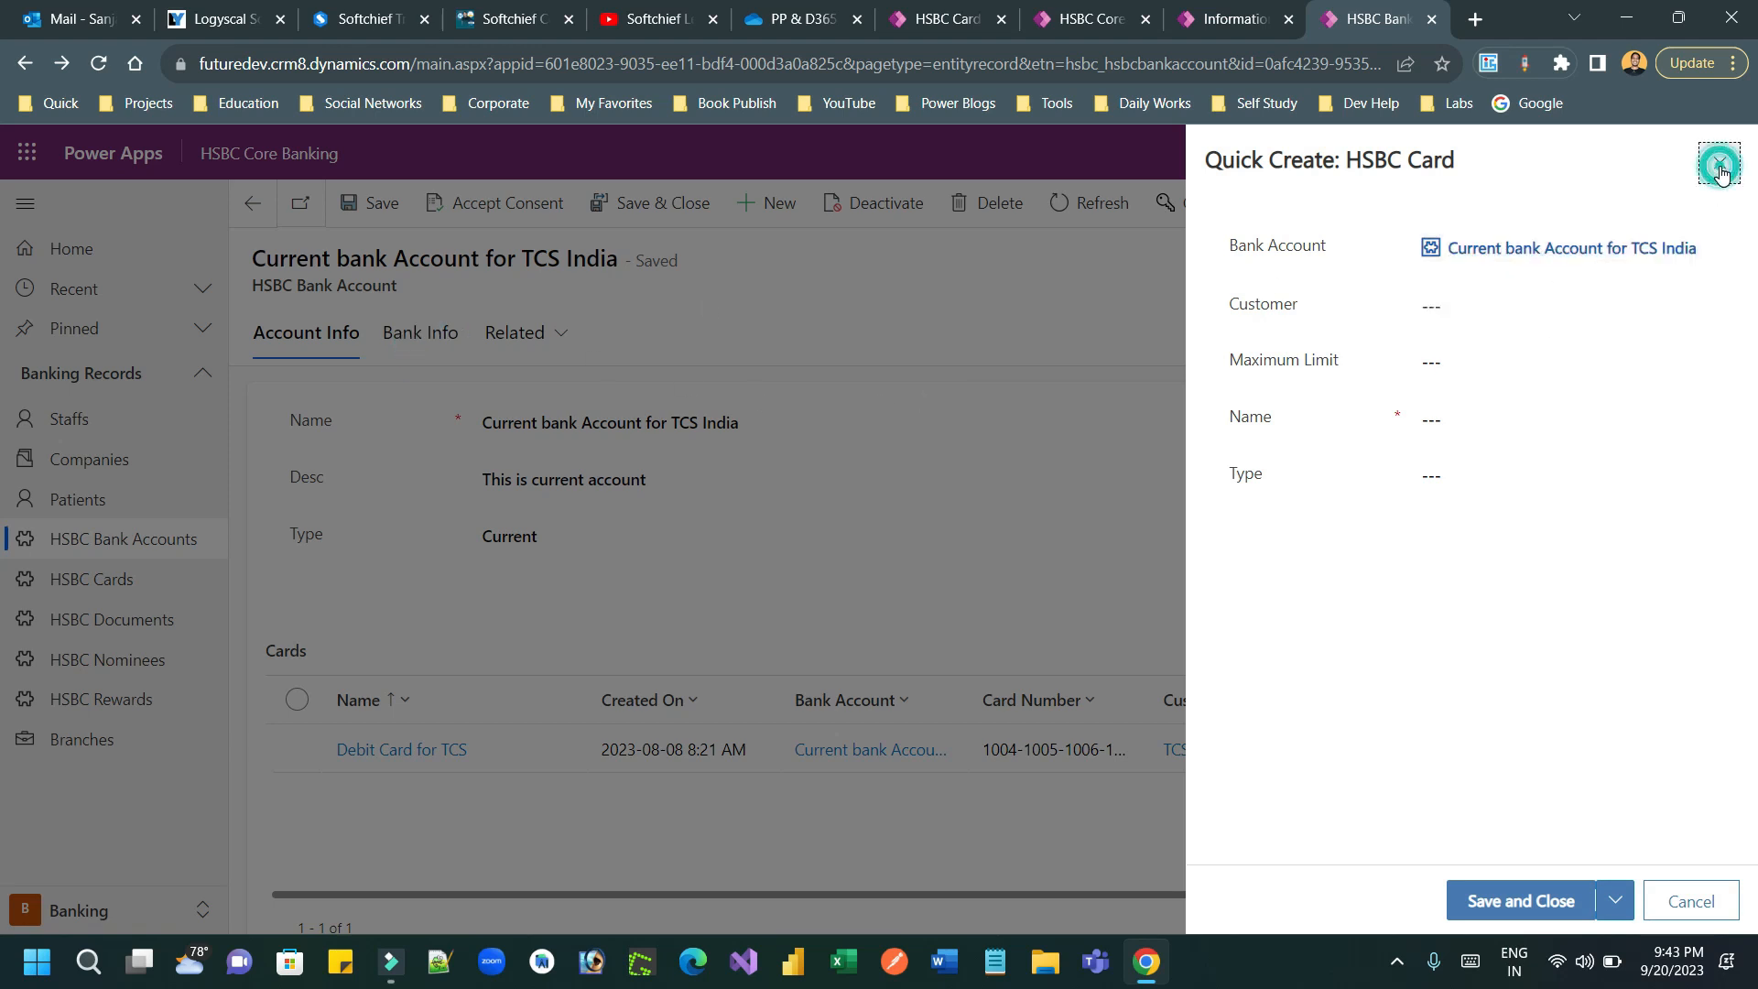
{"action": "left_click", "coordinate": [439, 324]}
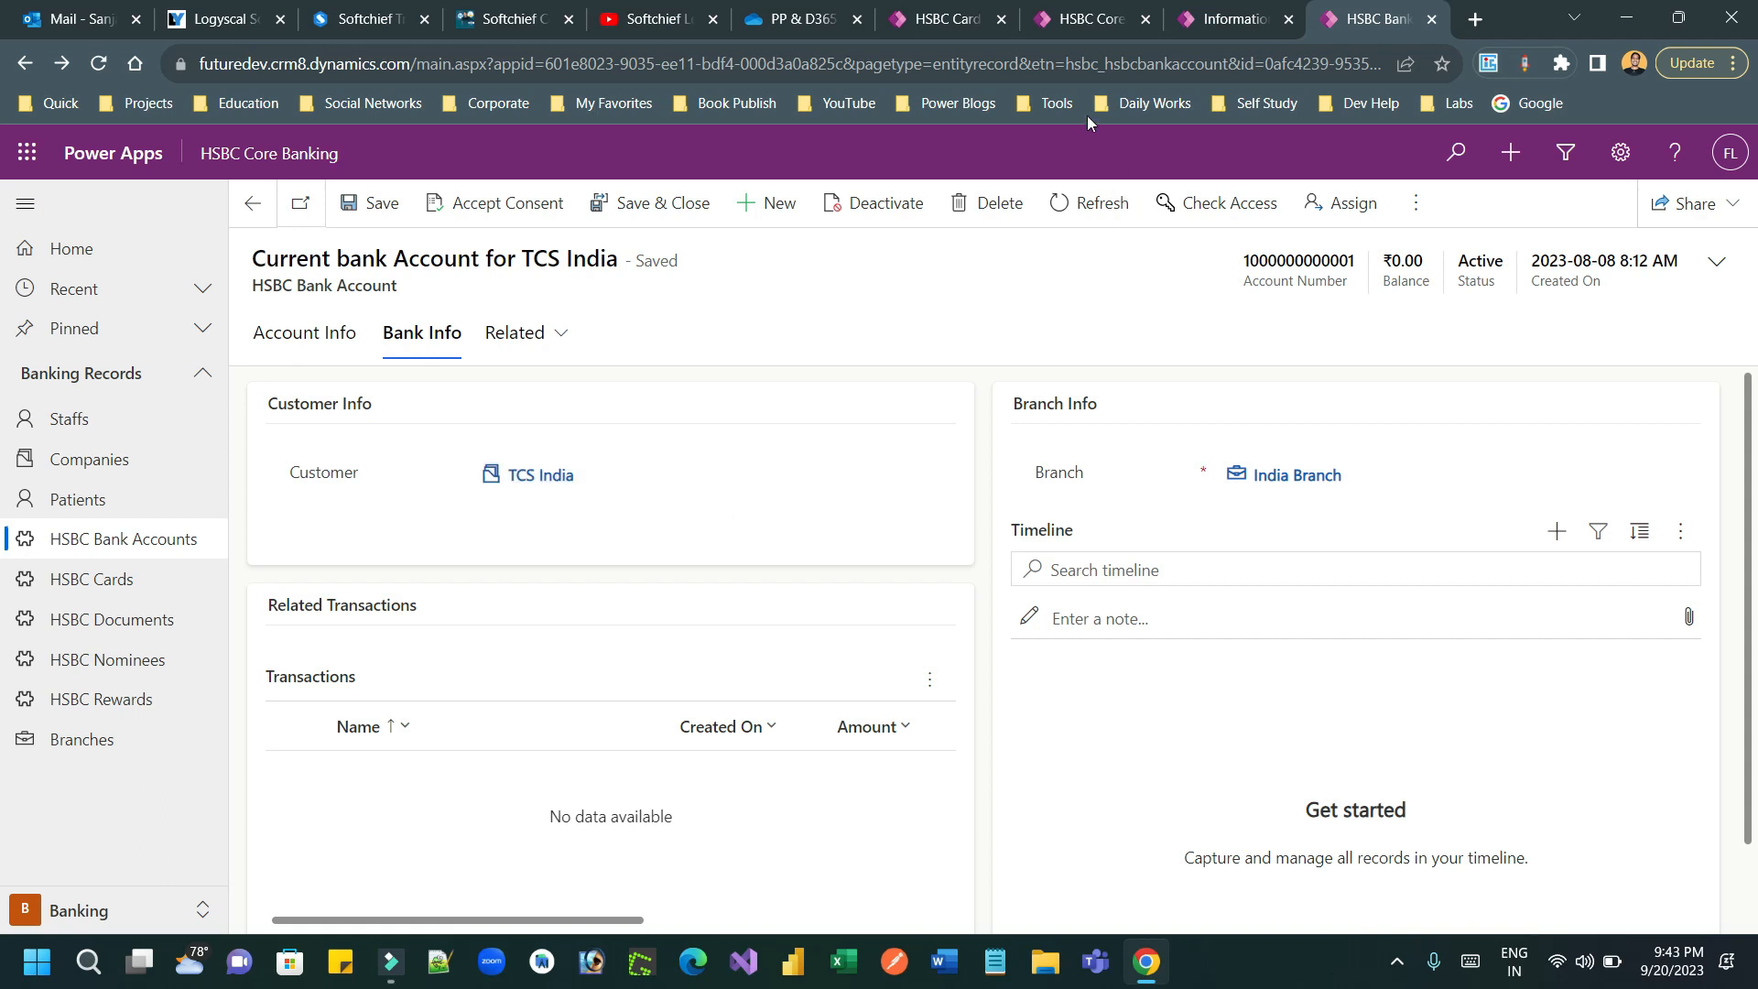
Step: Leave the HSBC Card quick create form editor and open the full HSBC Bank Automation solution in the classic editor
{"action": "left_click", "coordinate": [948, 22]}
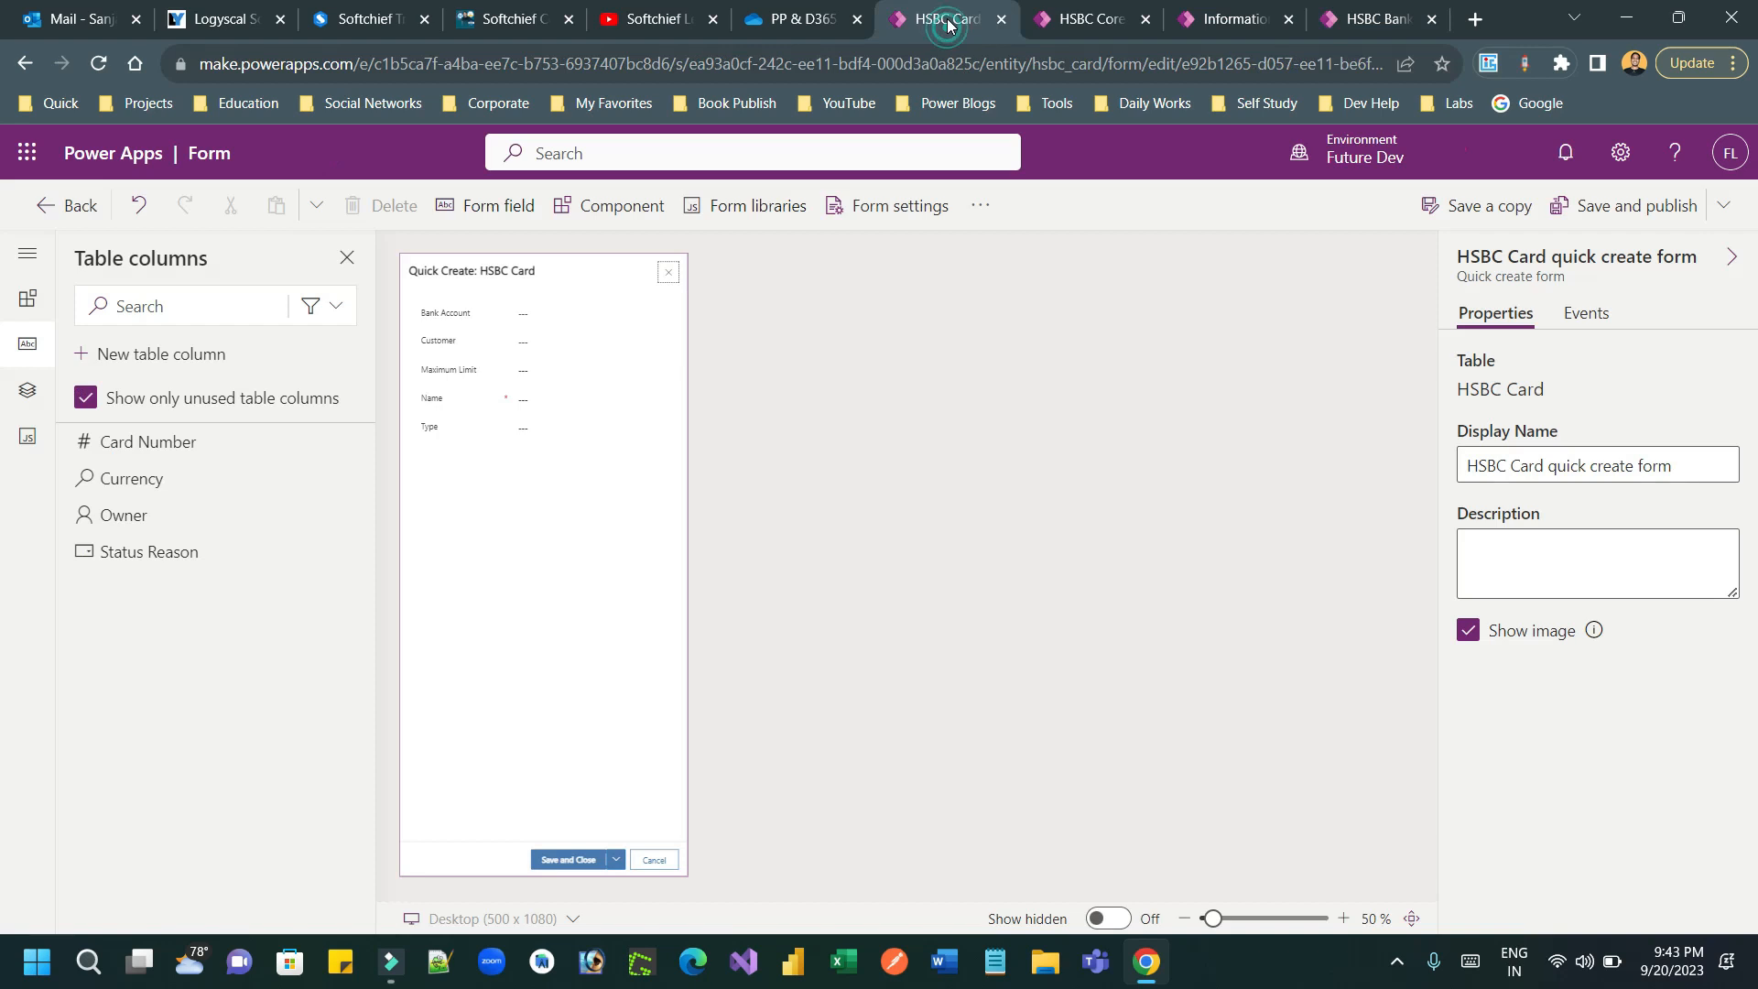
{"action": "left_click", "coordinate": [1097, 21]}
{"action": "left_click", "coordinate": [949, 20]}
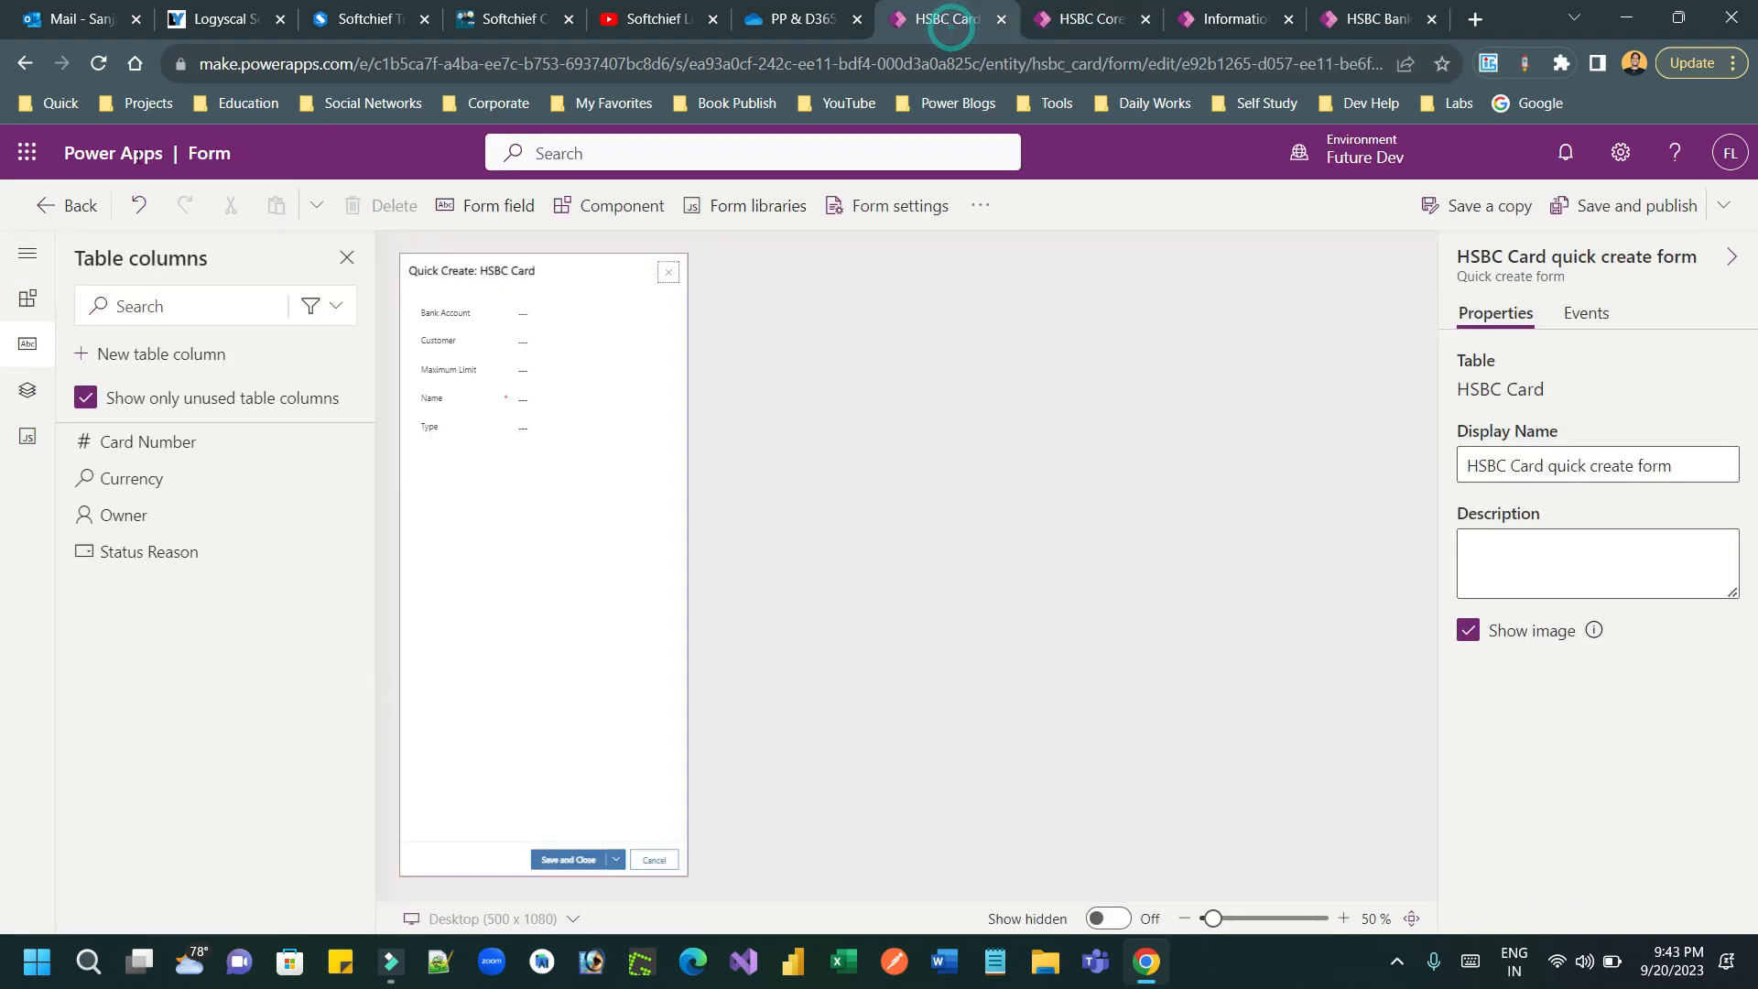
{"action": "left_click", "coordinate": [45, 201]}
{"action": "left_click", "coordinate": [921, 605]}
{"action": "left_click", "coordinate": [69, 203]}
{"action": "left_click", "coordinate": [989, 593]}
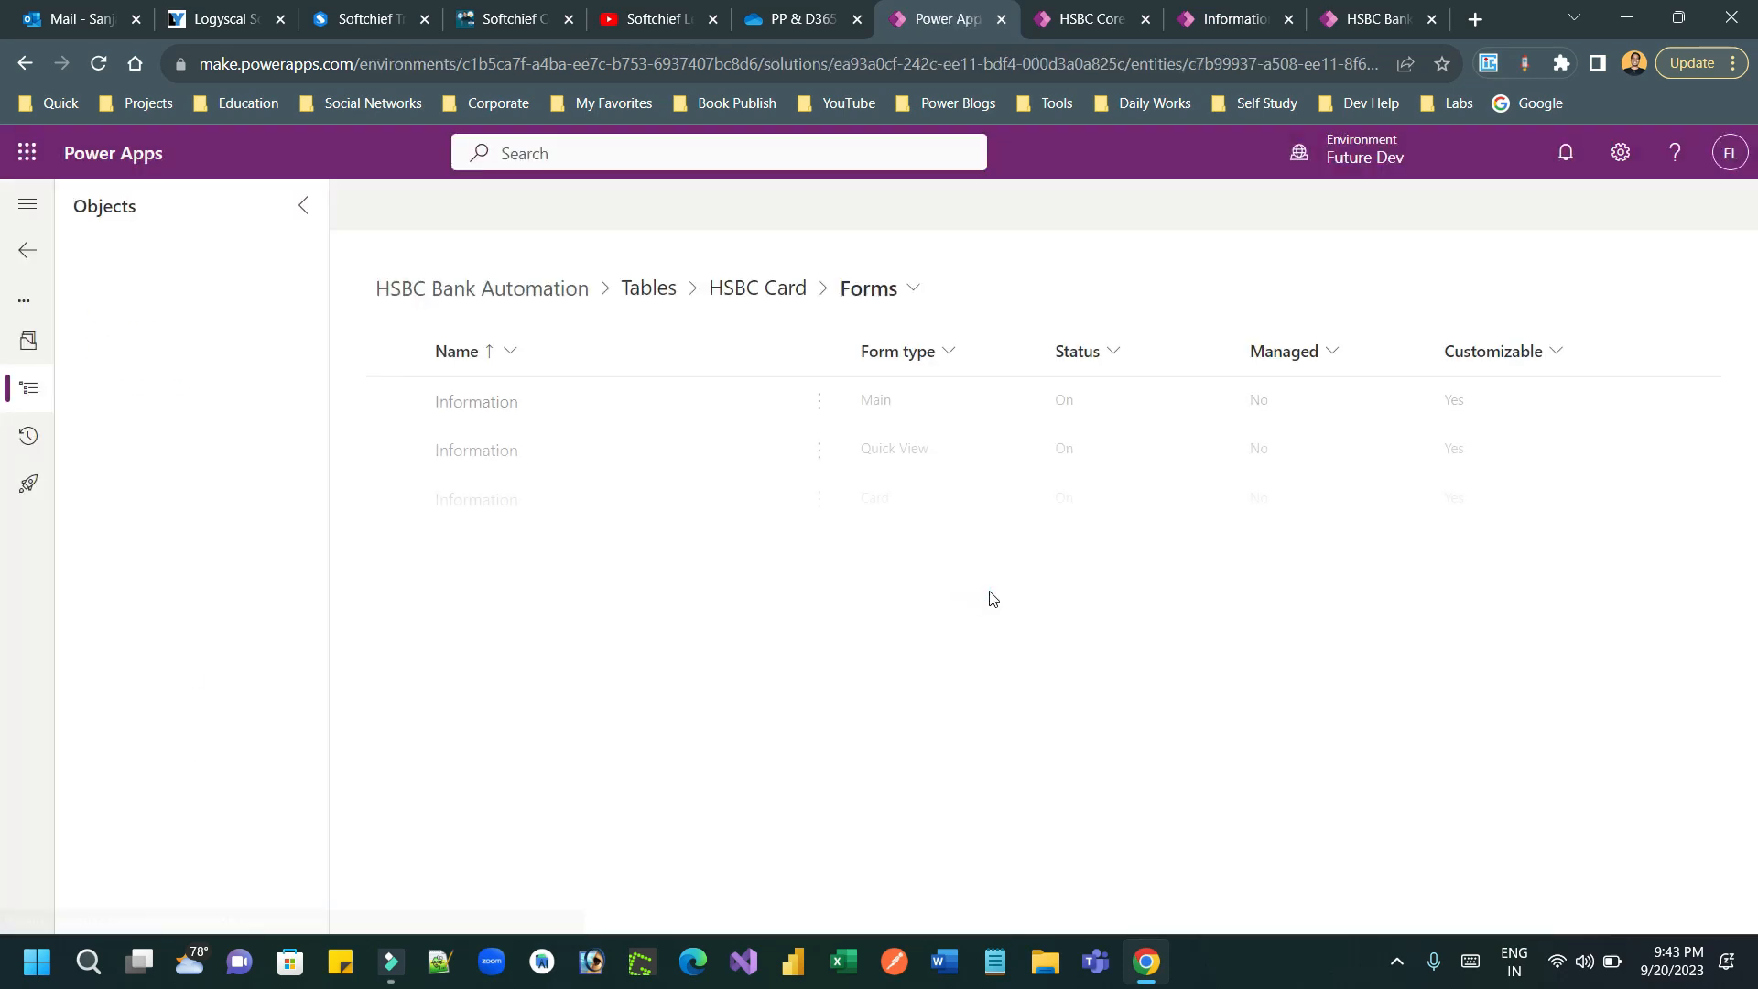
{"action": "left_click", "coordinate": [178, 315]}
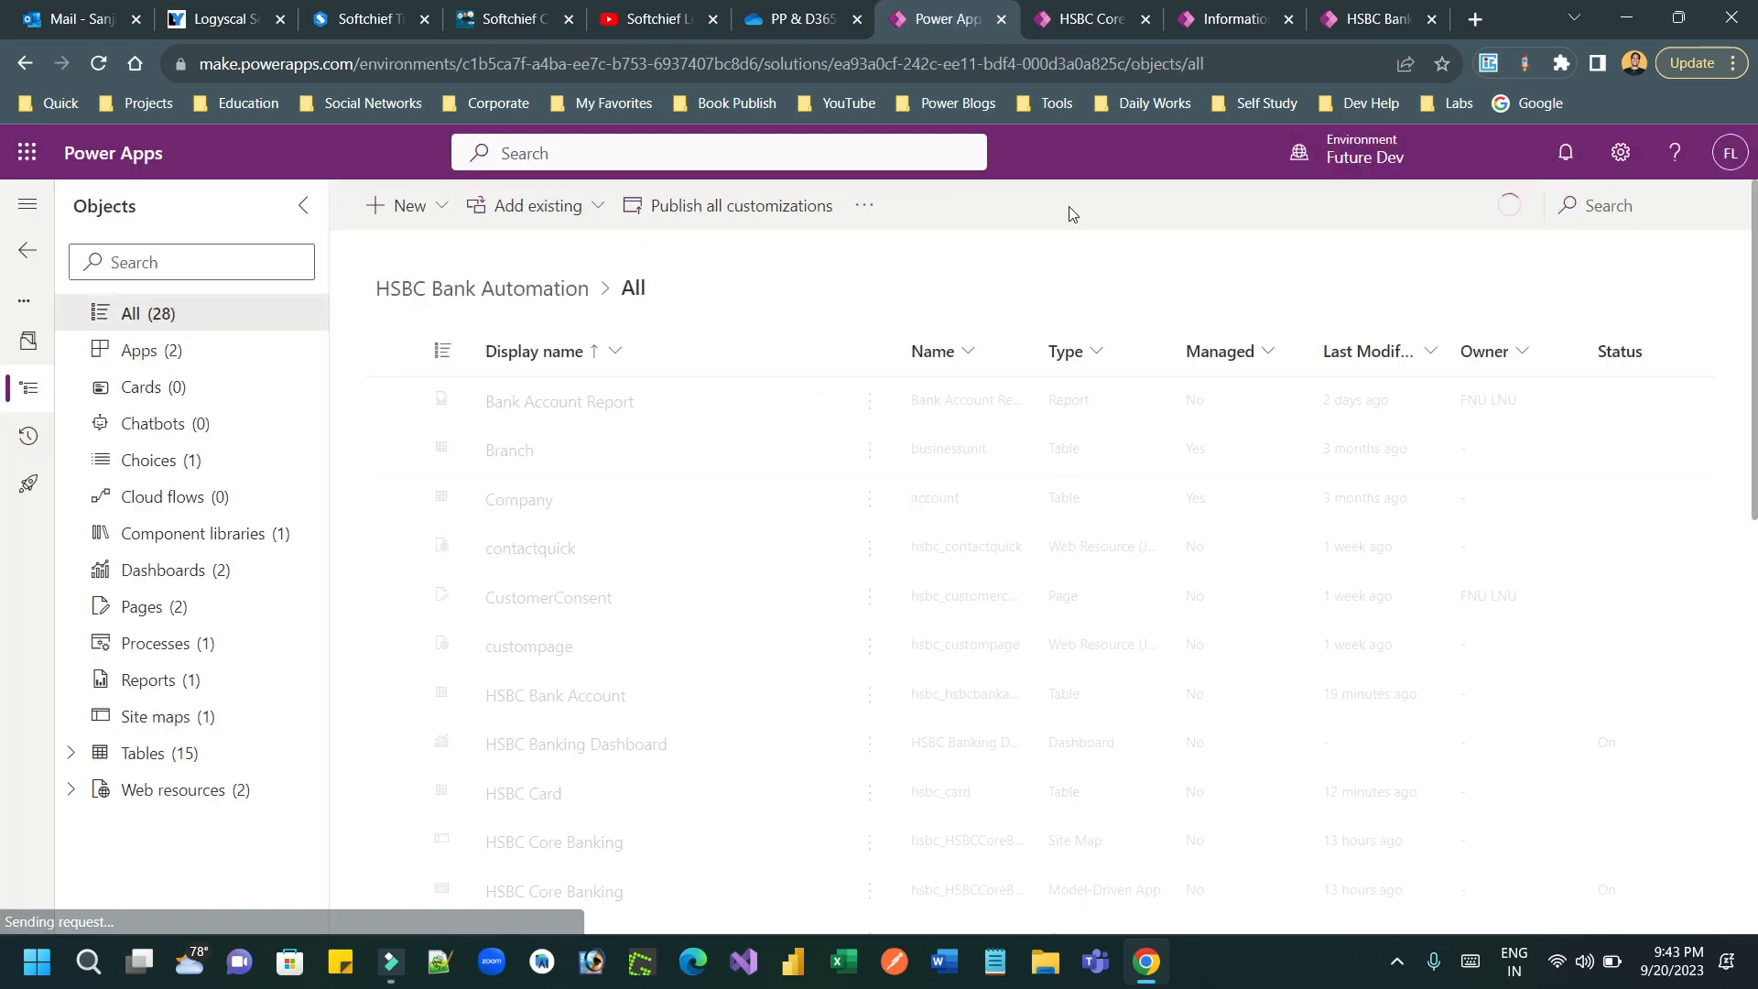
{"action": "left_click", "coordinate": [864, 206]}
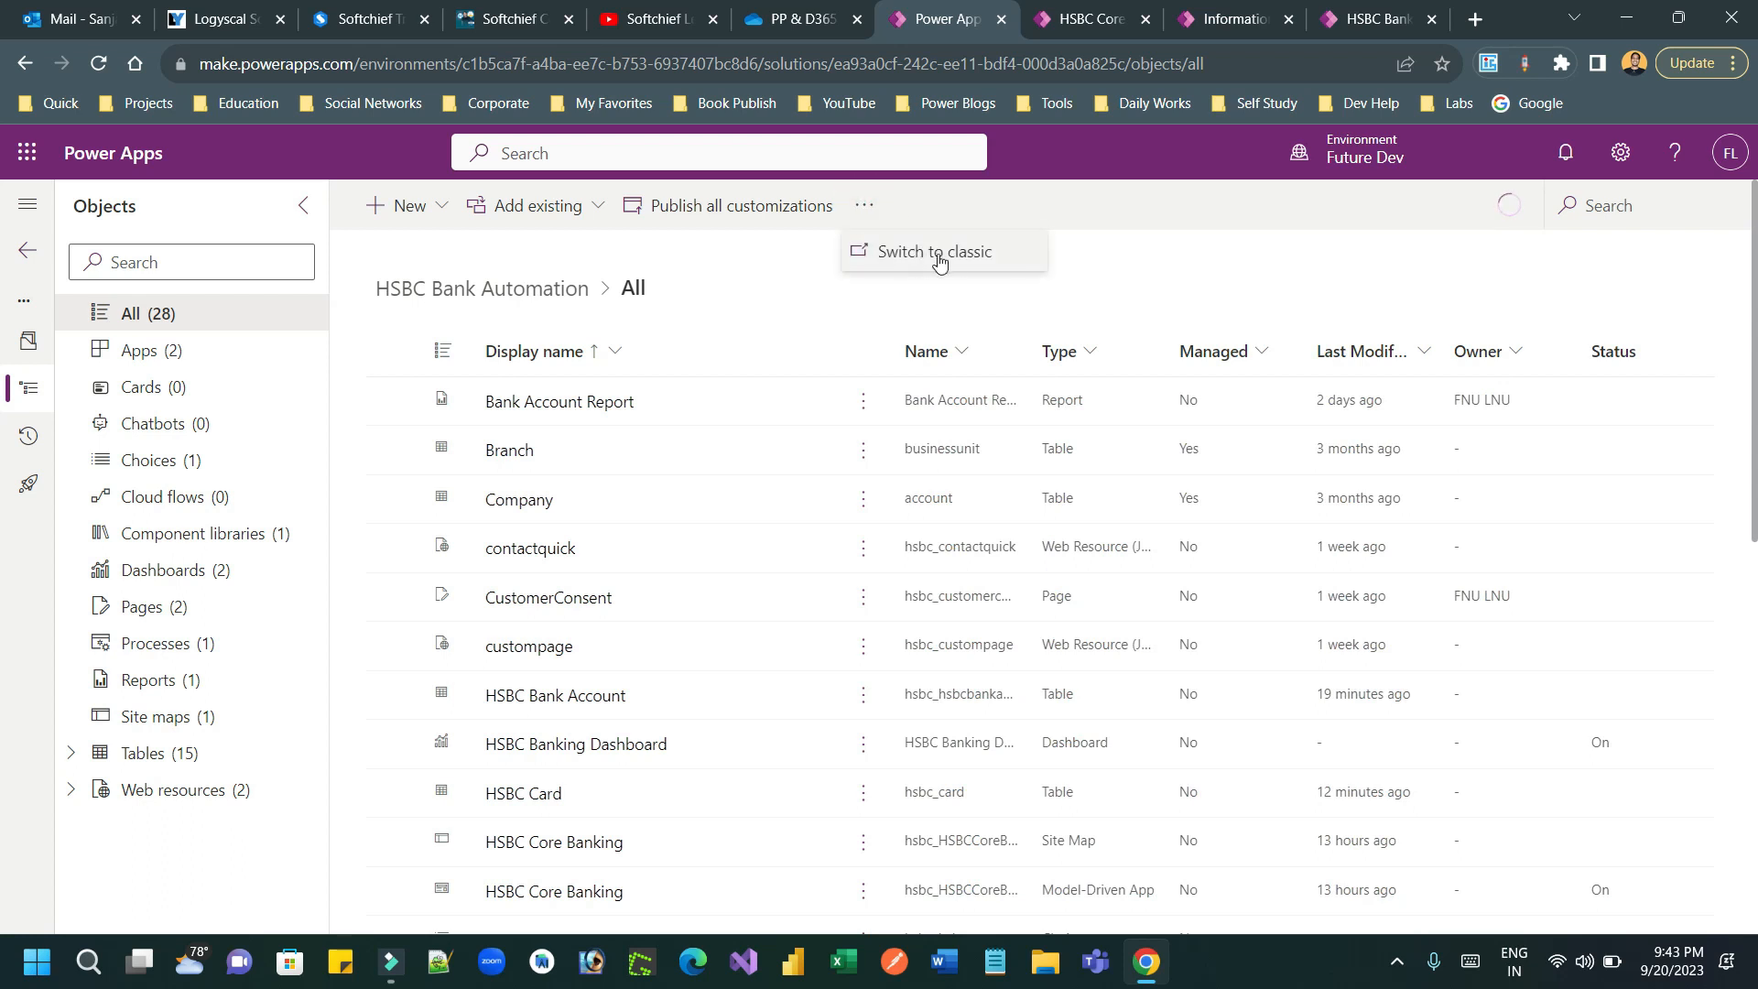
{"action": "left_click", "coordinate": [959, 260]}
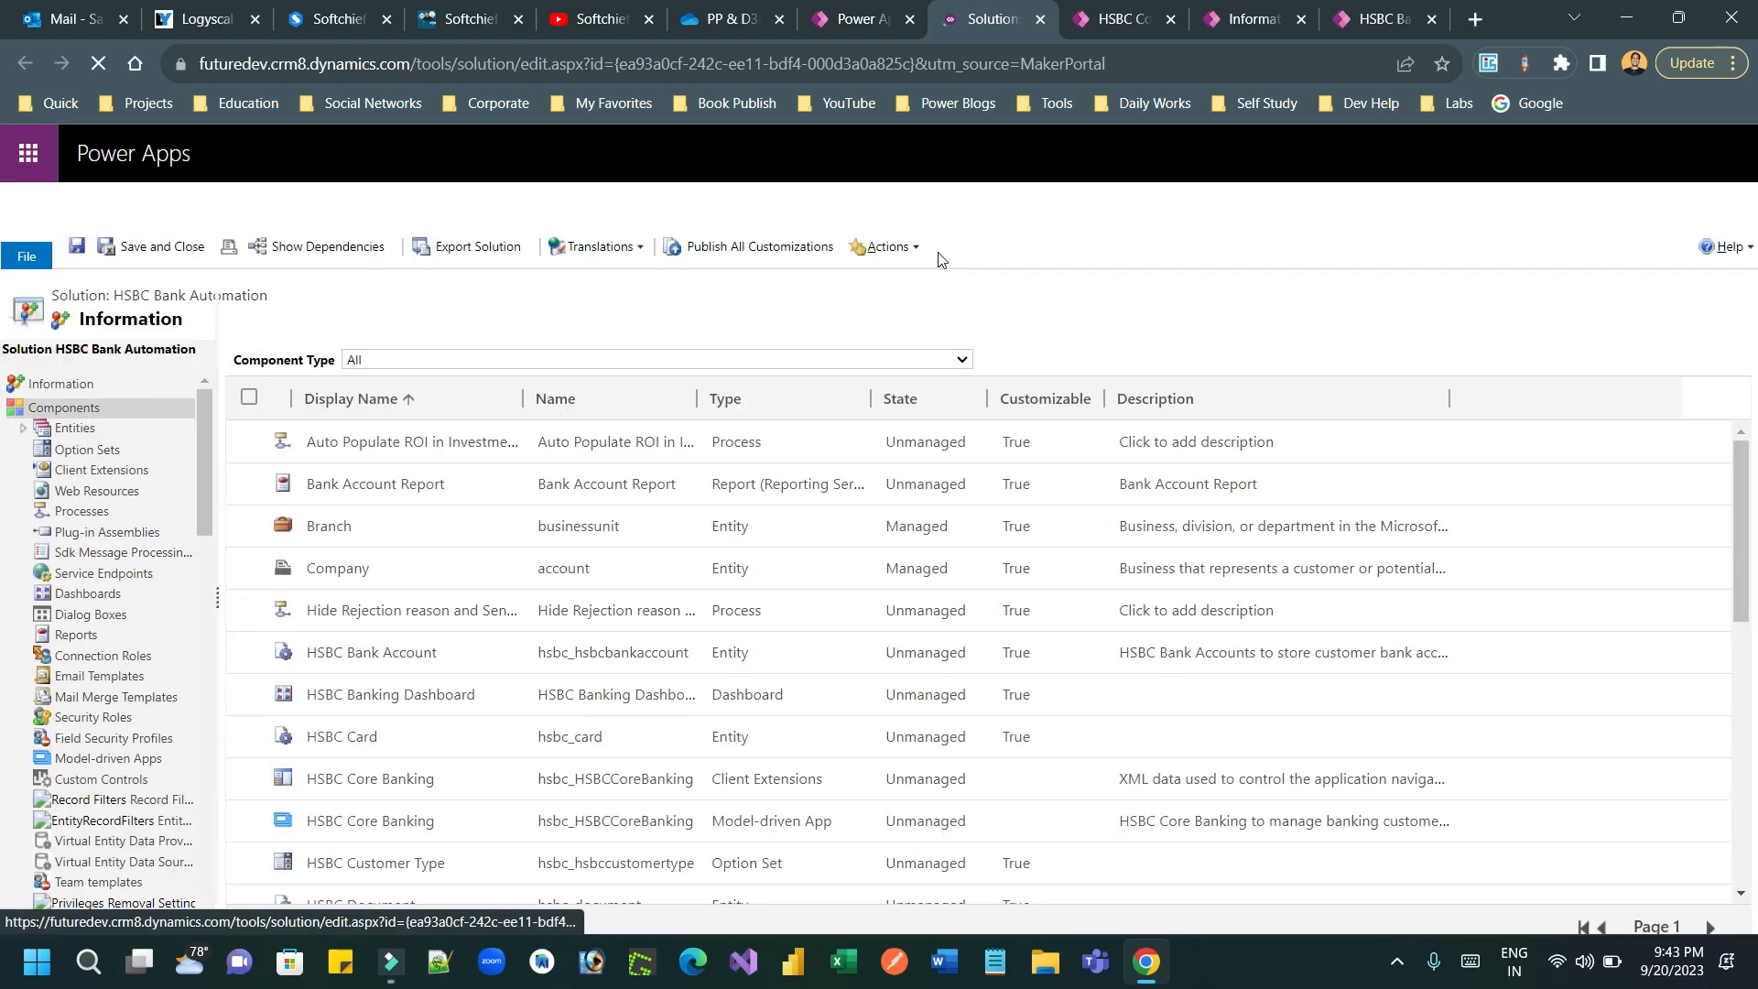
Step: Open the field mappings of the HSBC Bank Account entity's 1:N relationship to HSBC Card in a maximized window
{"action": "left_click", "coordinate": [23, 430]}
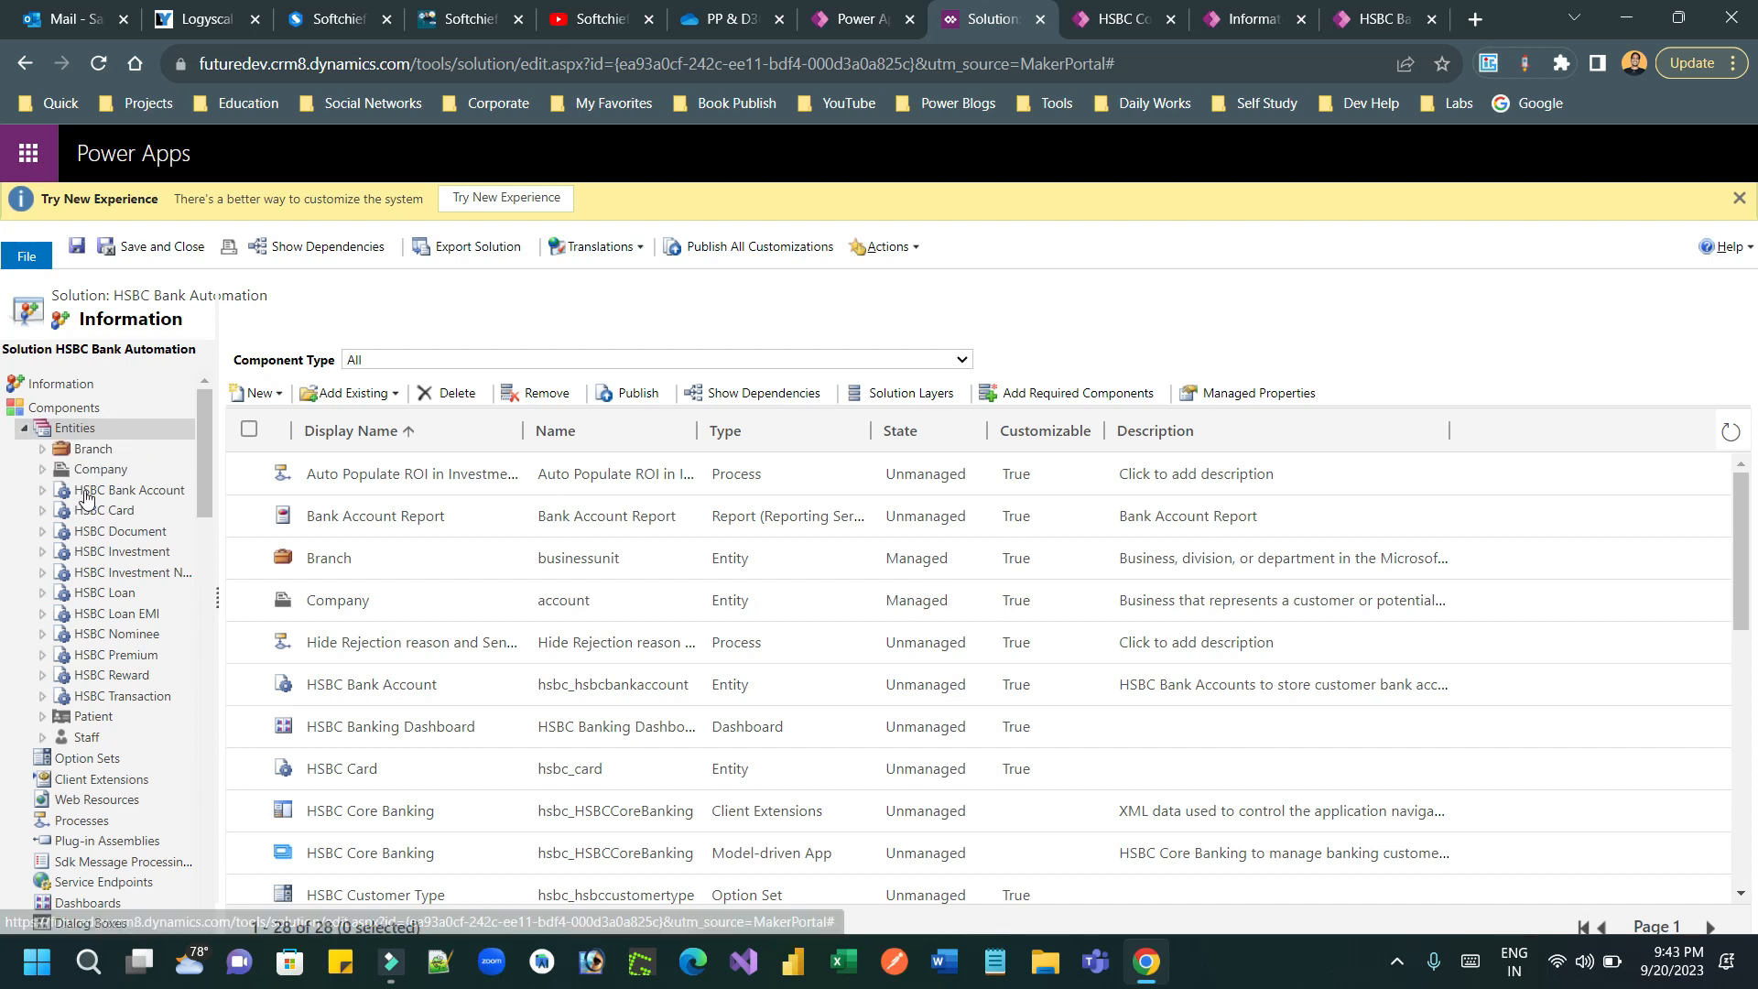
{"action": "left_click", "coordinate": [42, 491]}
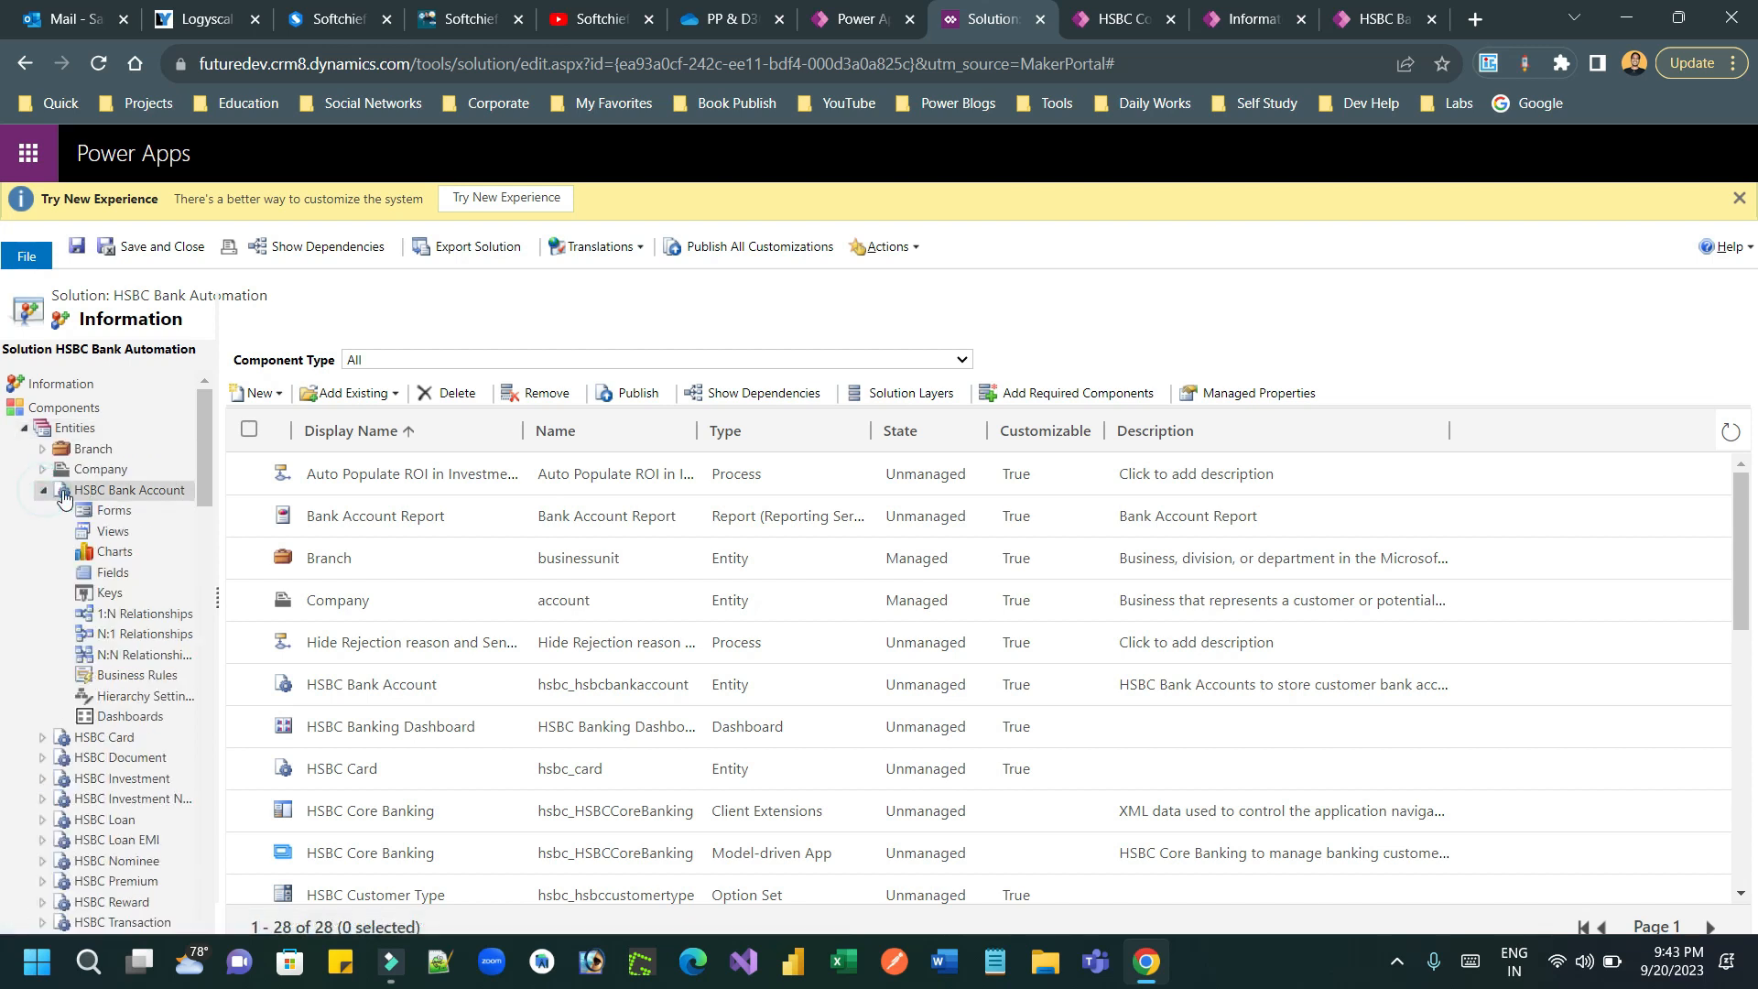
{"action": "left_click", "coordinate": [133, 615]}
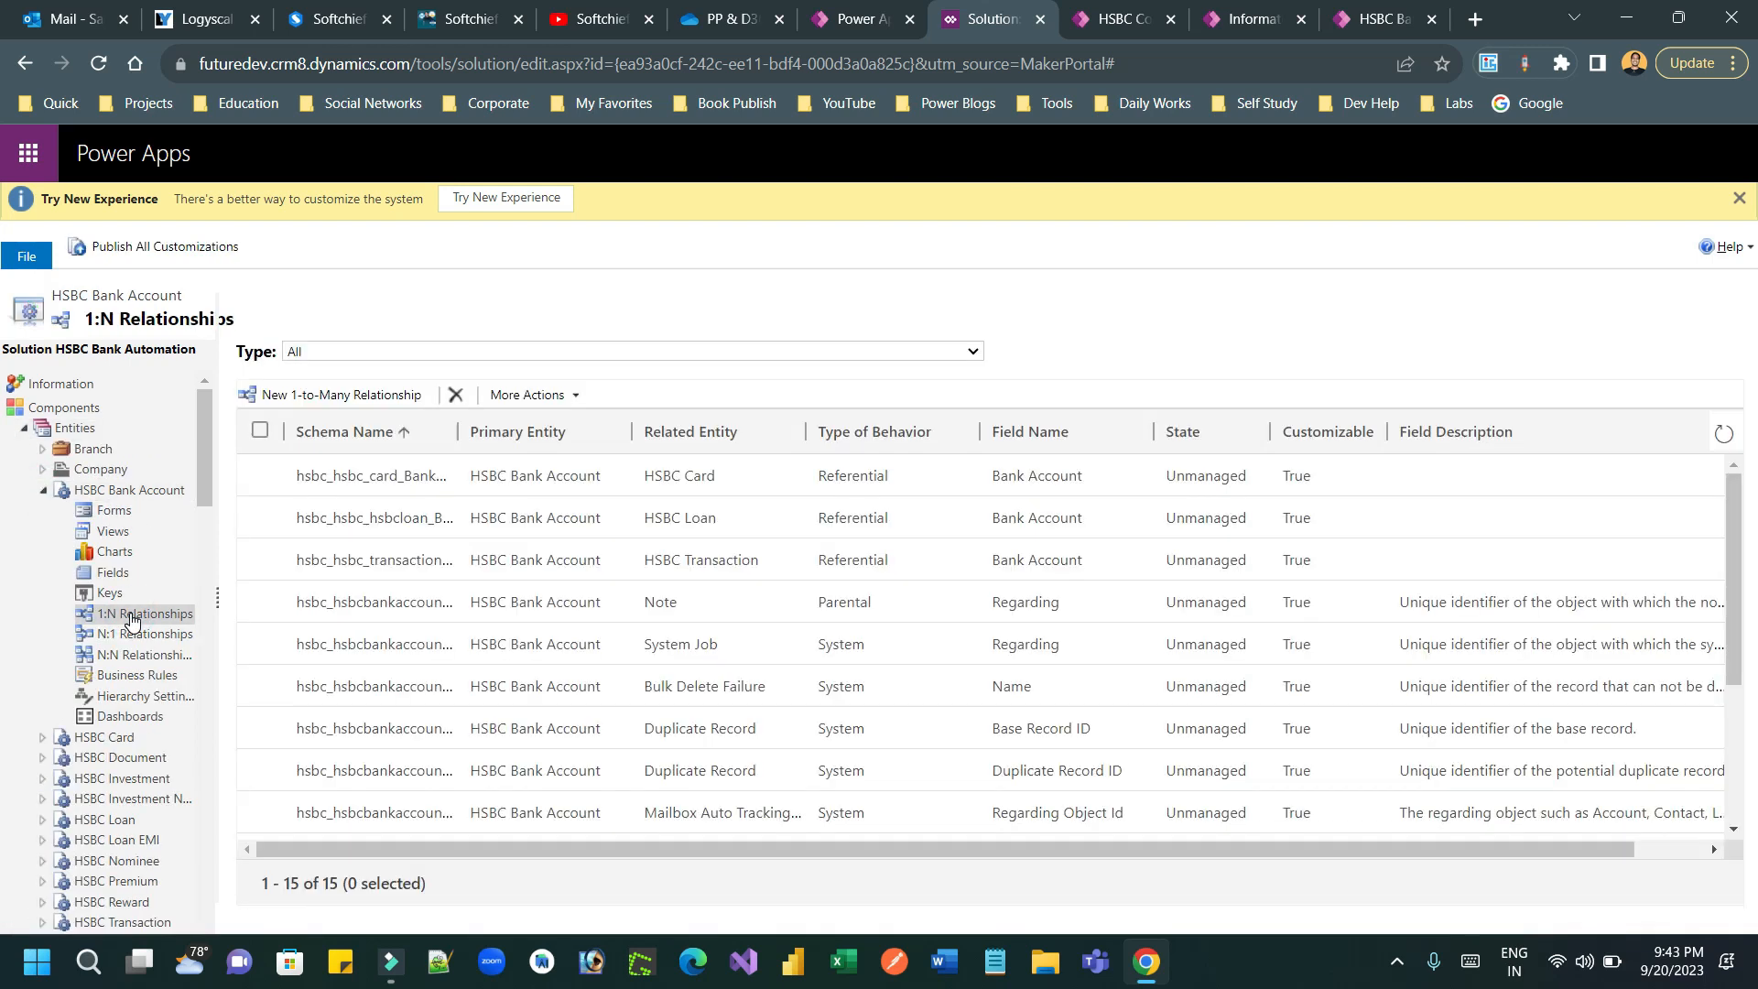
{"action": "left_click", "coordinate": [695, 476]}
{"action": "double_click", "coordinate": [692, 480]}
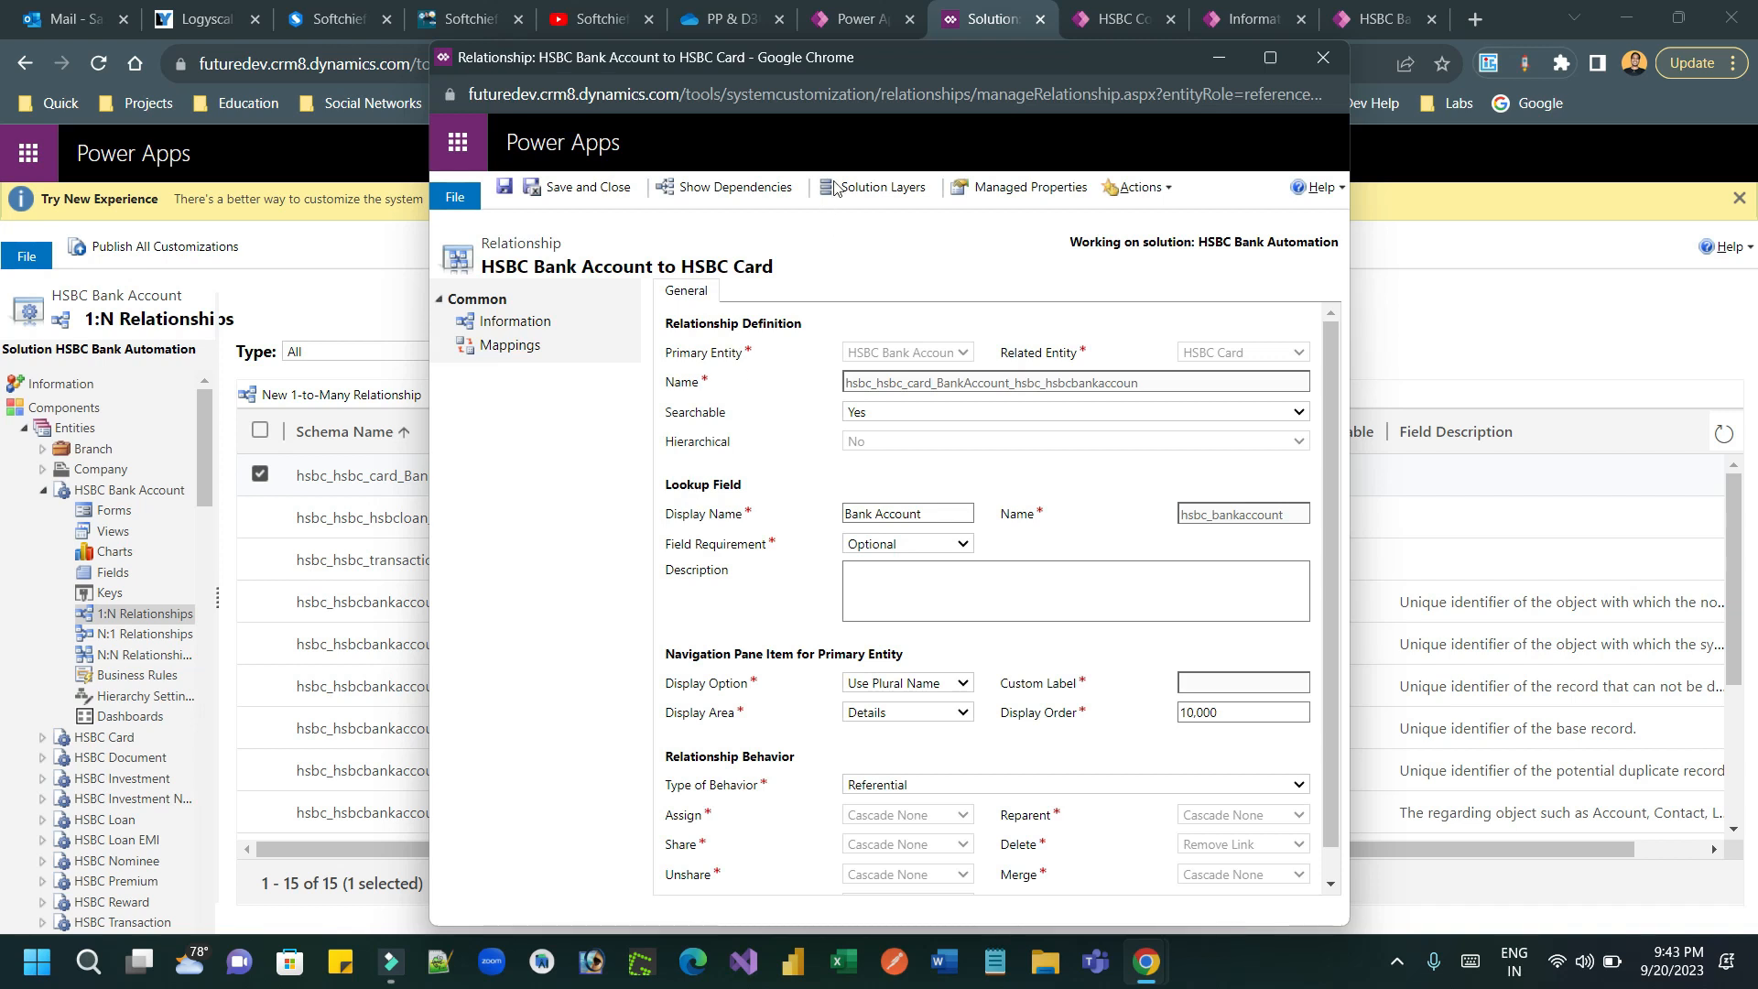
{"action": "left_click", "coordinate": [510, 345]}
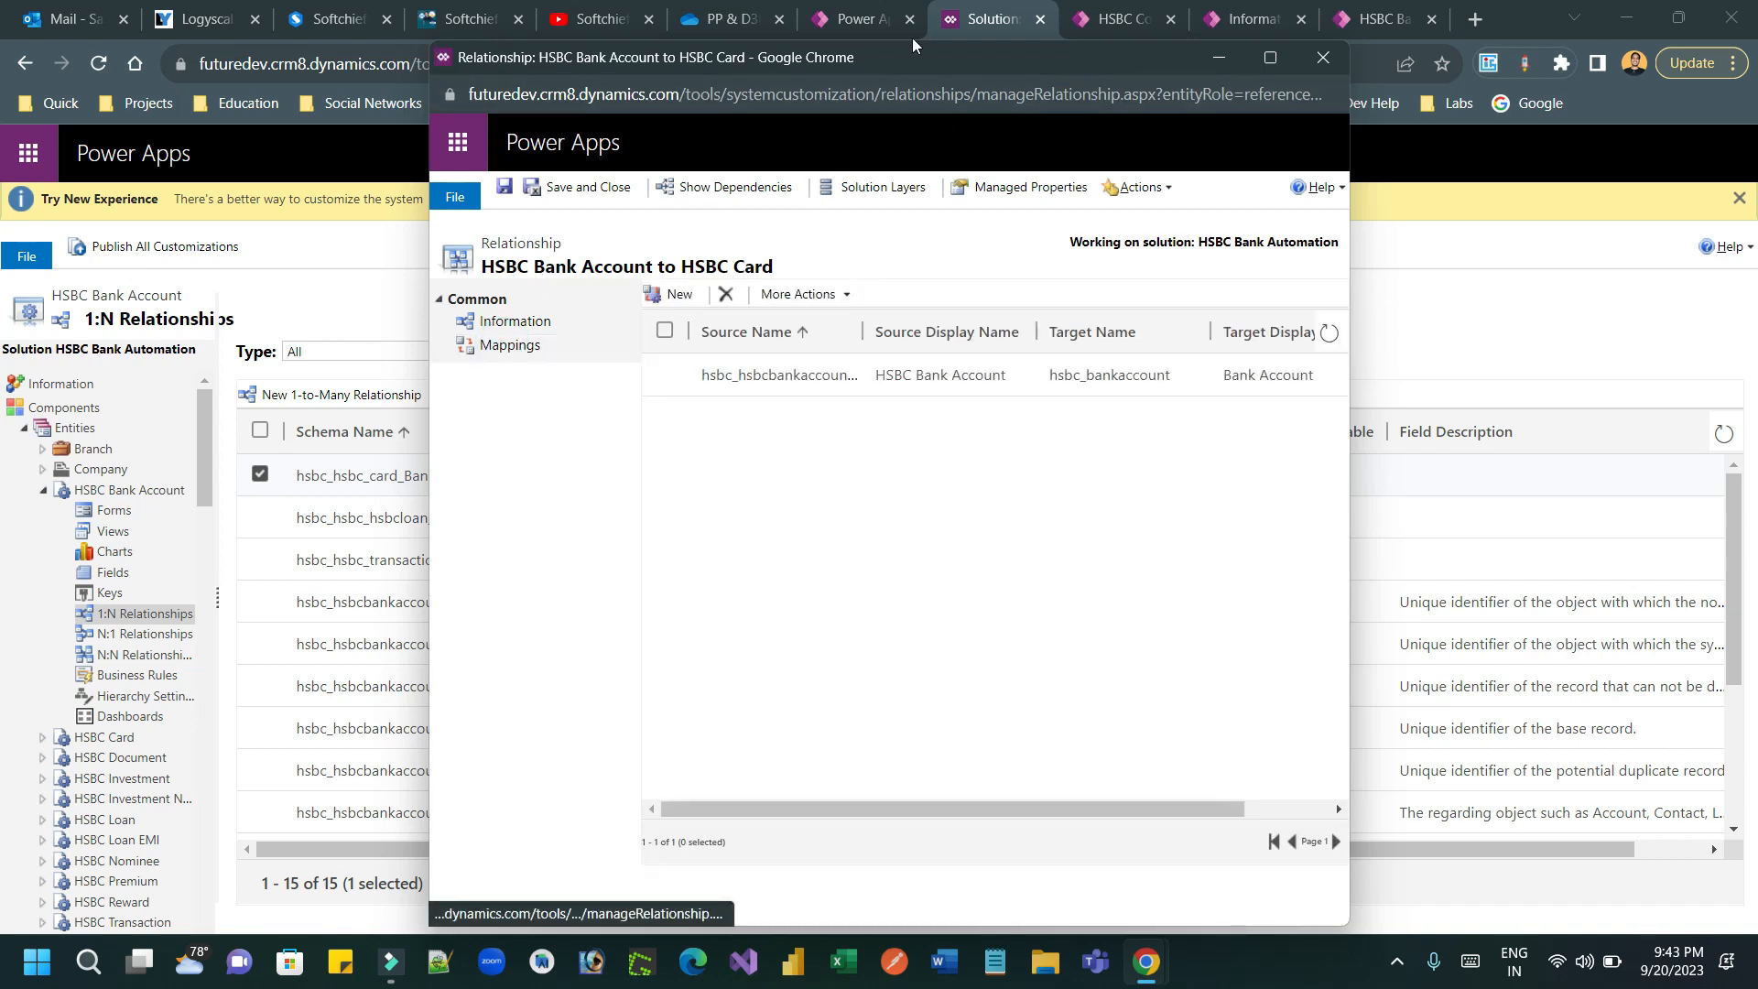
{"action": "double_click", "coordinate": [843, 60]}
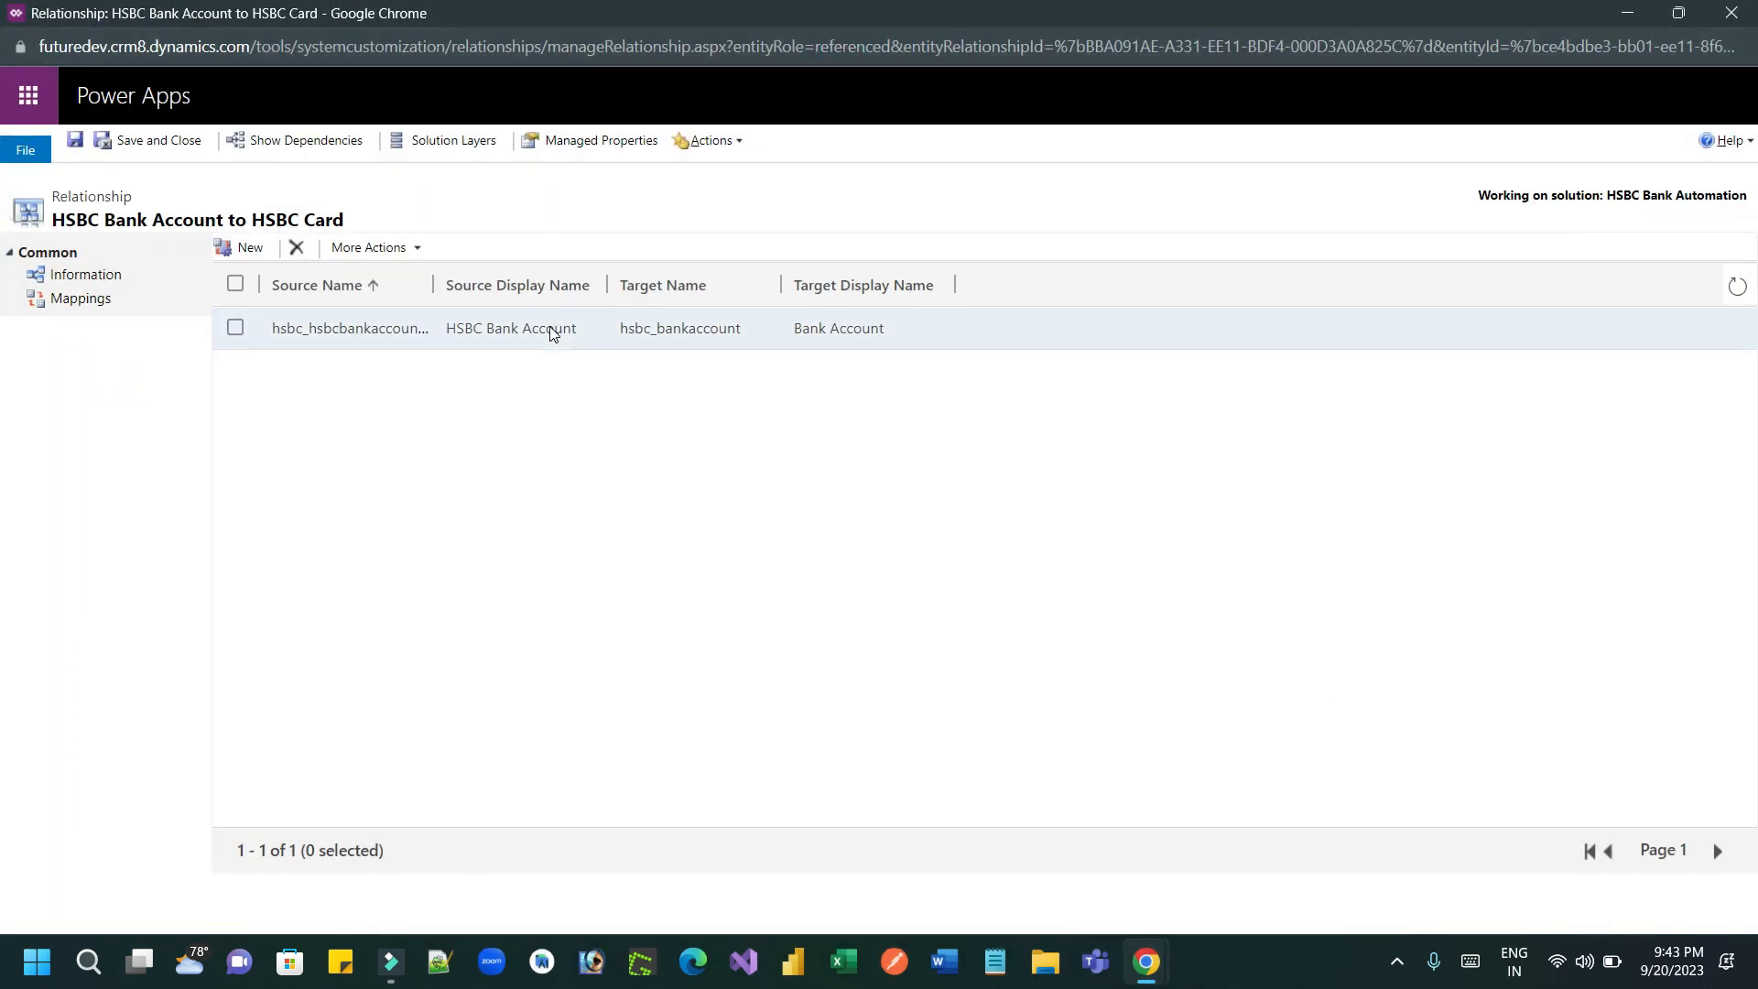
Step: Start a new field mapping with hsbc_customer selected as both the source and the target field
{"action": "left_click", "coordinate": [247, 248]}
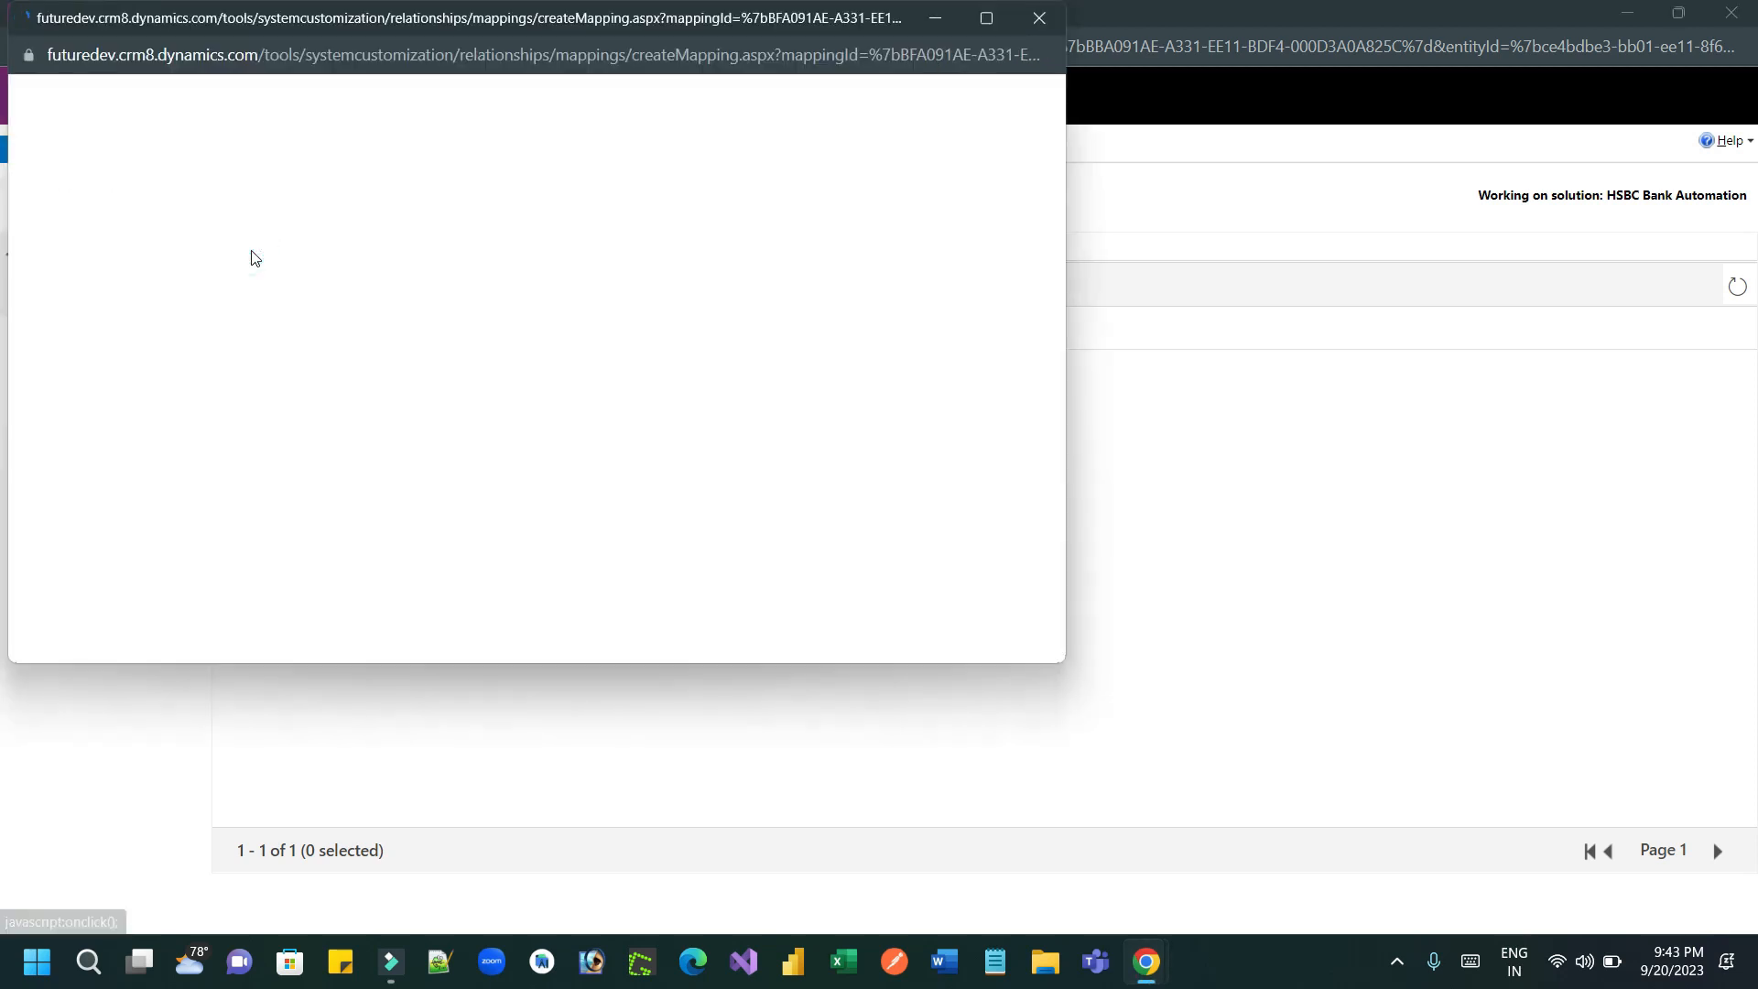
{"action": "left_click_drag", "start_coordinate": [288, 26], "coordinate": [409, 83]}
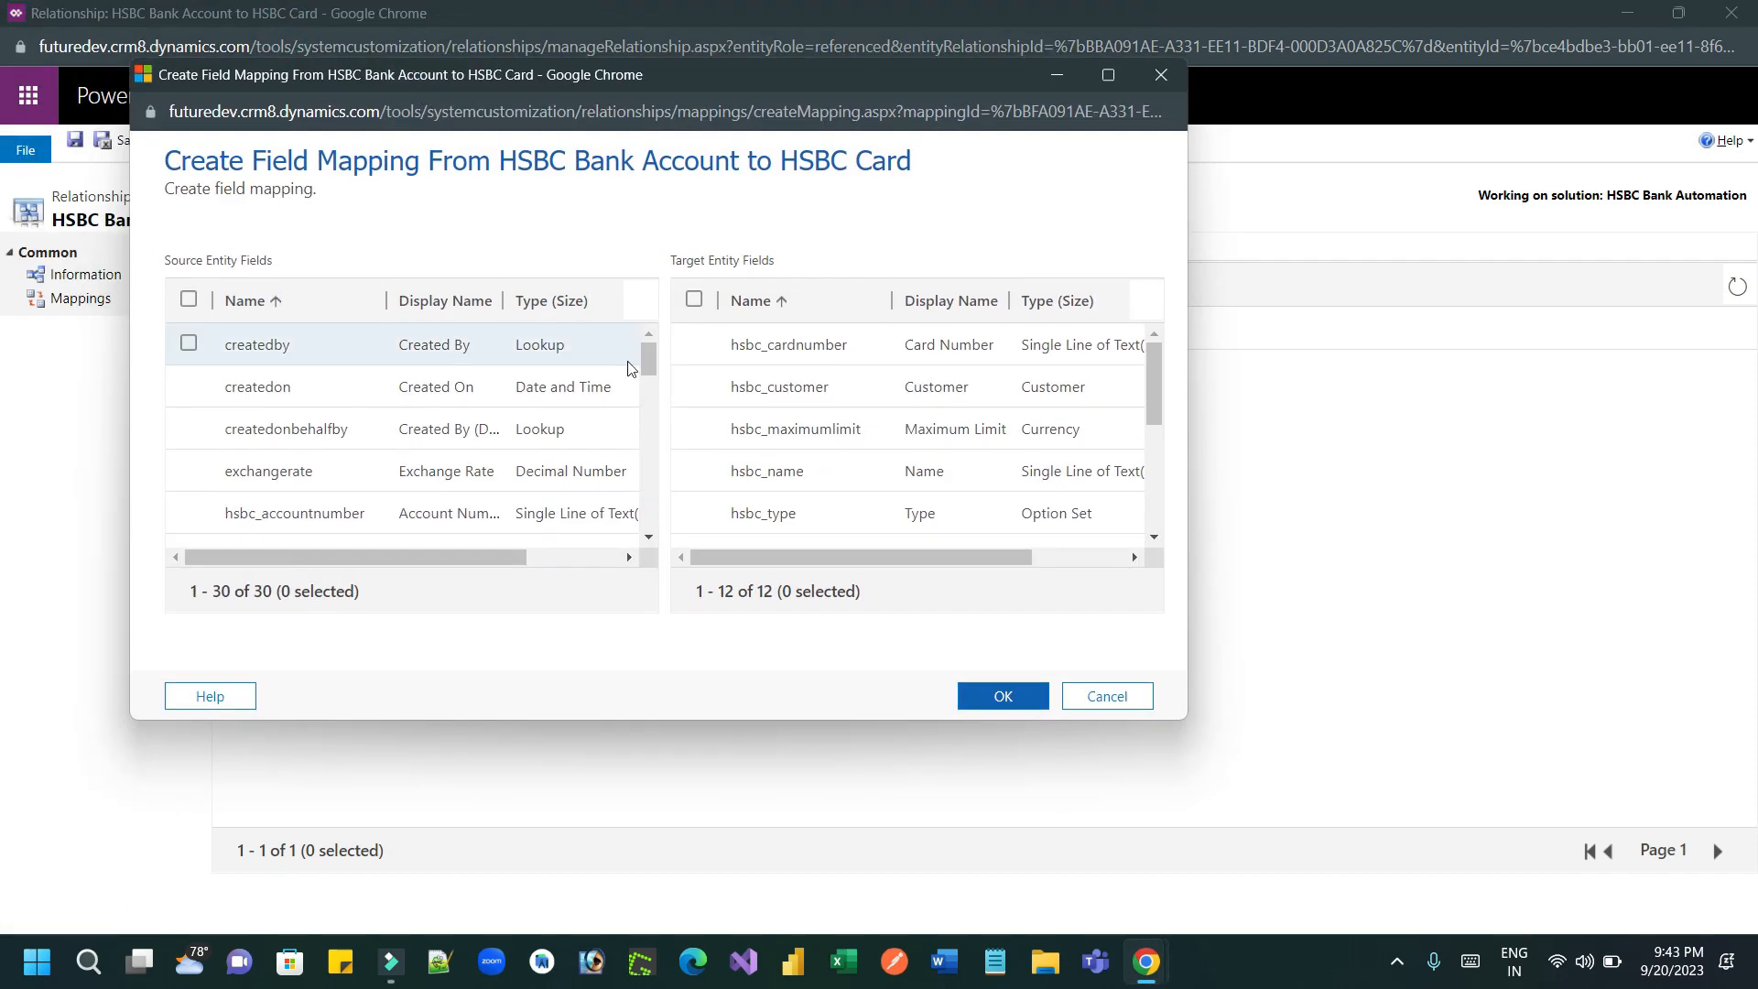
{"action": "left_click_drag", "start_coordinate": [651, 359], "coordinate": [651, 418]}
{"action": "left_click", "coordinate": [188, 397]}
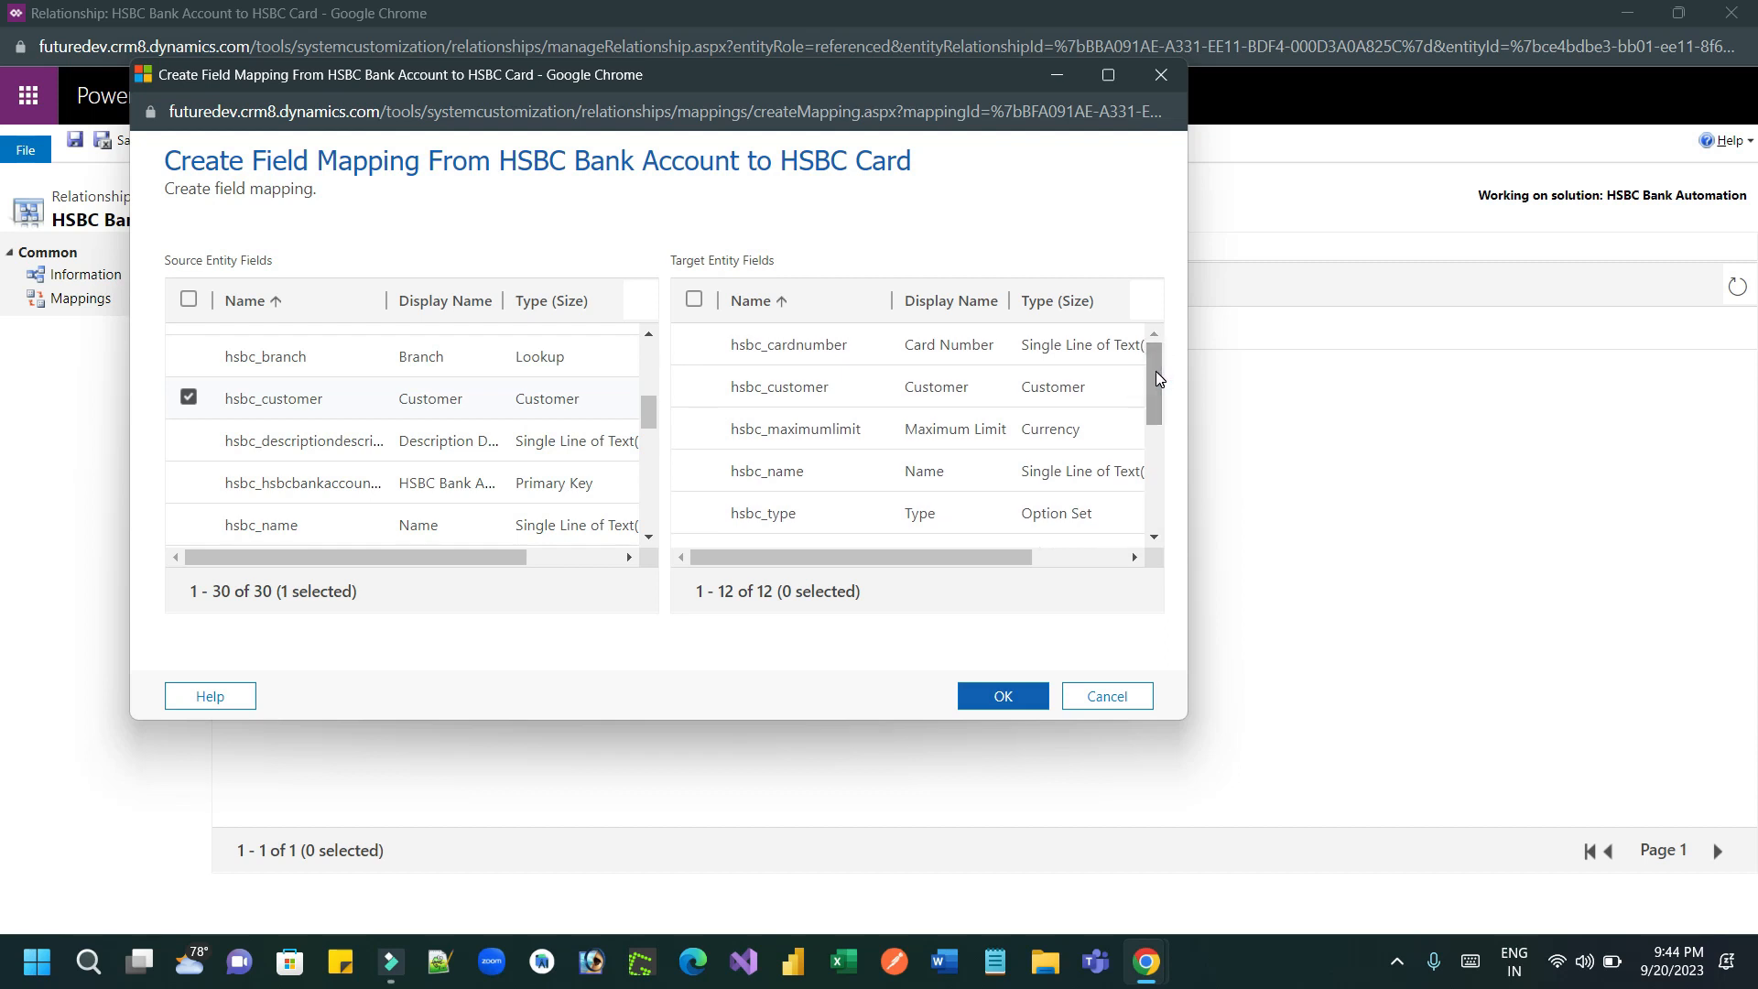
{"action": "left_click", "coordinate": [694, 386]}
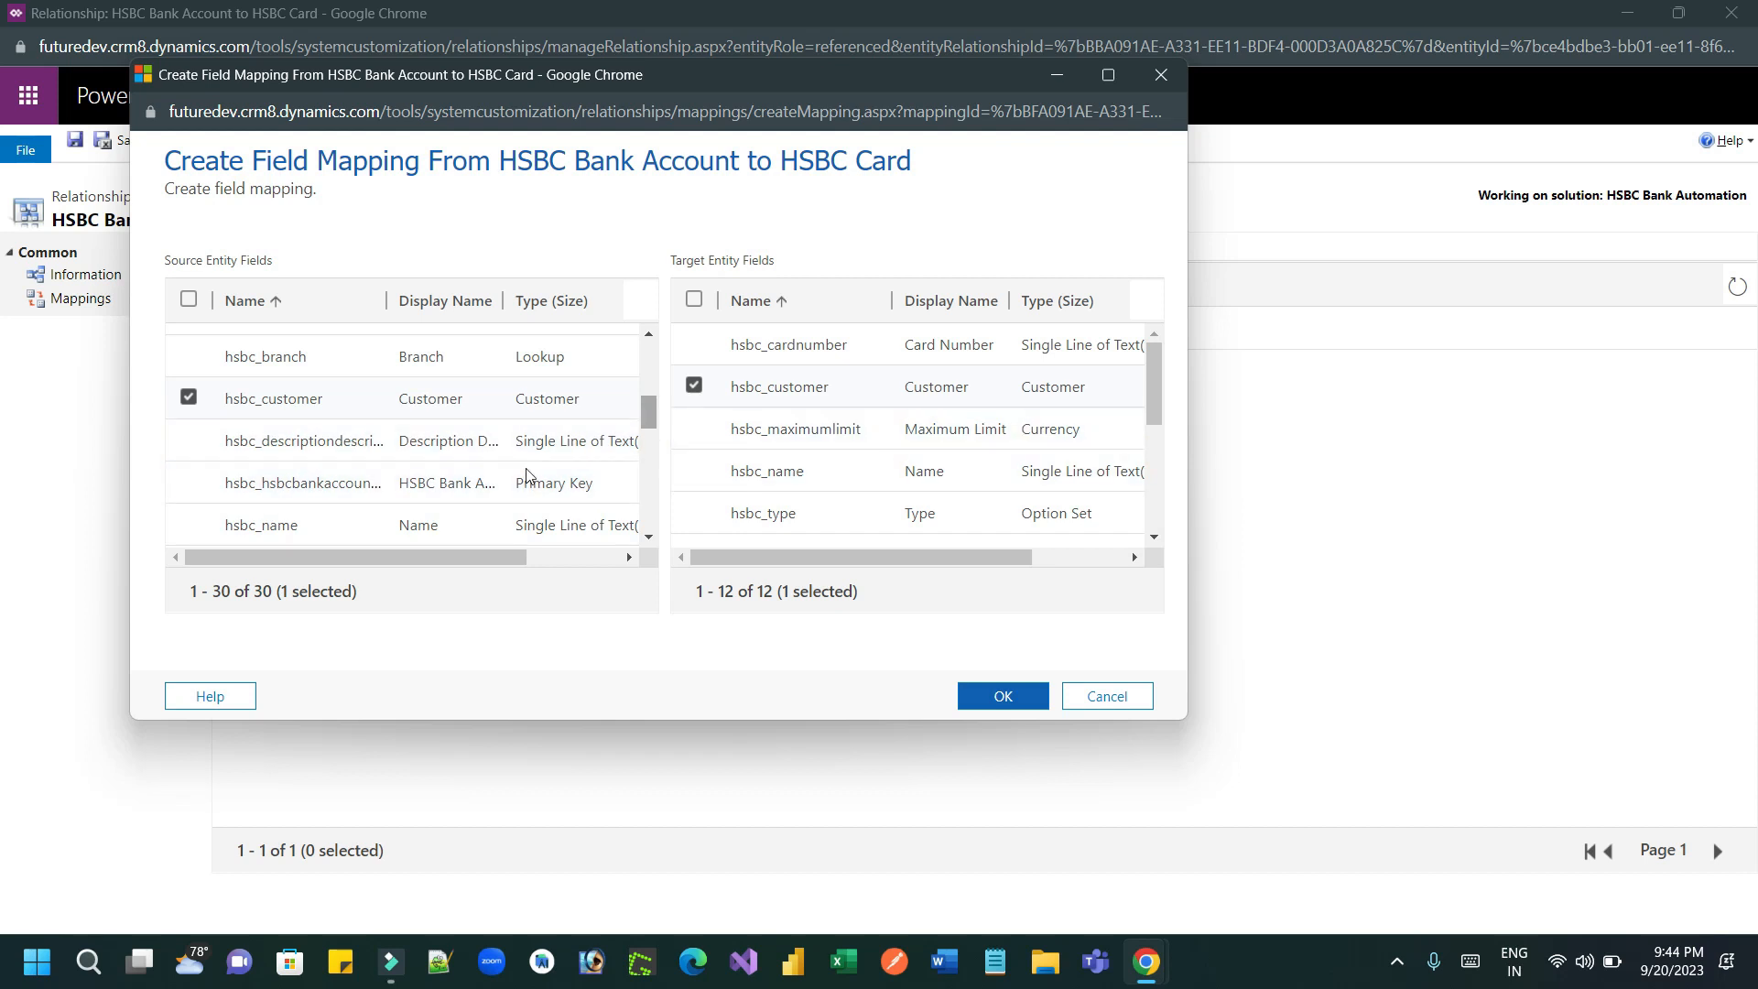
Step: Try to include hsbc_name alongside hsbc_customer in the same mapping, then deselect the hsbc_name fields
{"action": "left_click", "coordinate": [189, 525]}
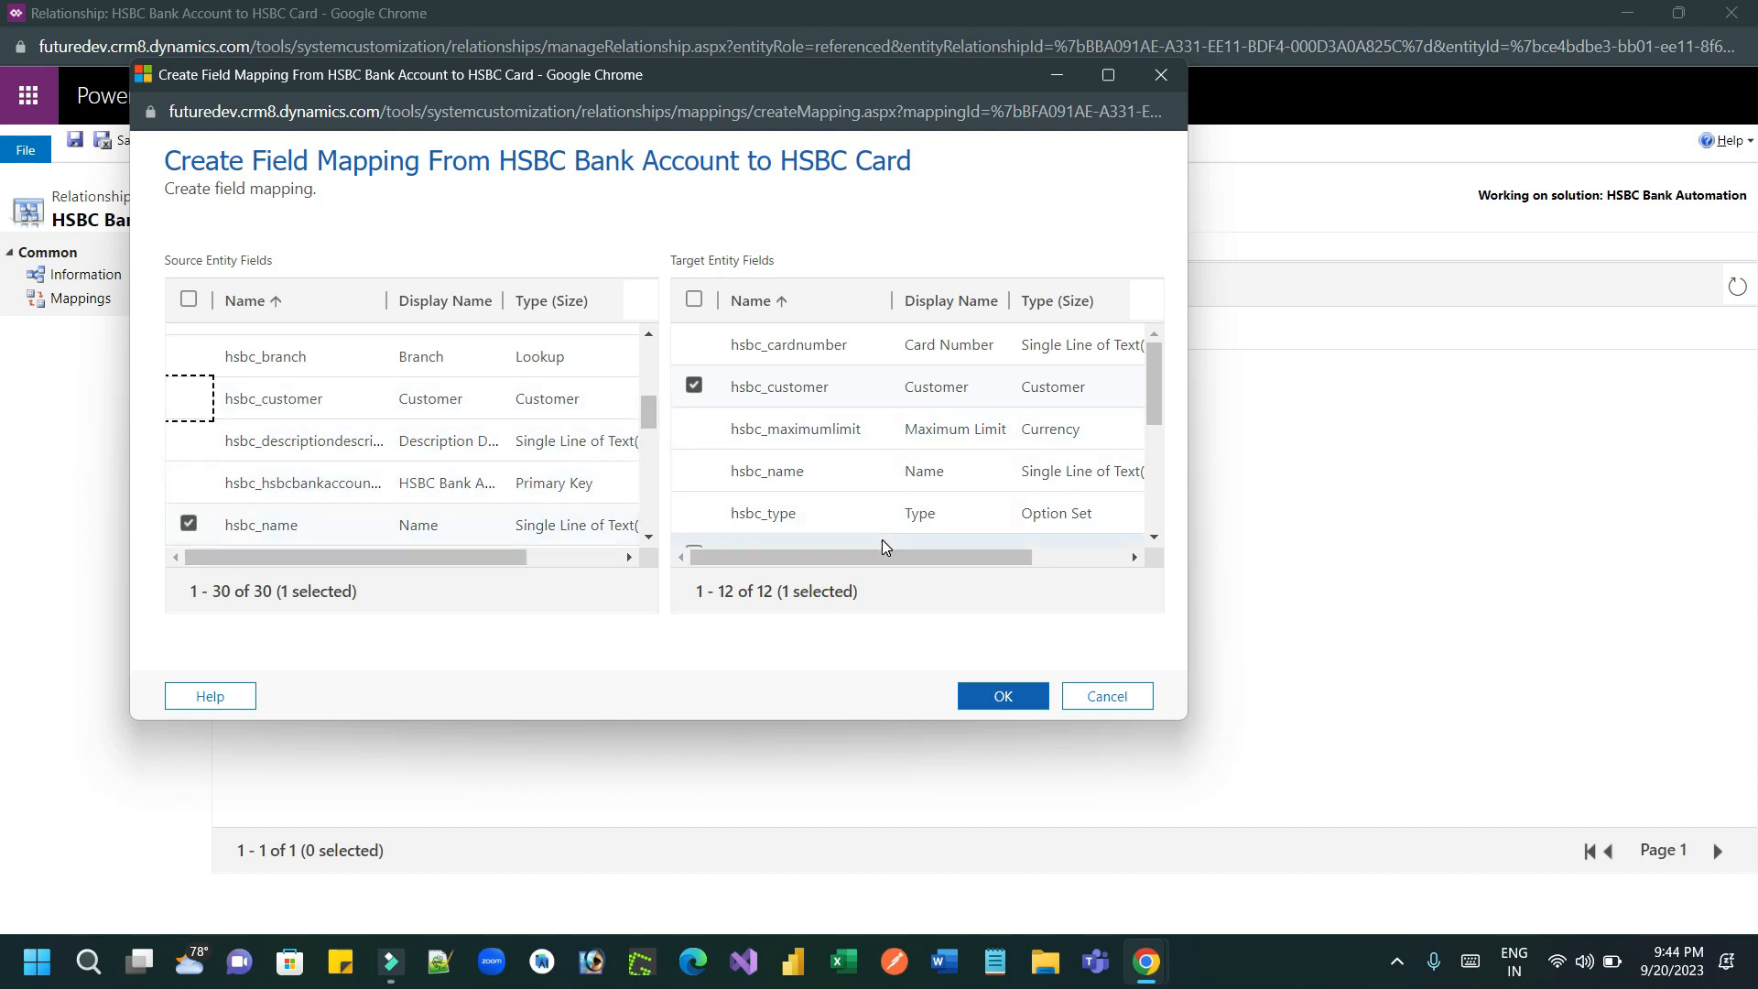
{"action": "left_click_drag", "start_coordinate": [1151, 377], "coordinate": [1152, 491]}
{"action": "scroll", "coordinate": [728, 467], "scroll_direction": "up", "scroll_amount": 3}
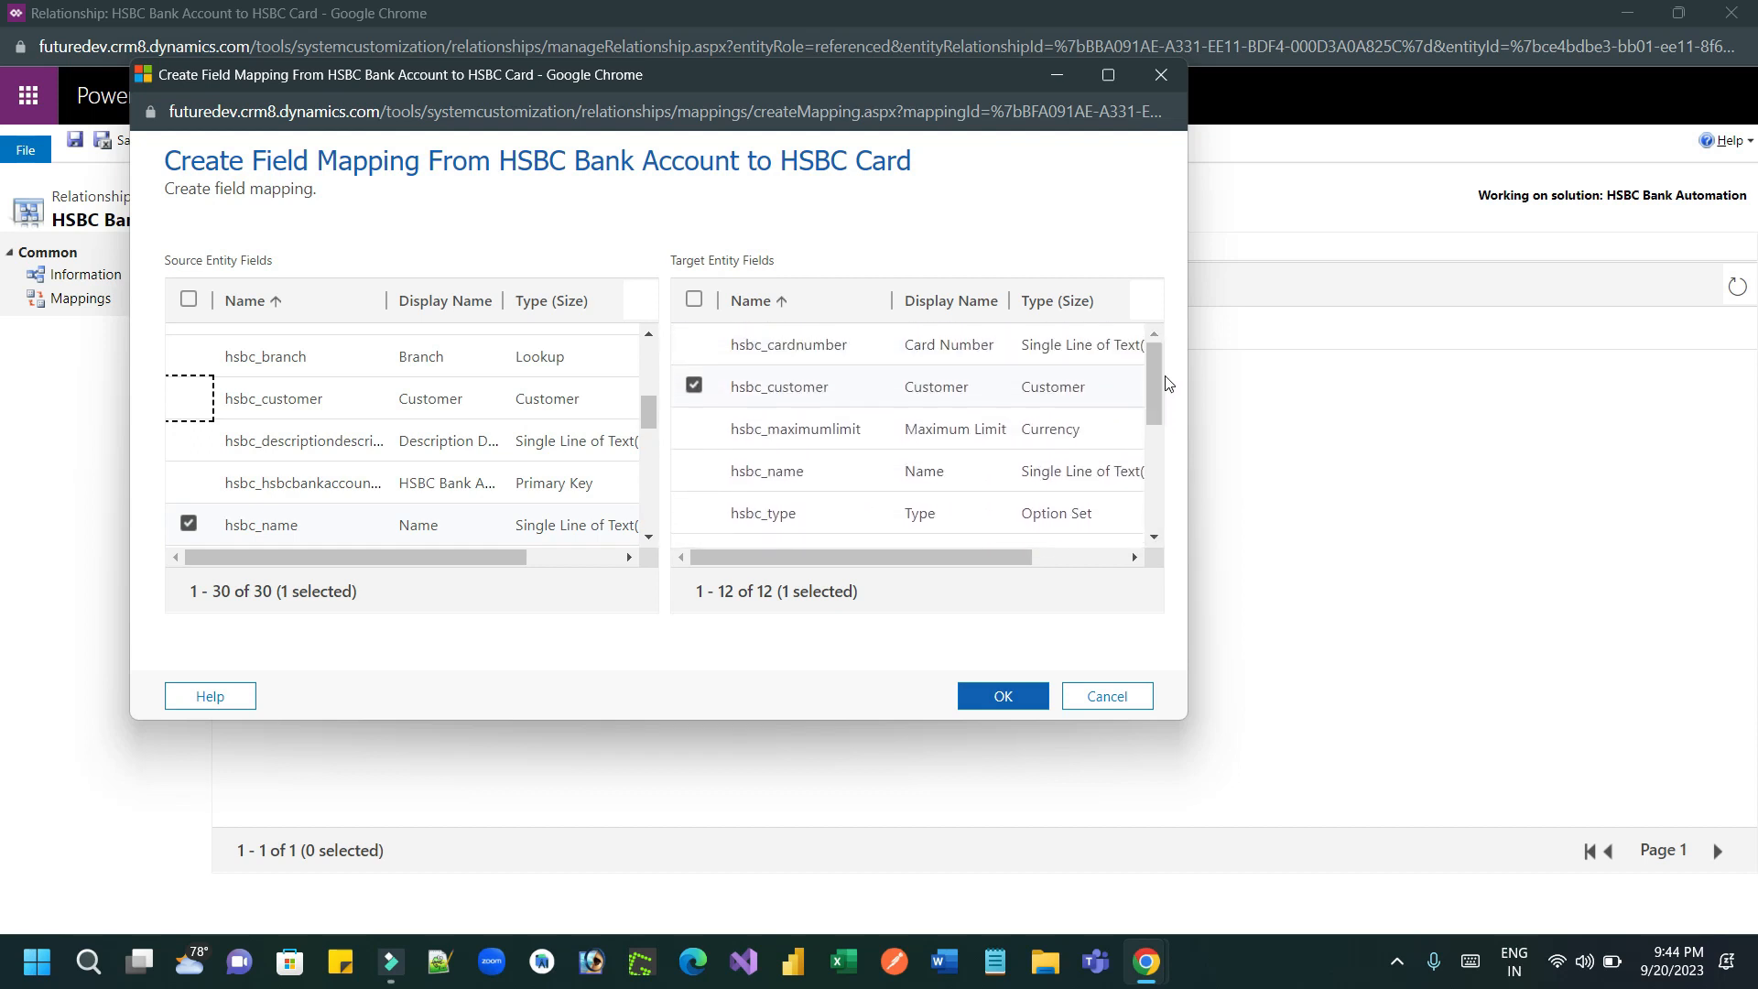
{"action": "left_click", "coordinate": [694, 470]}
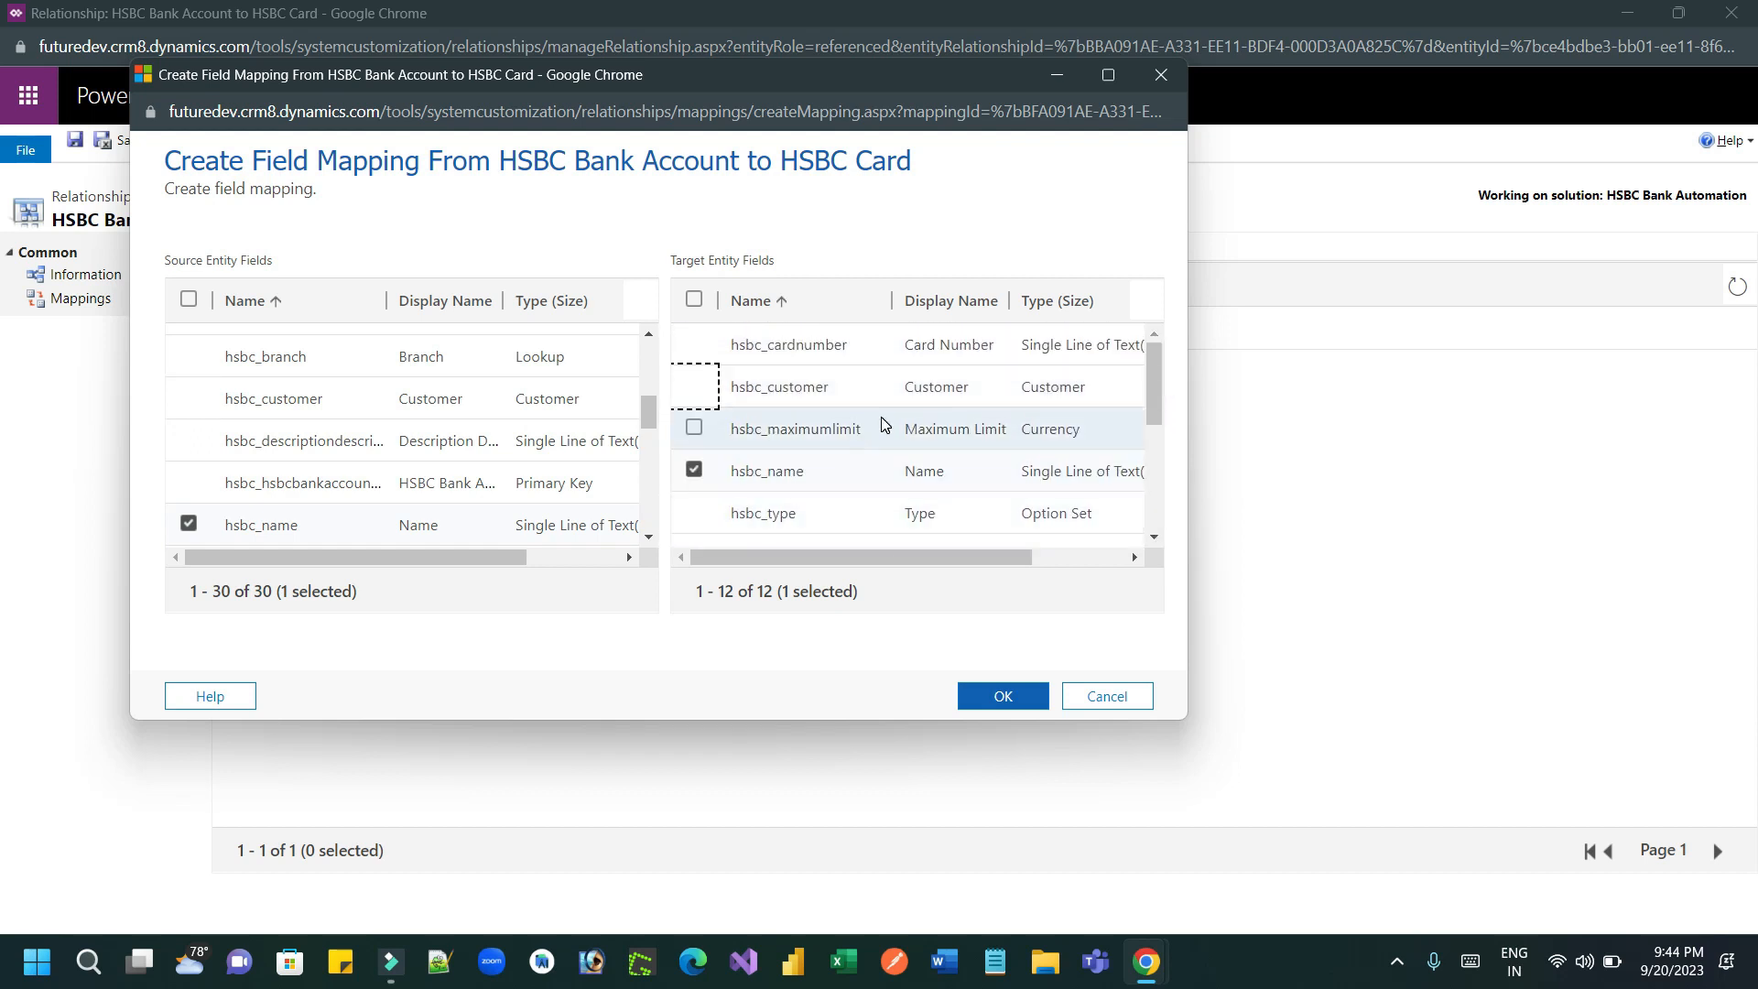
{"action": "left_click", "coordinate": [694, 386]}
{"action": "left_click", "coordinate": [694, 470]}
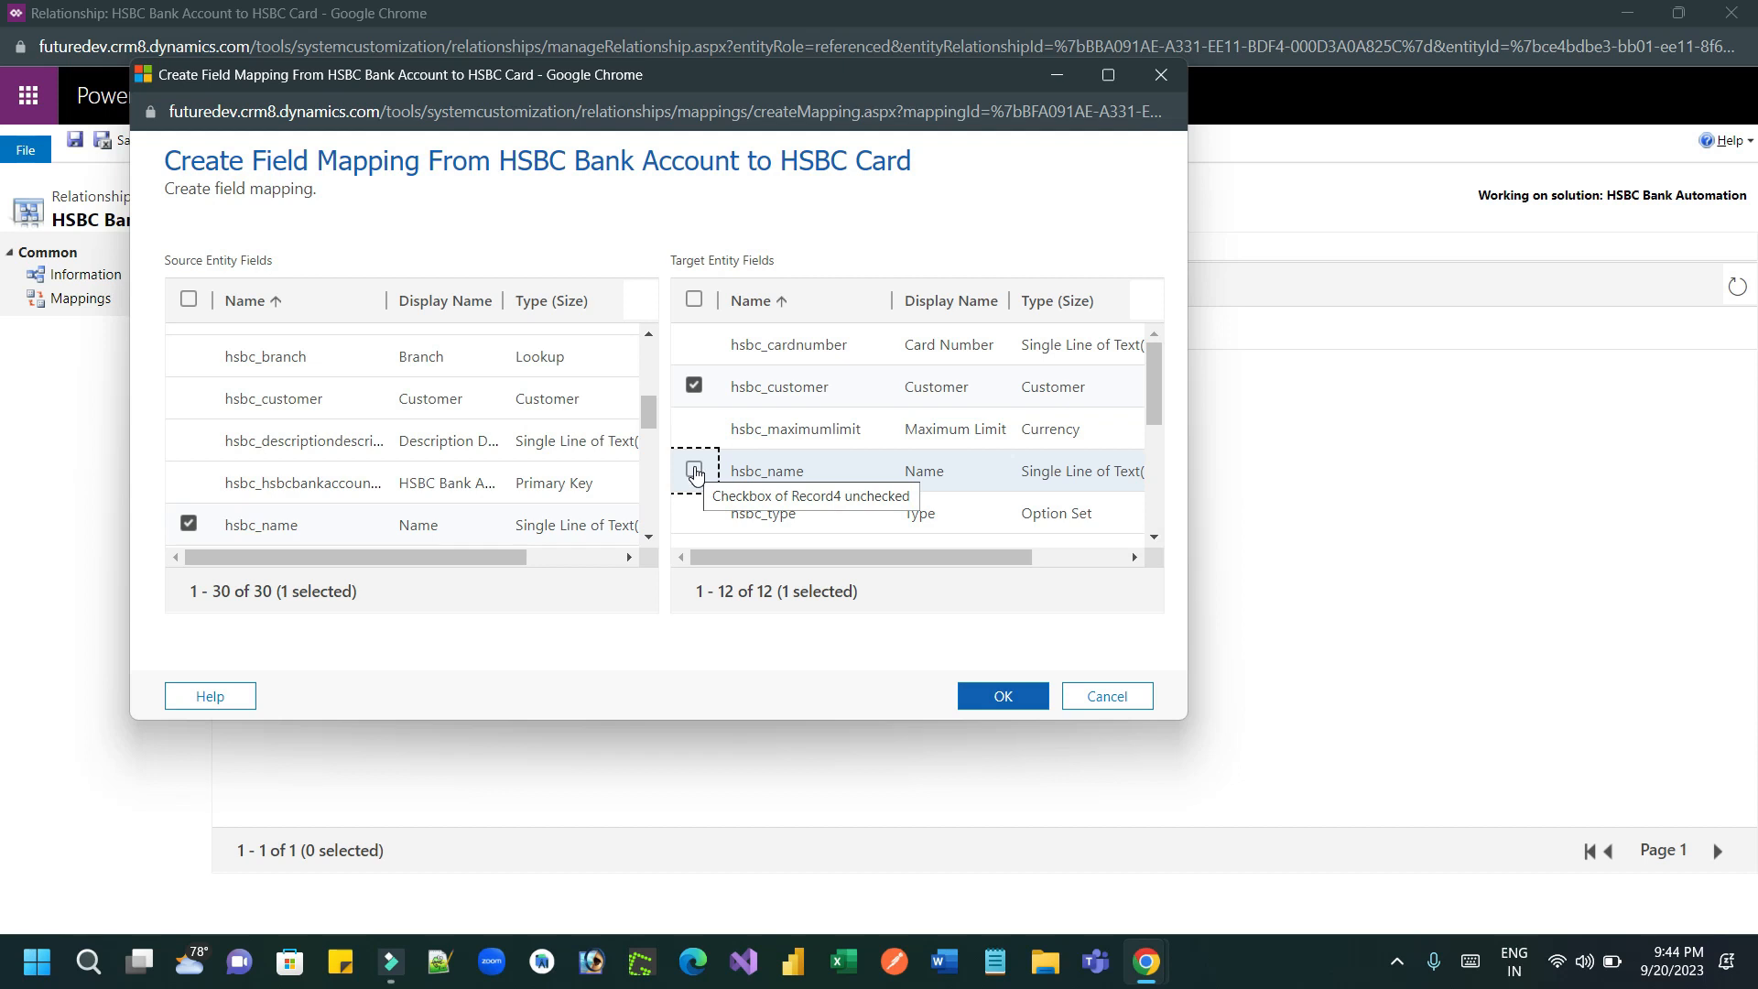
{"action": "left_click", "coordinate": [188, 523]}
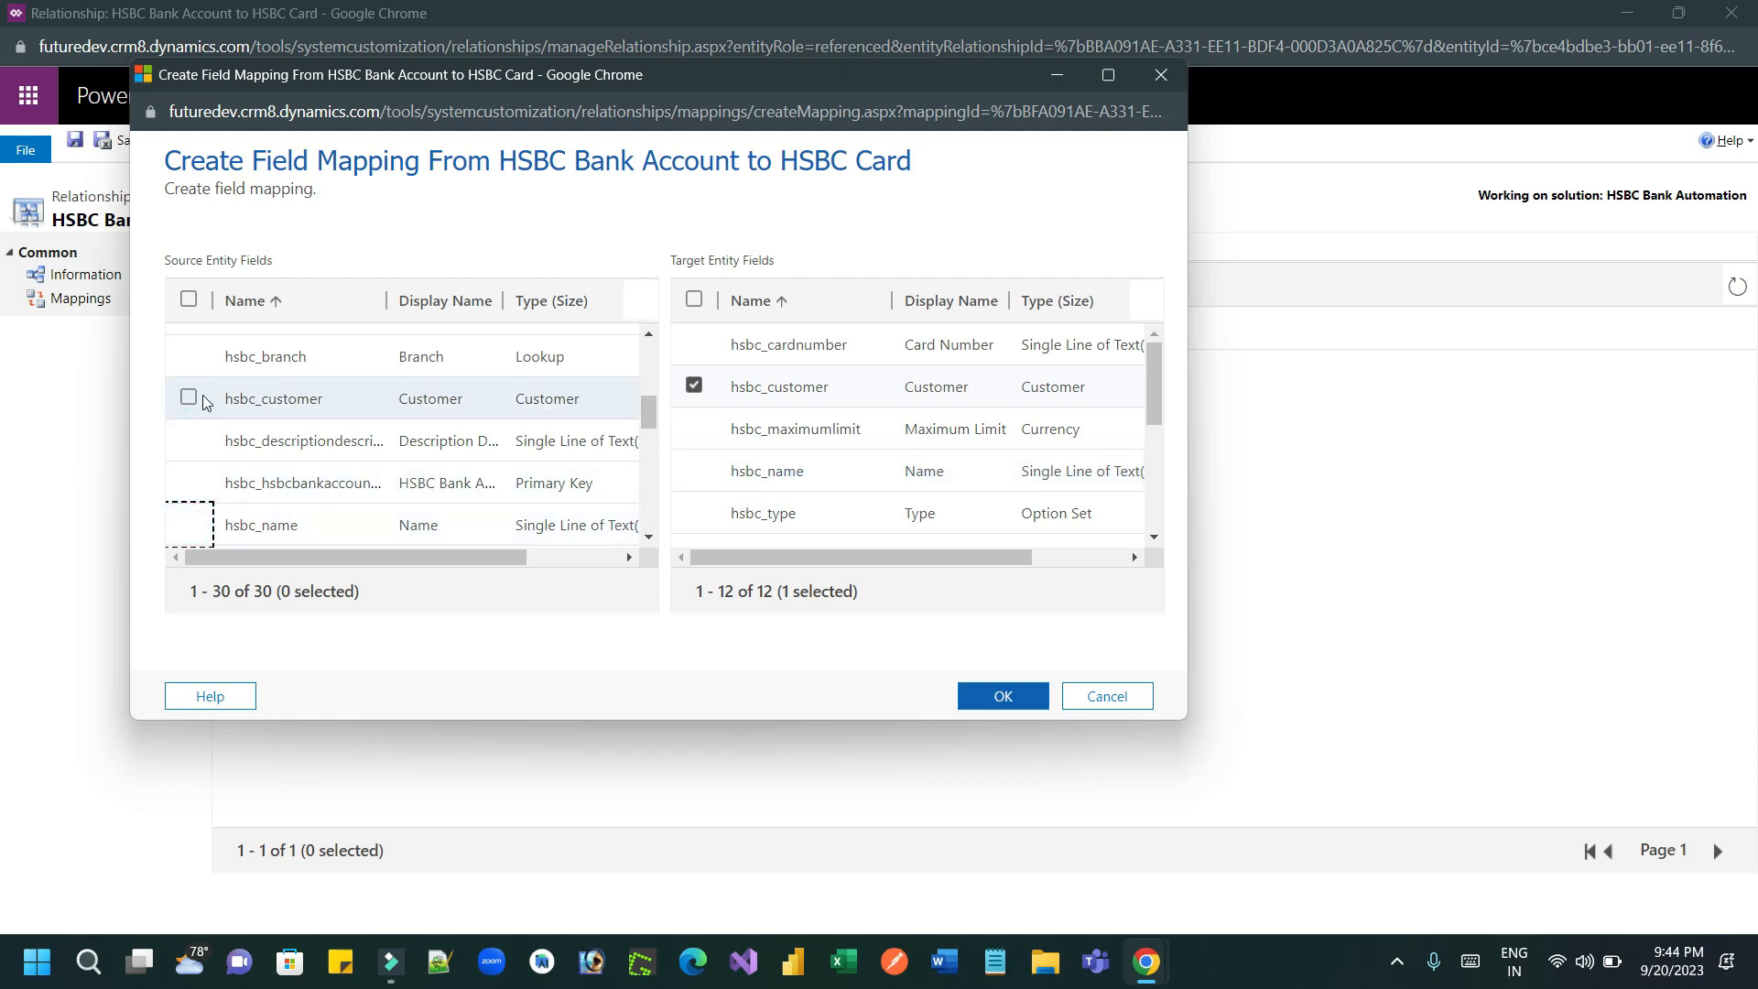
Step: Select hsbc_customer as the source field again and confirm its mapping to the card's hsbc_customer
{"action": "left_click", "coordinate": [187, 397]}
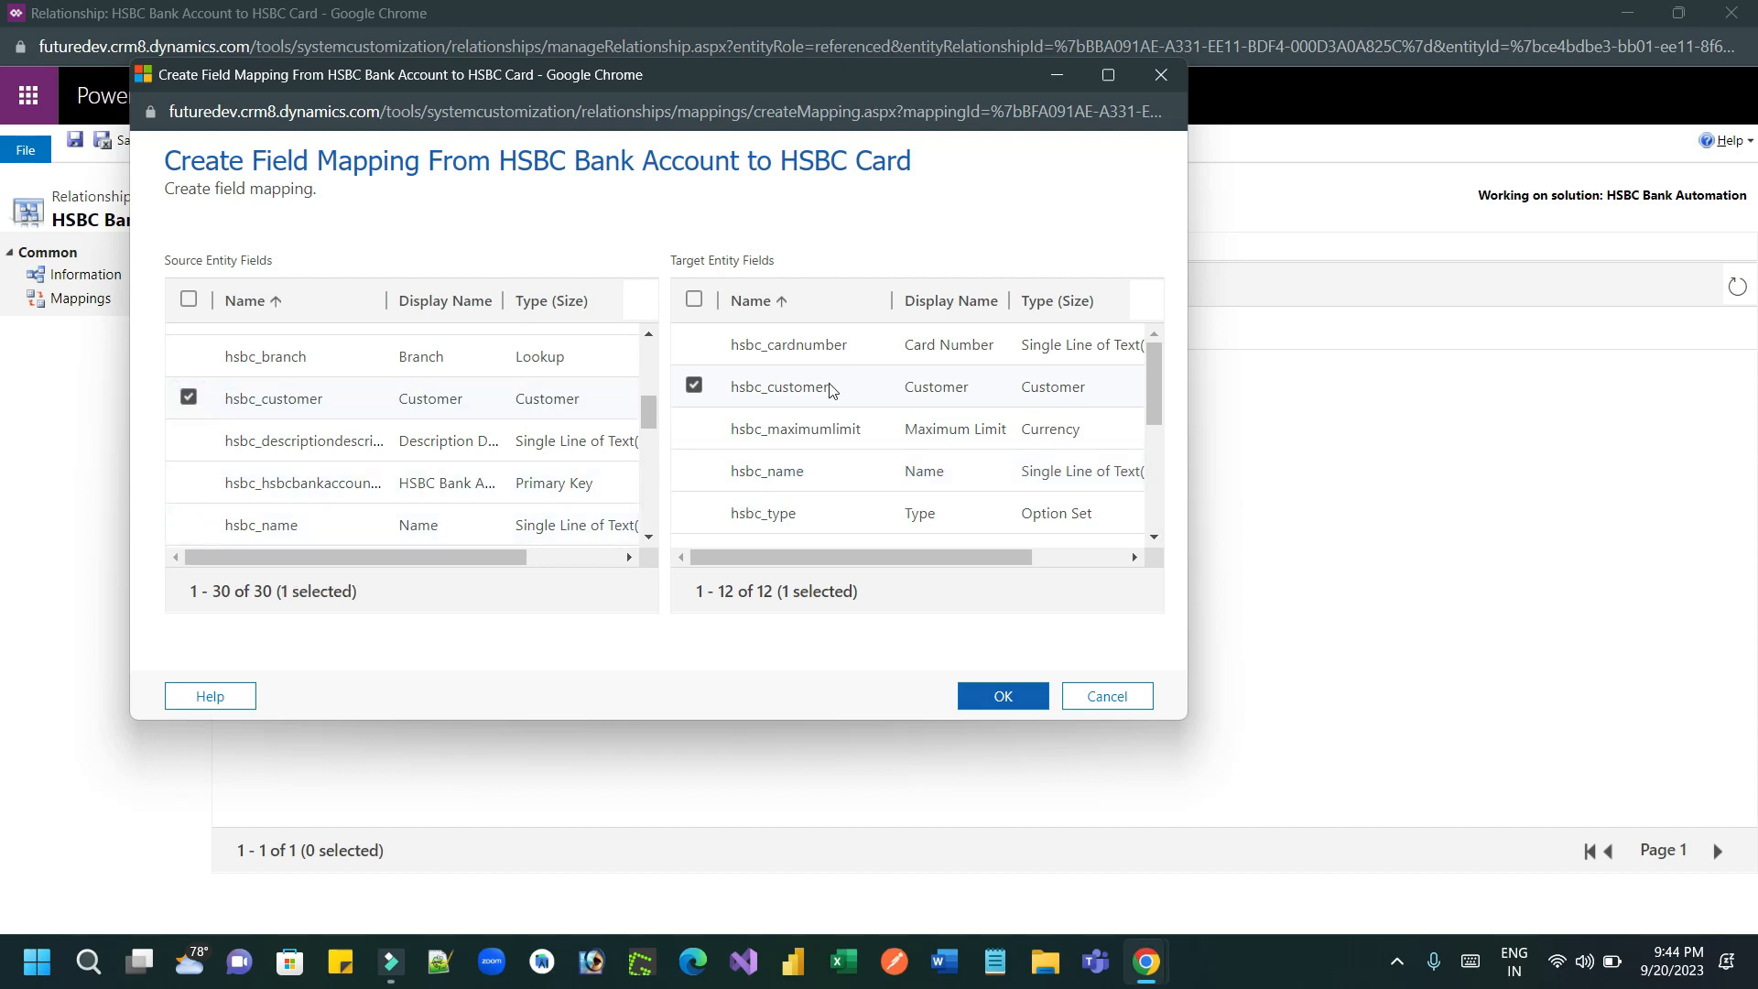
{"action": "left_click", "coordinate": [1004, 696]}
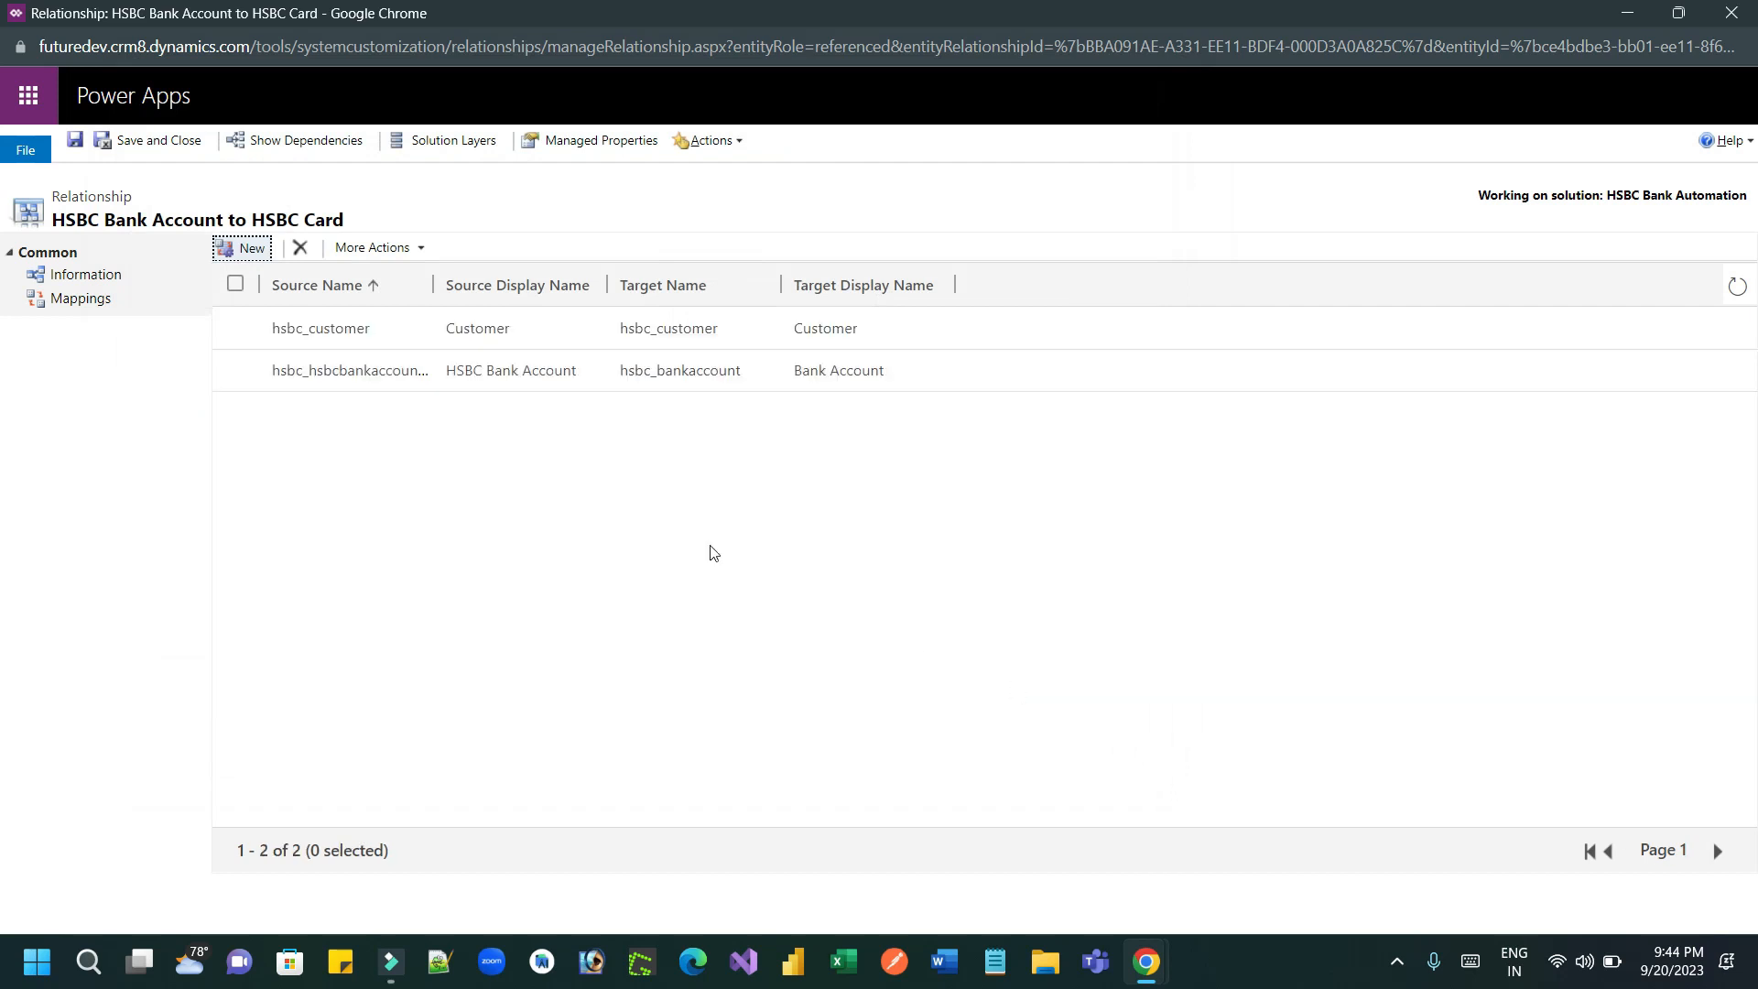
Step: Map the bank account's hsbc_name to the card's hsbc_name, and save and close the relationship
{"action": "left_click", "coordinate": [252, 249]}
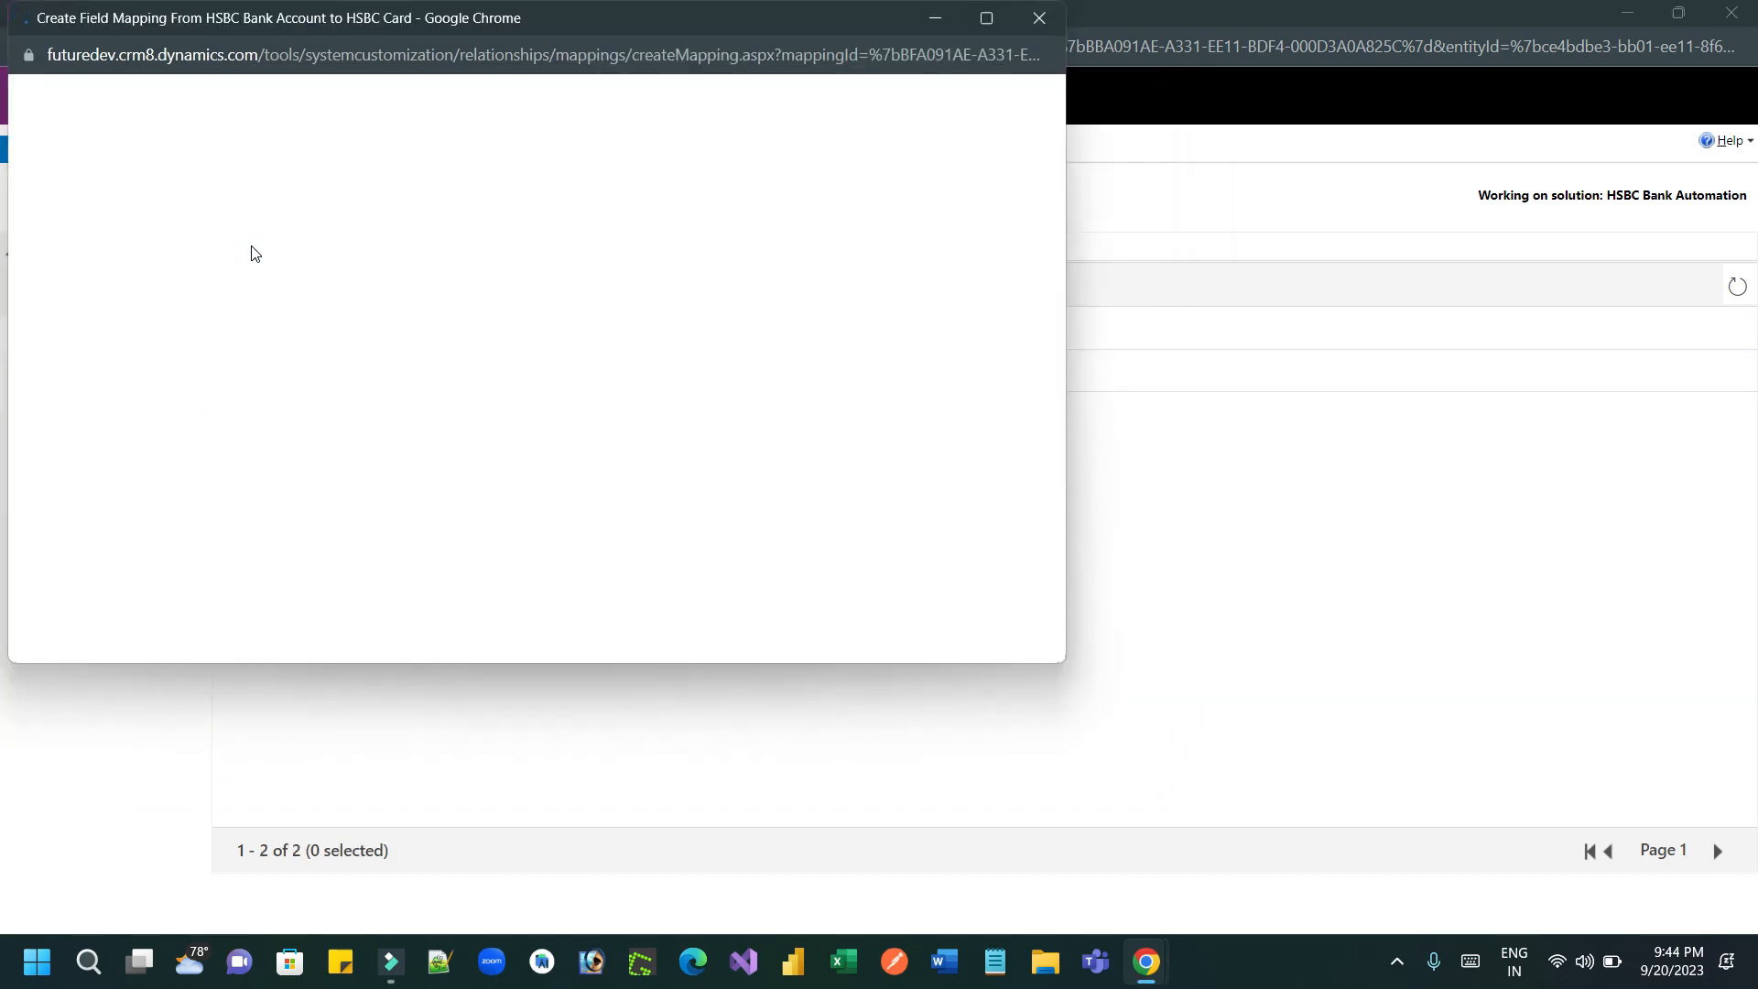
{"action": "left_click_drag", "start_coordinate": [357, 26], "coordinate": [491, 134]}
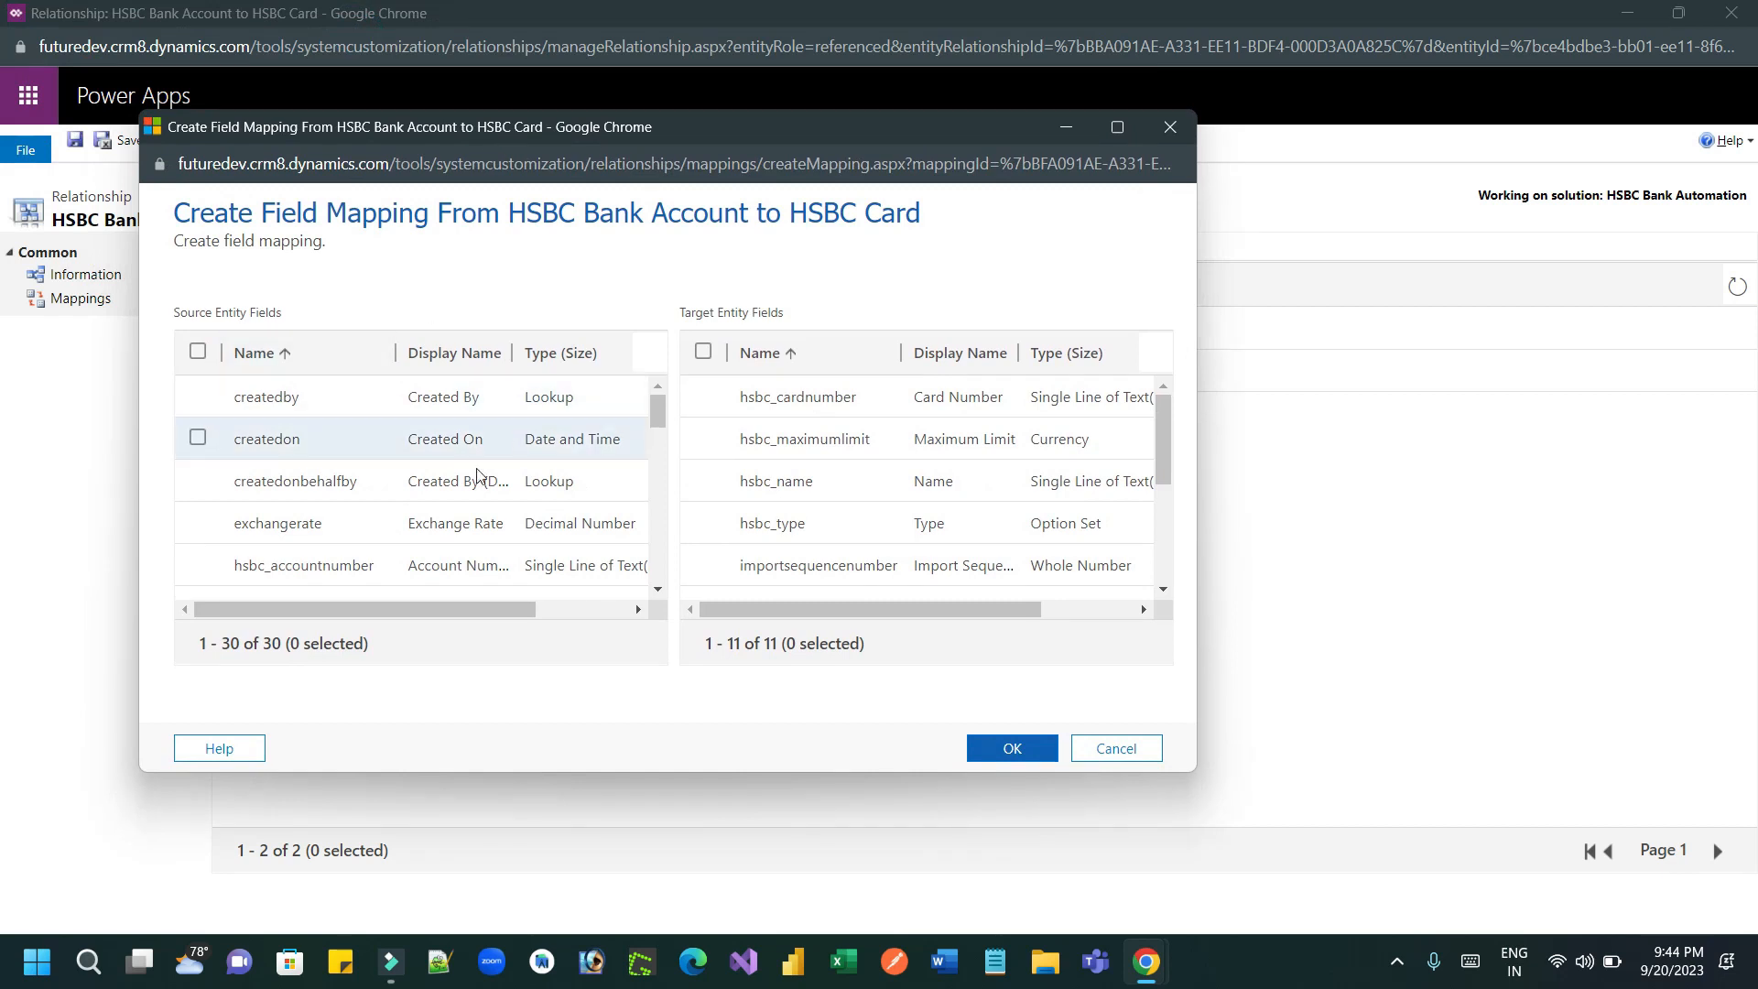
{"action": "left_click_drag", "start_coordinate": [661, 411], "coordinate": [664, 495]}
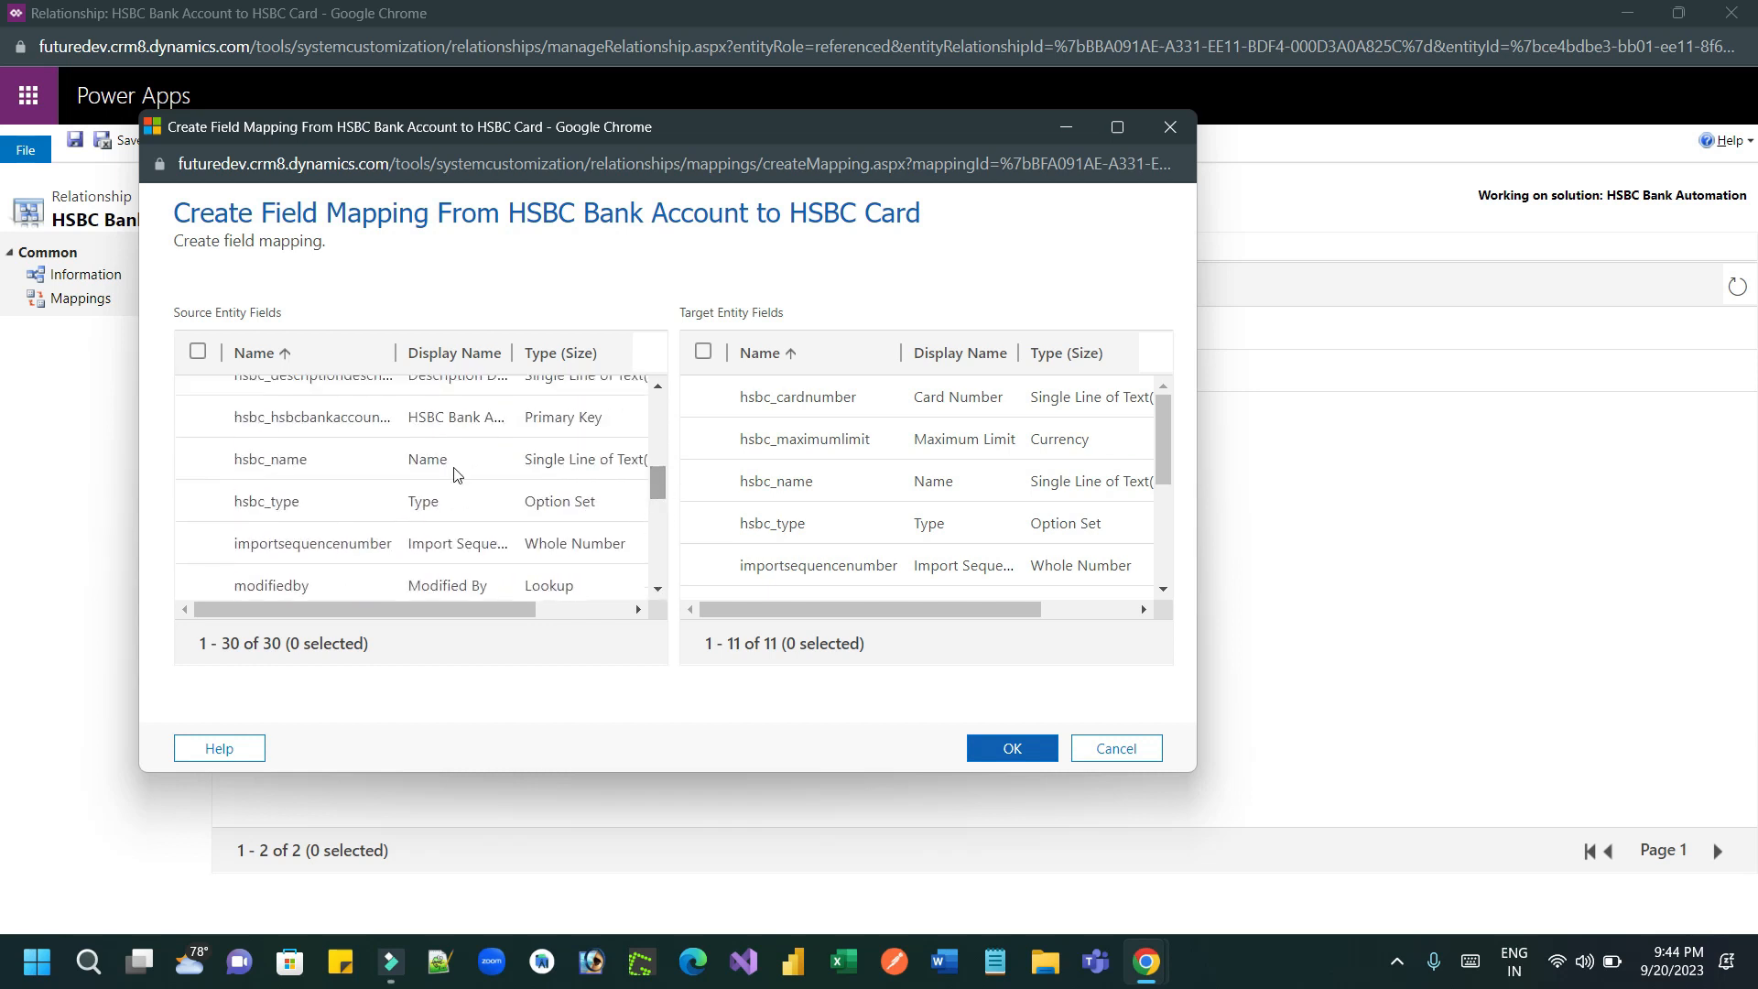
{"action": "left_click", "coordinate": [364, 455]}
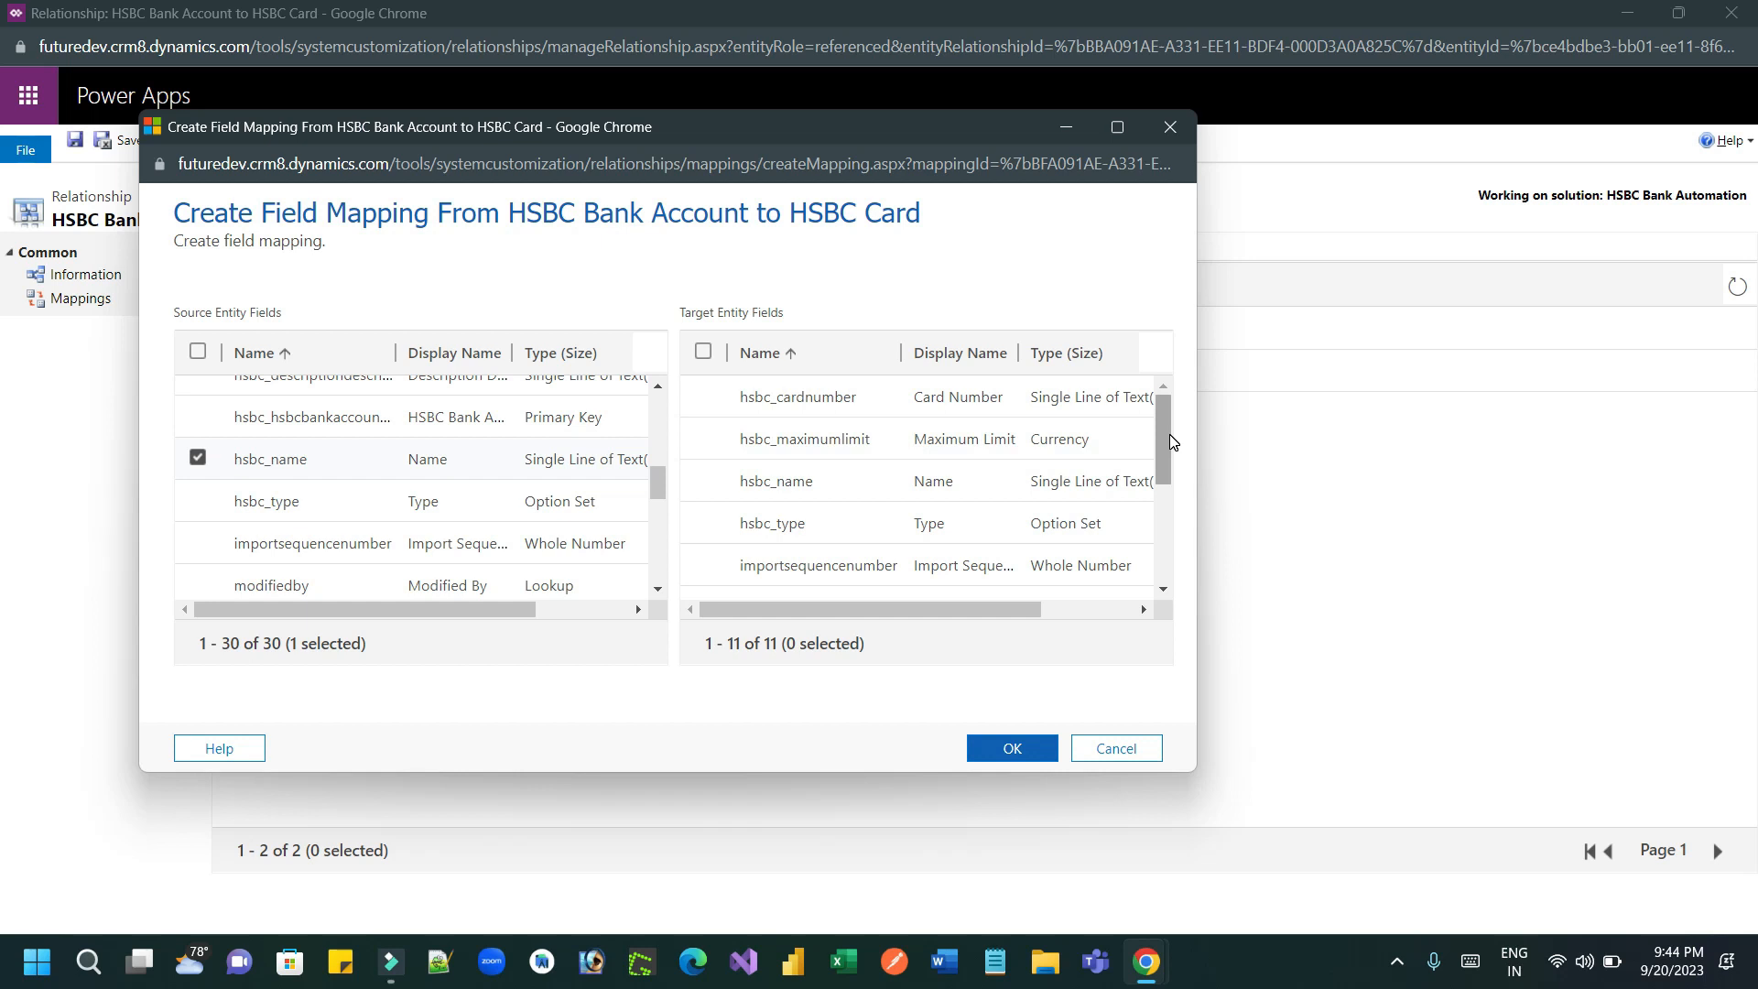
{"action": "left_click", "coordinate": [702, 482]}
{"action": "left_click", "coordinate": [1012, 749]}
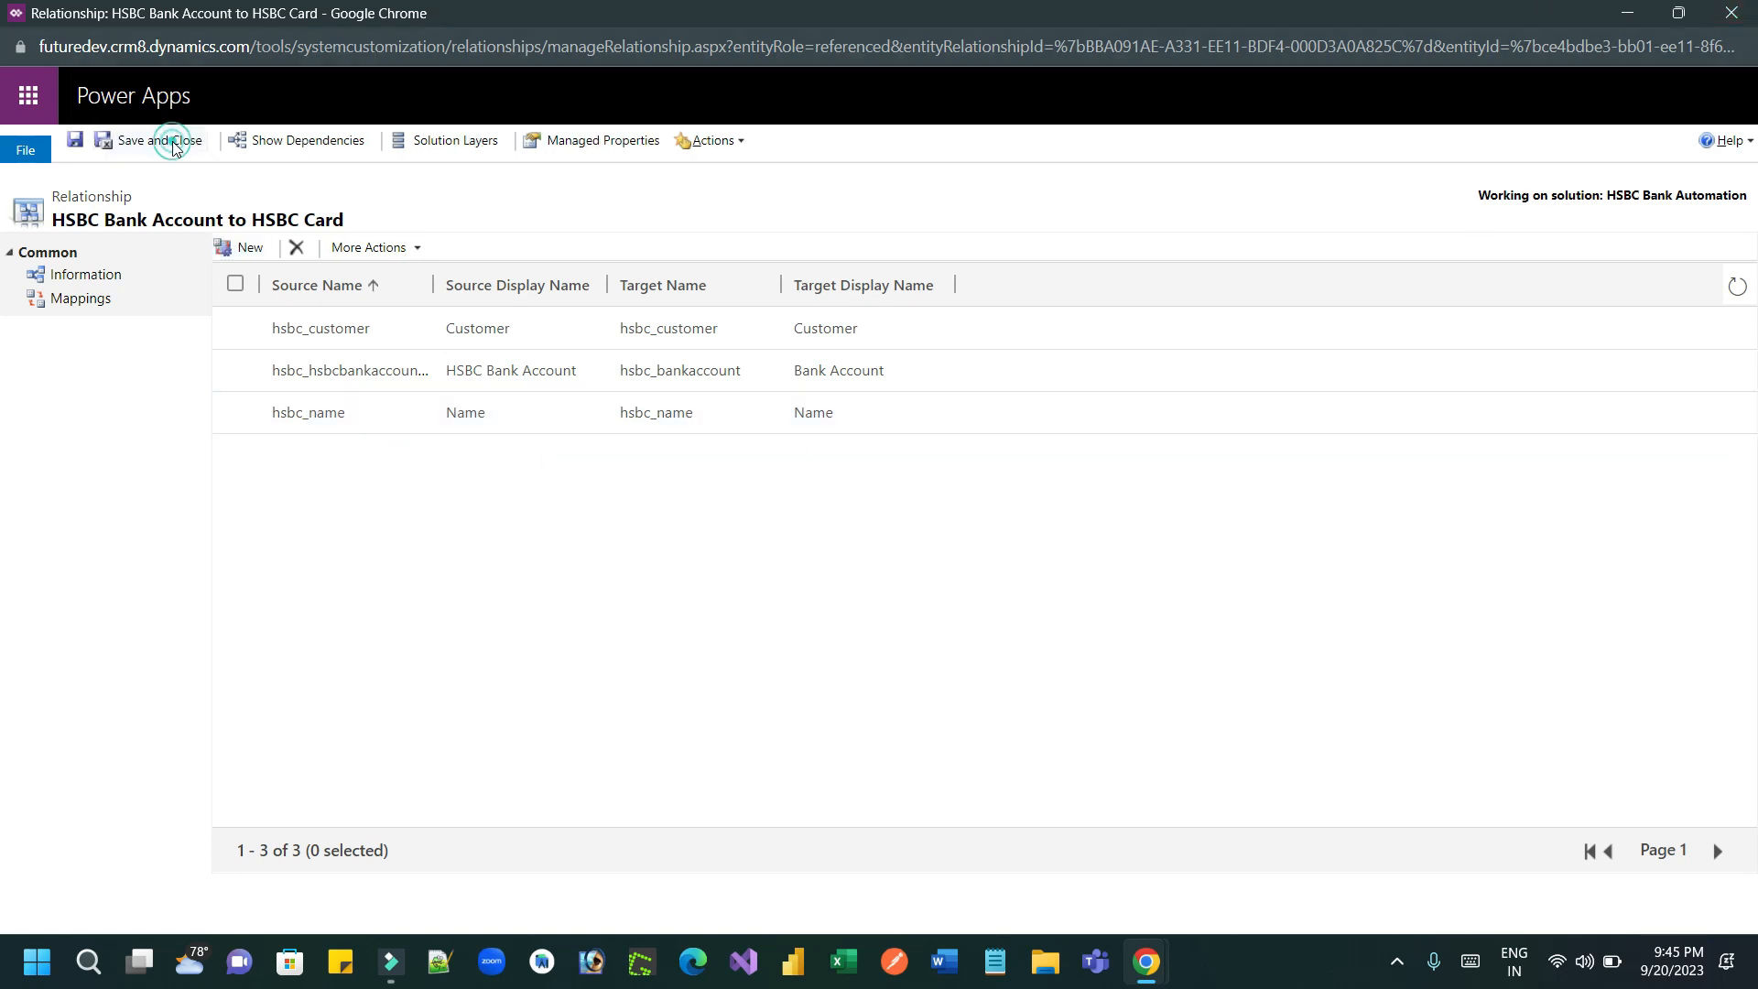
{"action": "left_click", "coordinate": [161, 140]}
Step: Reload the TCS India bank account record on its Account Info and start a new HSBC card from it
{"action": "left_click", "coordinate": [1360, 15]}
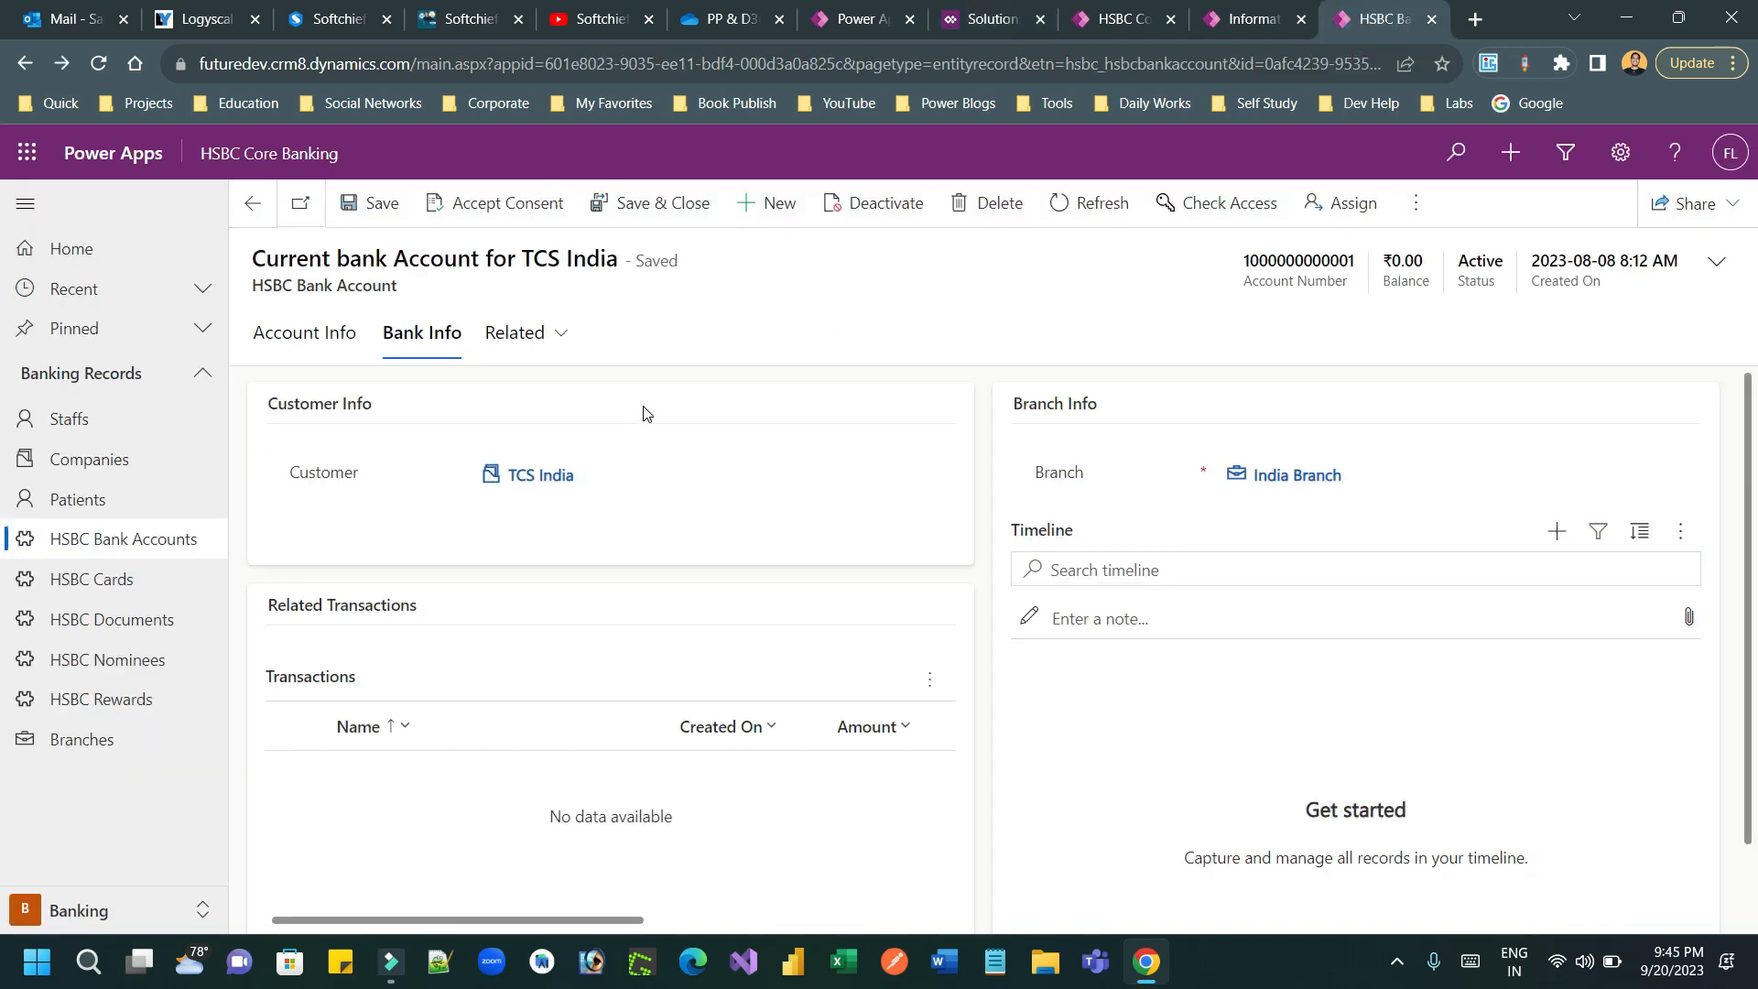
{"action": "left_click", "coordinate": [293, 334]}
{"action": "key", "text": "F5"}
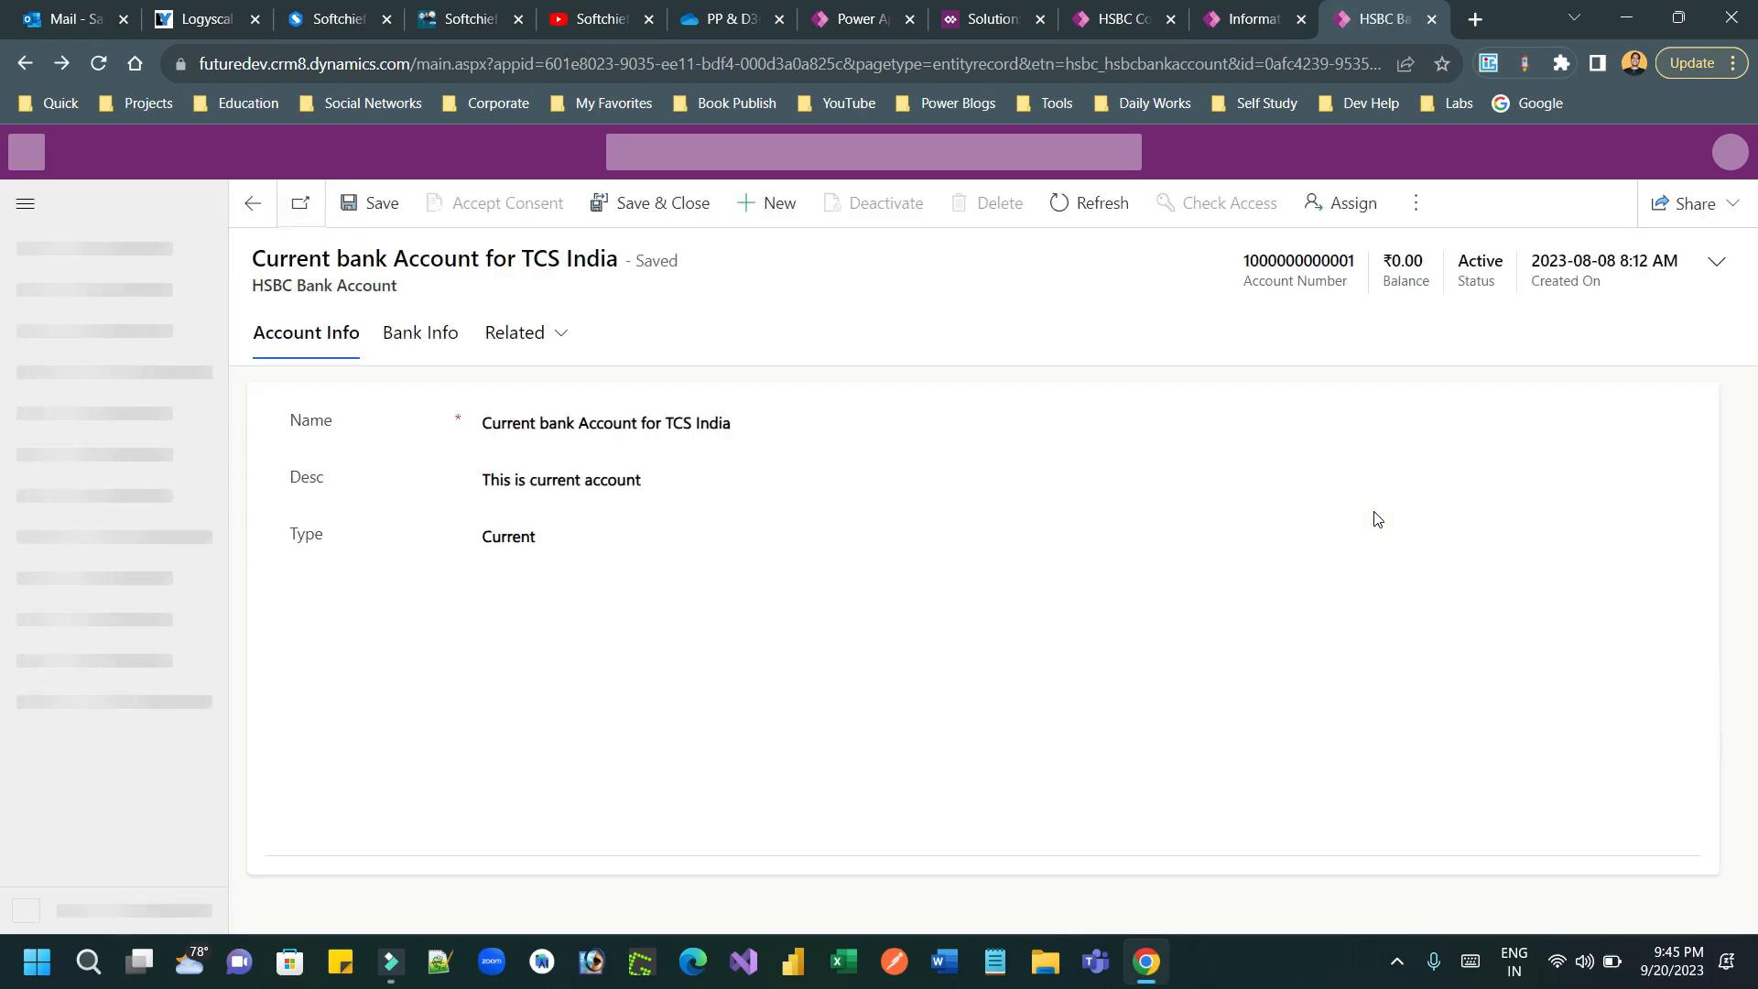
{"action": "left_click", "coordinate": [1296, 654]}
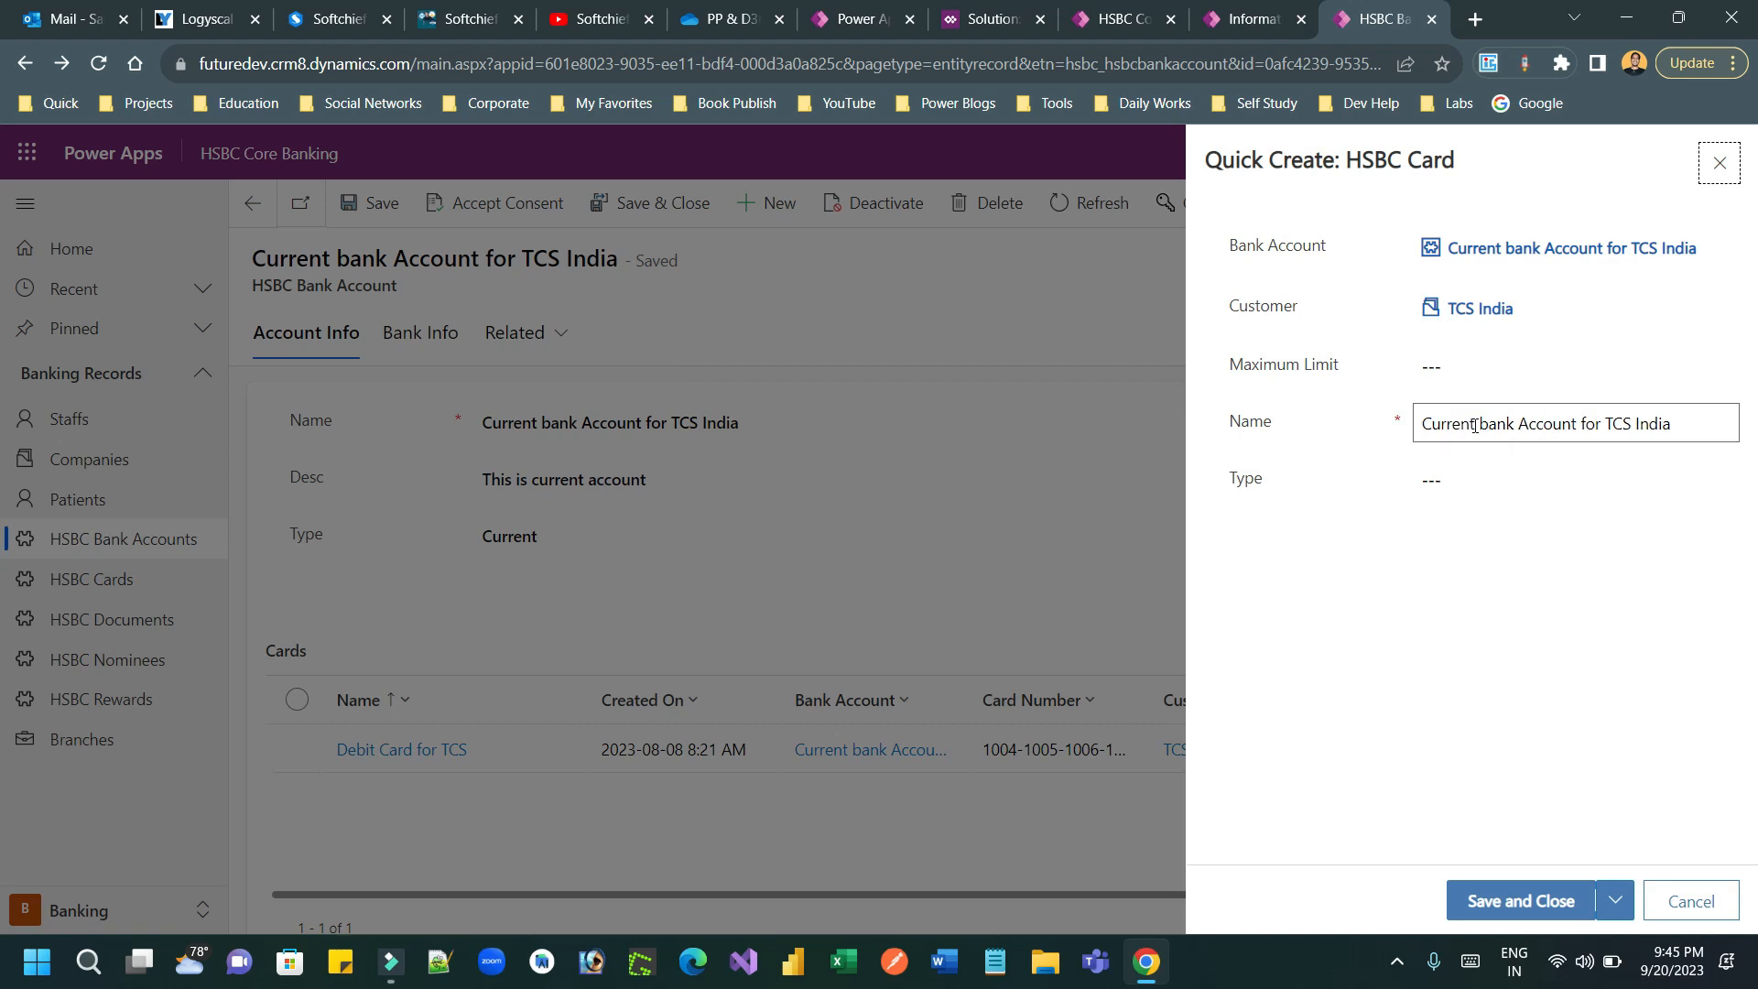
Step: Change the new card's name to "Current bank Account Credit Card for TCS India"
{"action": "left_click", "coordinate": [1577, 423]}
{"action": "type", "text": "D"}
{"action": "key", "text": "BackSpace"}
{"action": "key", "text": "BackSpace"}
{"action": "type", "text": "Credit Car"}
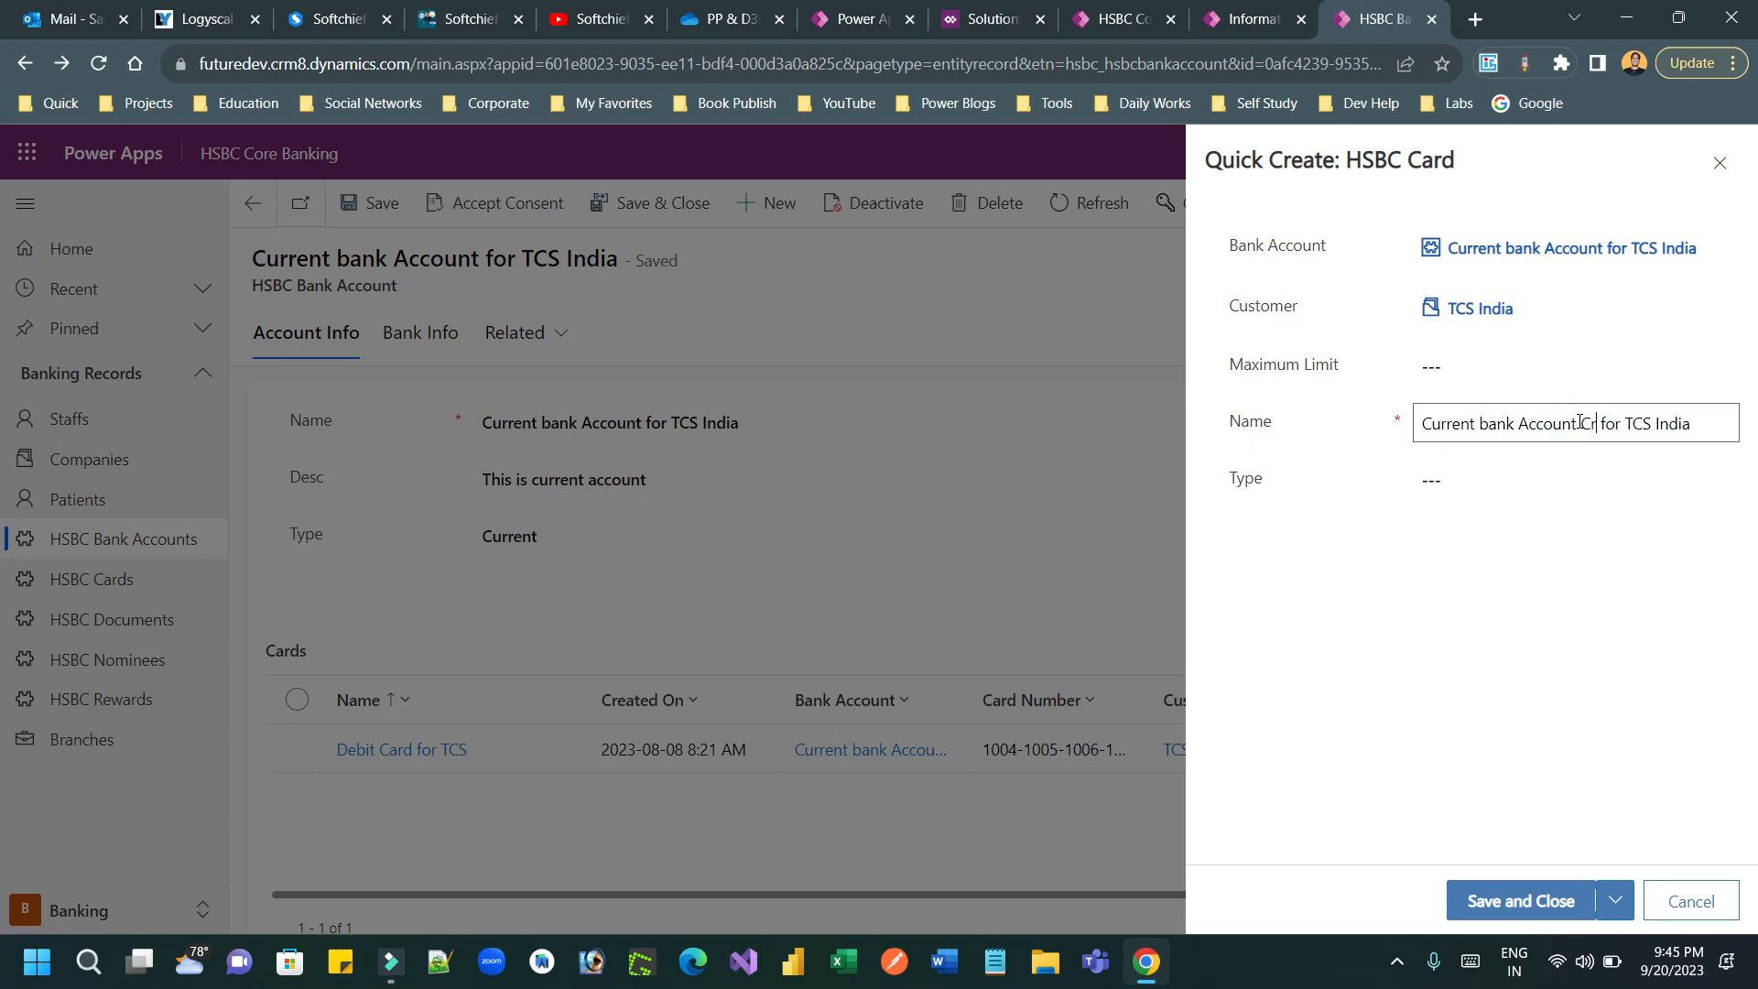
{"action": "type", "text": "d"}
Step: Set the card's type to Credit Card and its maximum limit to 2000000, and save and close it
{"action": "left_click", "coordinate": [1471, 483]}
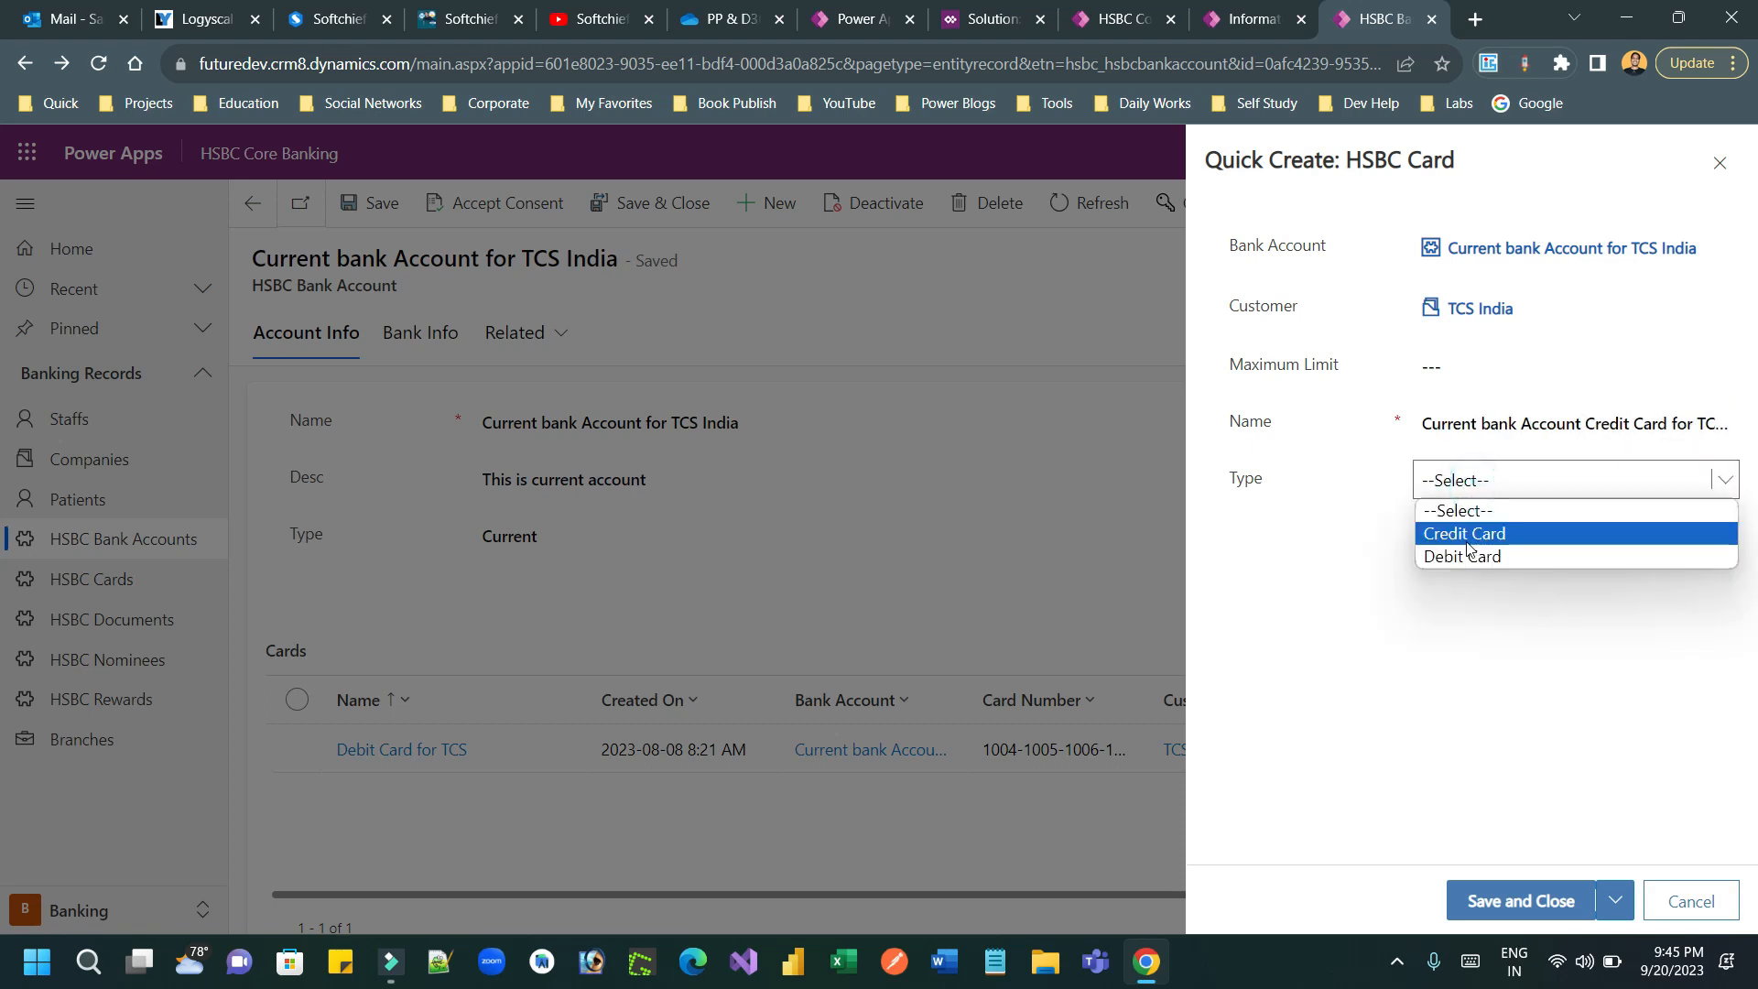
{"action": "left_click", "coordinate": [1474, 537]}
{"action": "left_click", "coordinate": [1461, 364]}
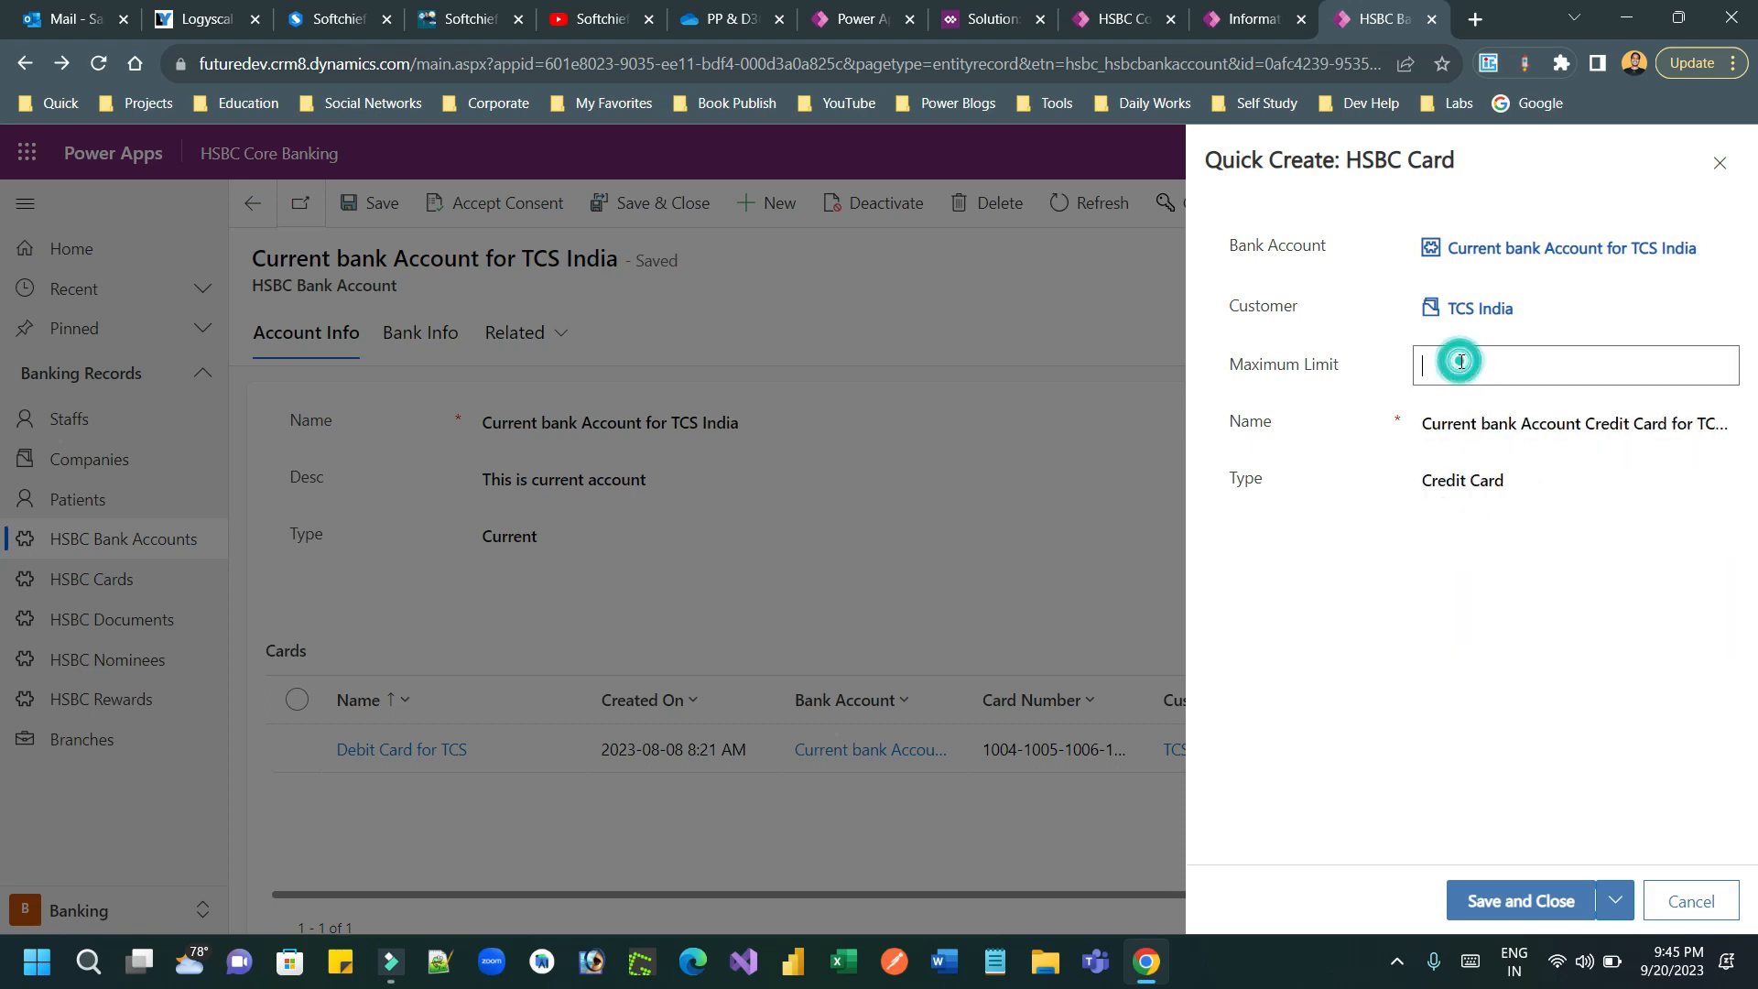
{"action": "type", "text": "2000000"}
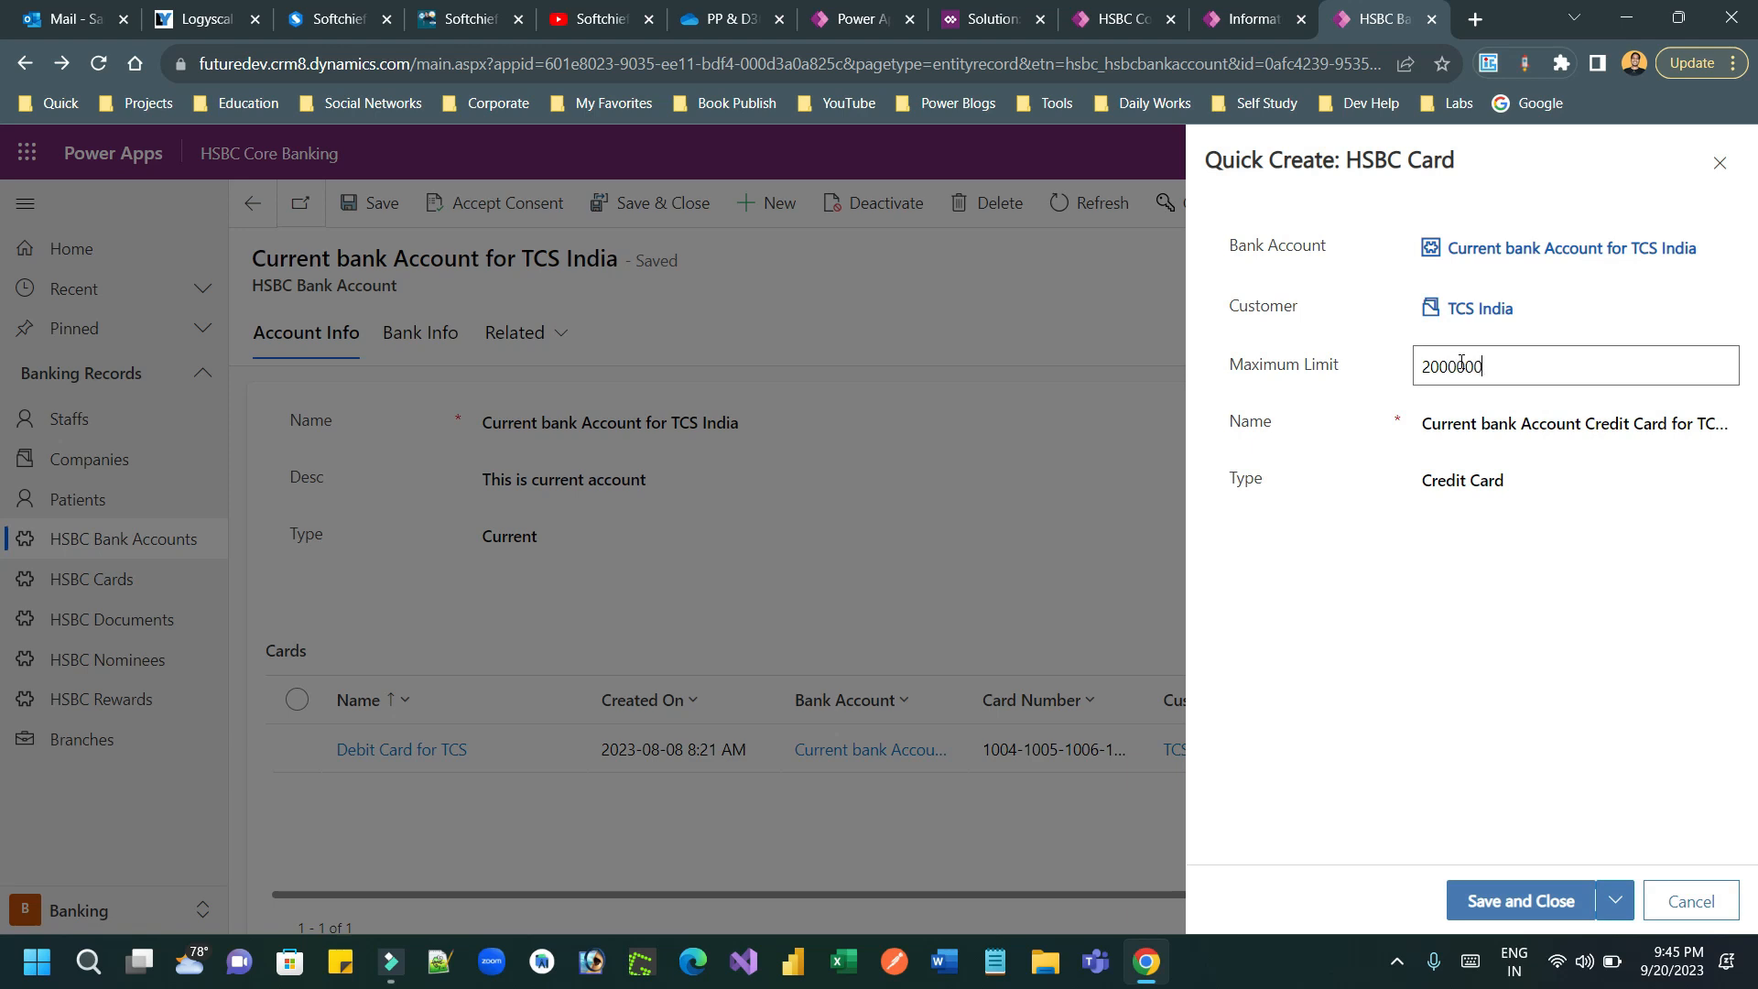
{"action": "left_click", "coordinate": [1511, 901]}
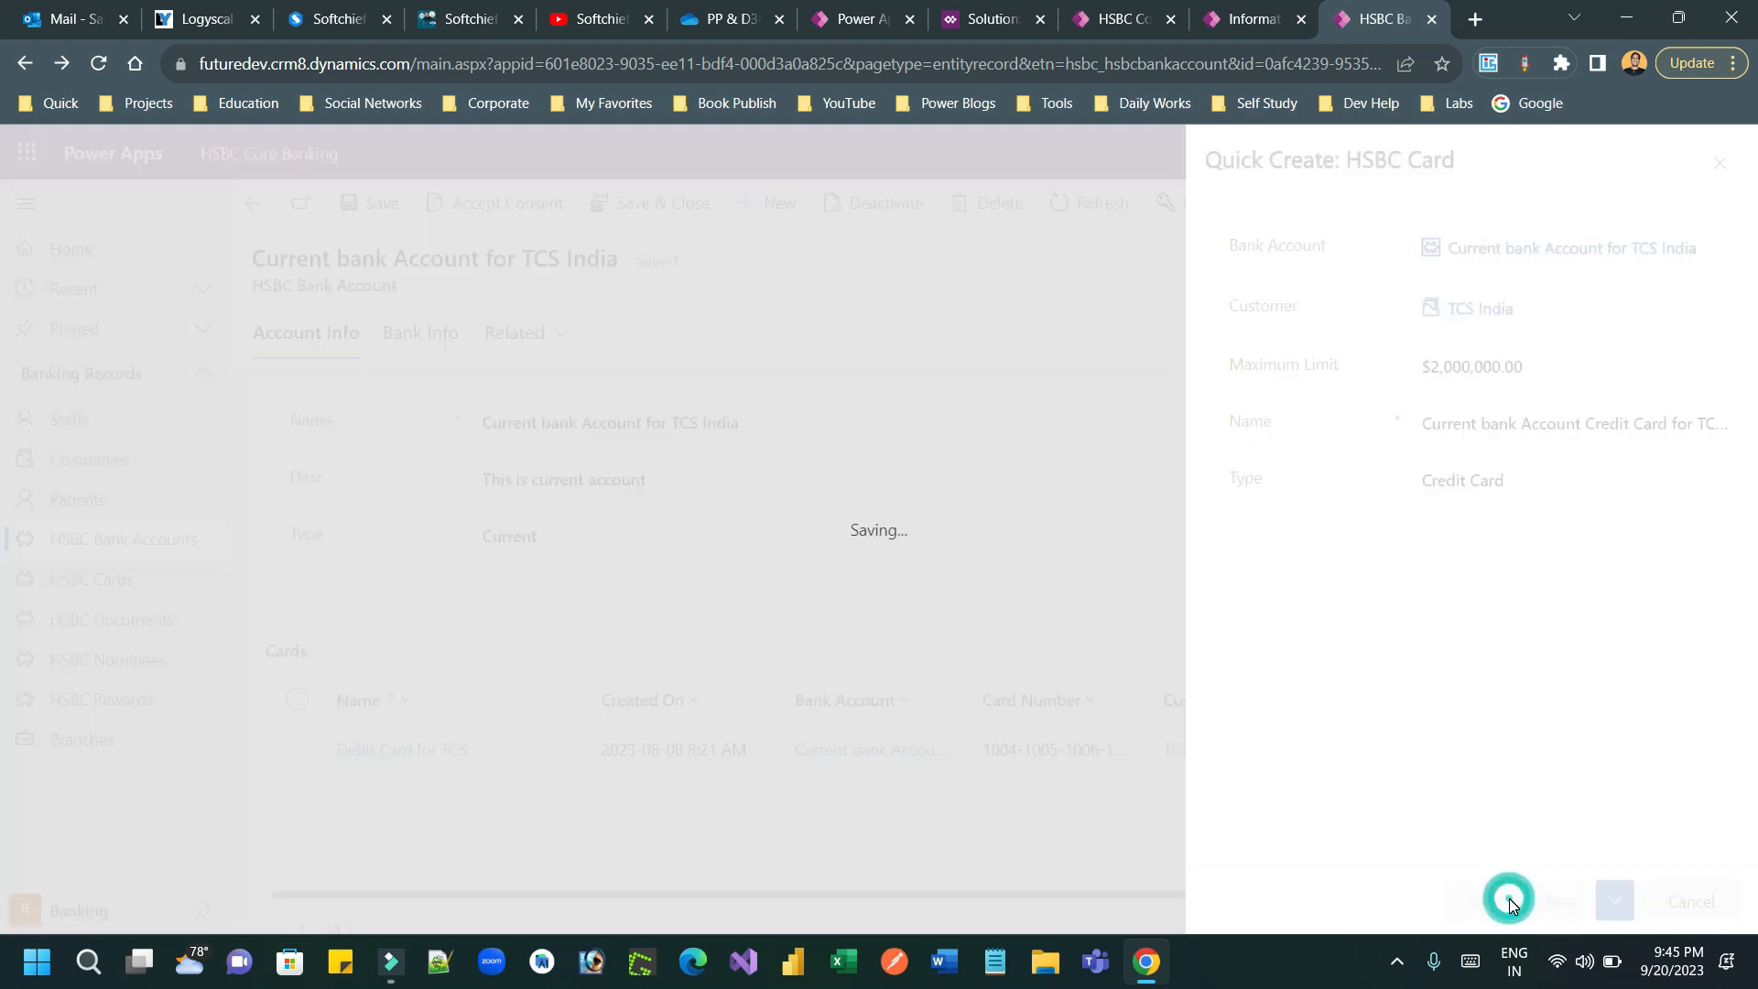